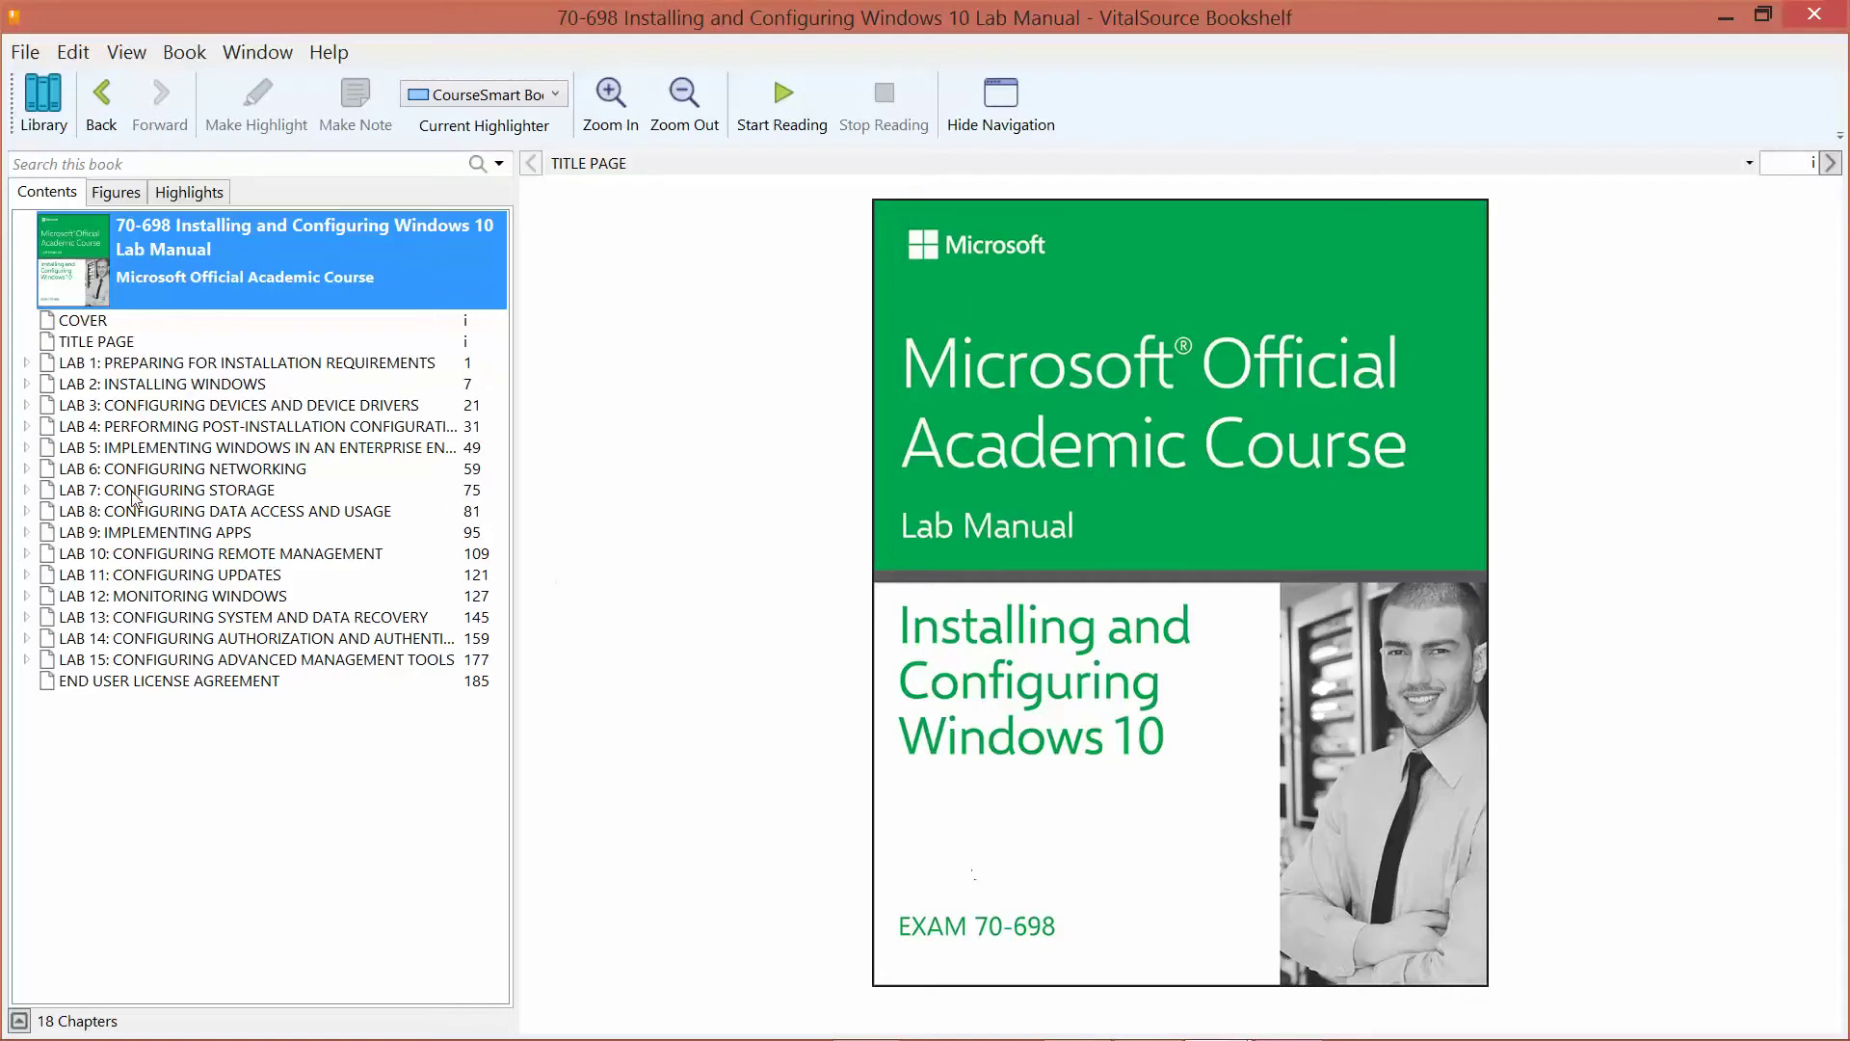
# - Expand Lab 8 in the Contents and jump to Exercise 8.1, Managing NTFS and Share Permissions
pyautogui.click(27, 511)
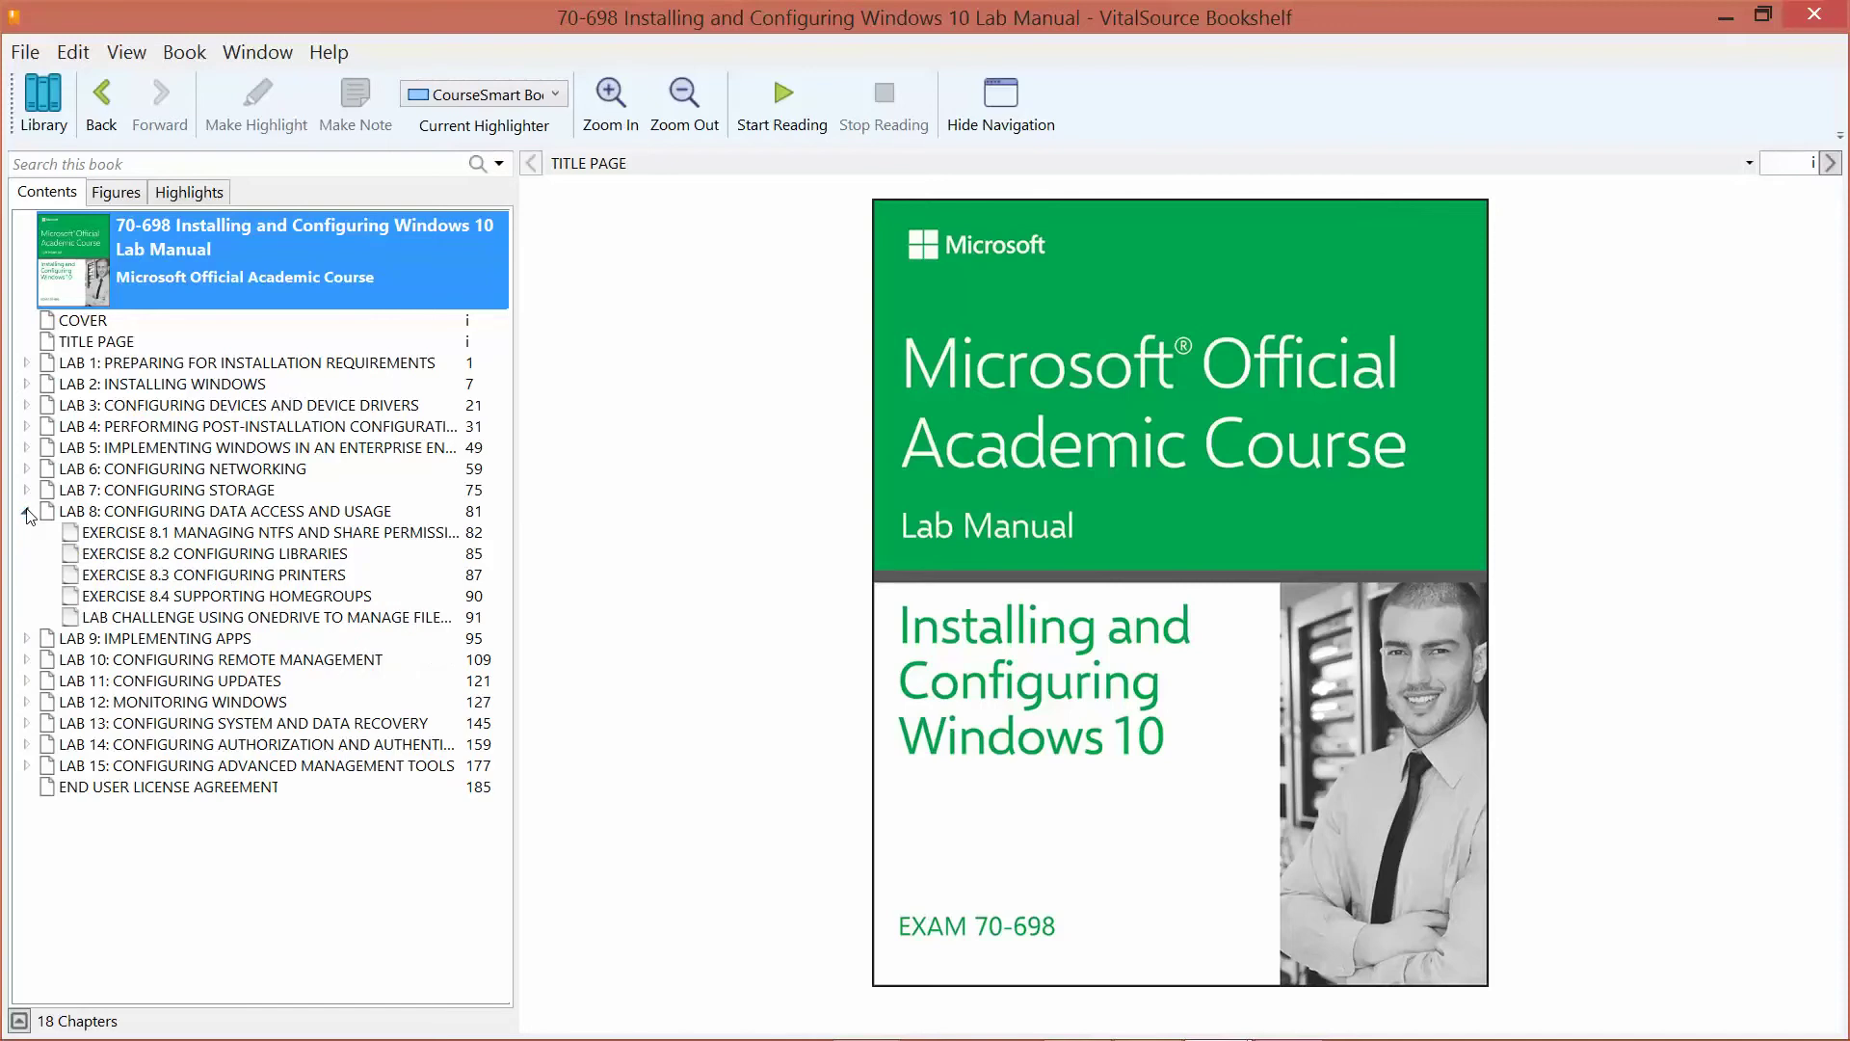
pyautogui.click(151, 518)
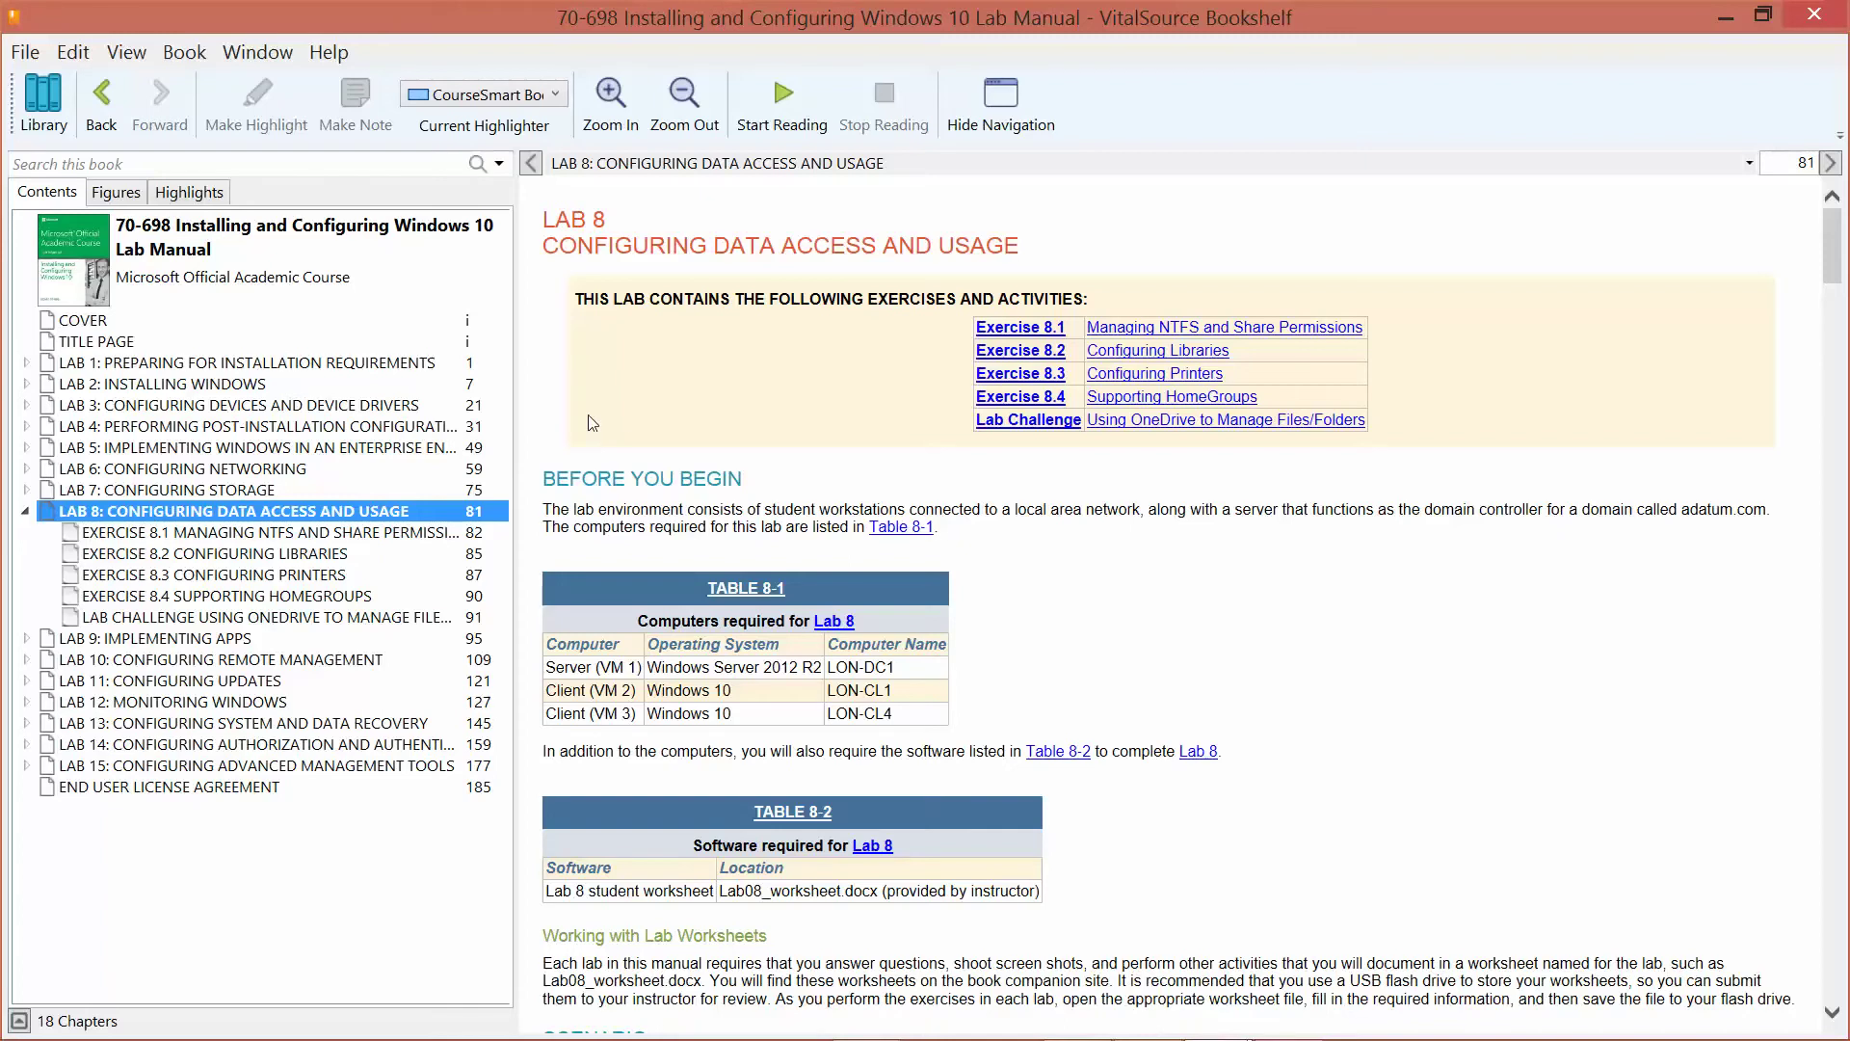
pyautogui.click(1166, 328)
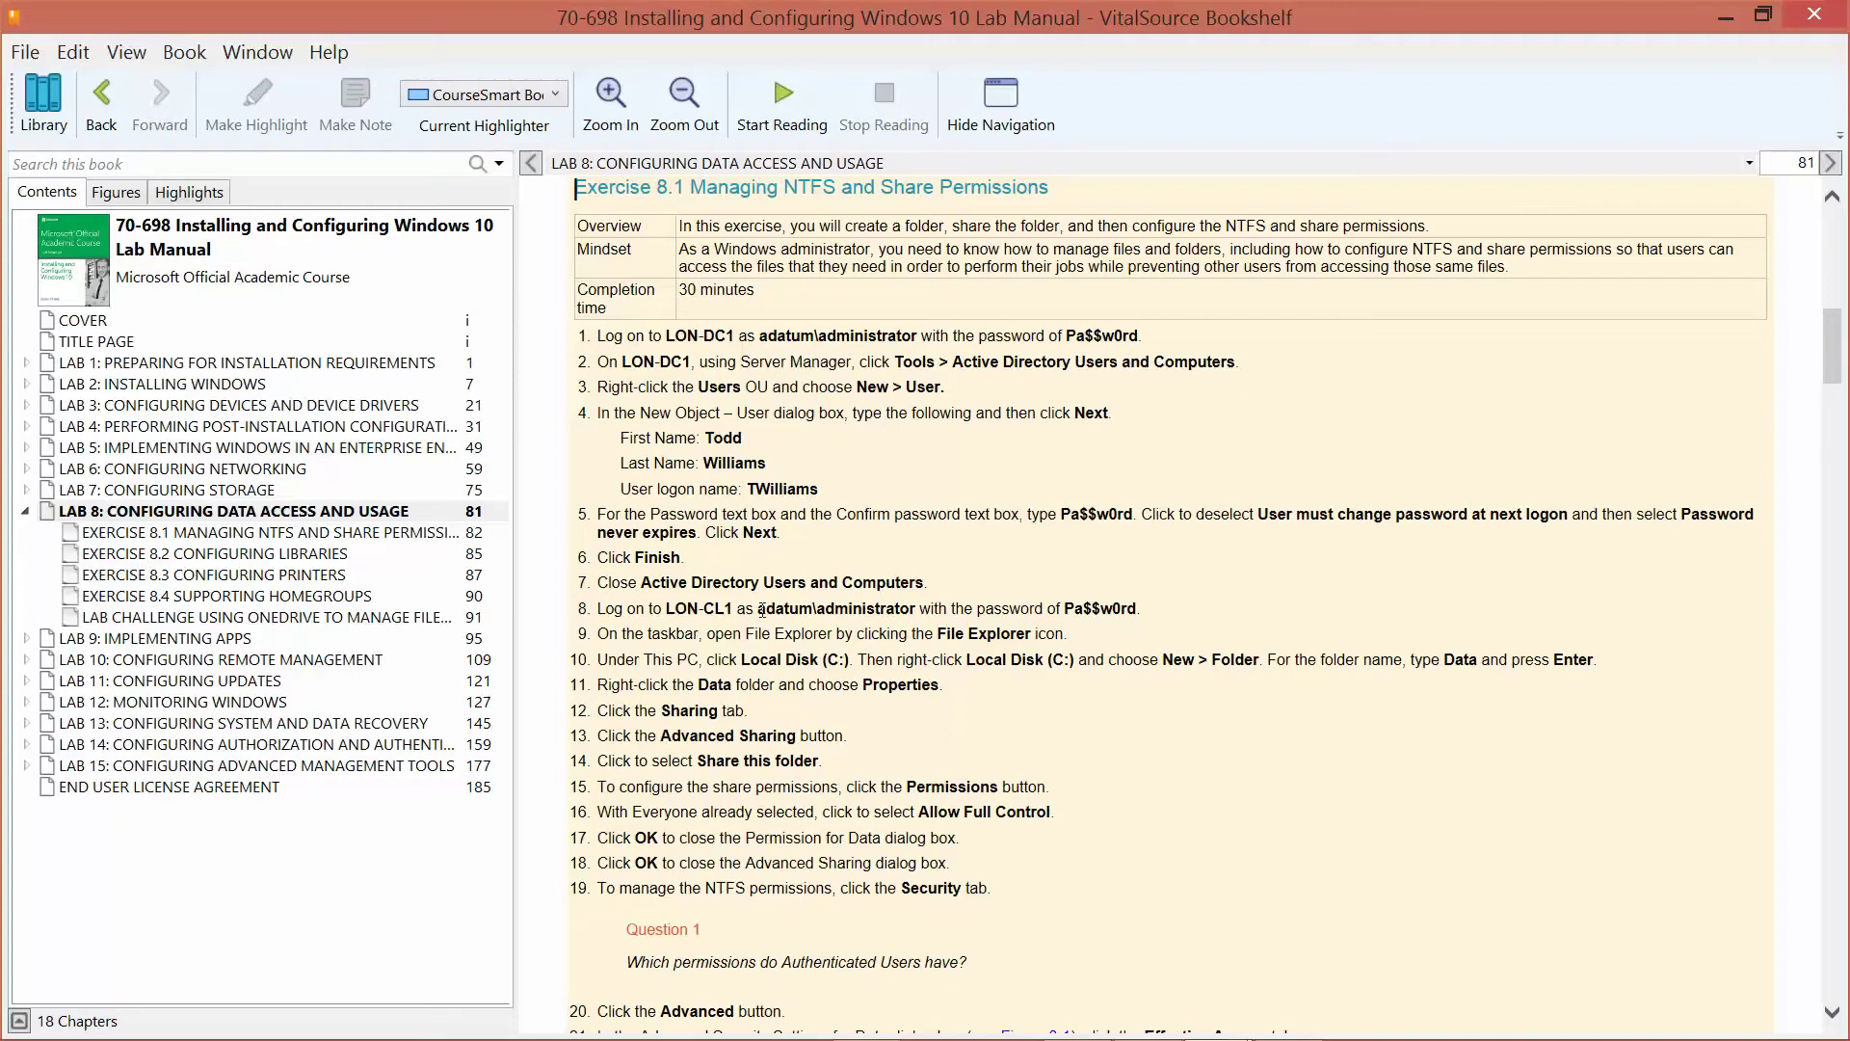
# - On LON-DC1, launch Active Directory Users and Computers and bring up the Users container's actions
pyautogui.hotkey('alt', 'Tab')
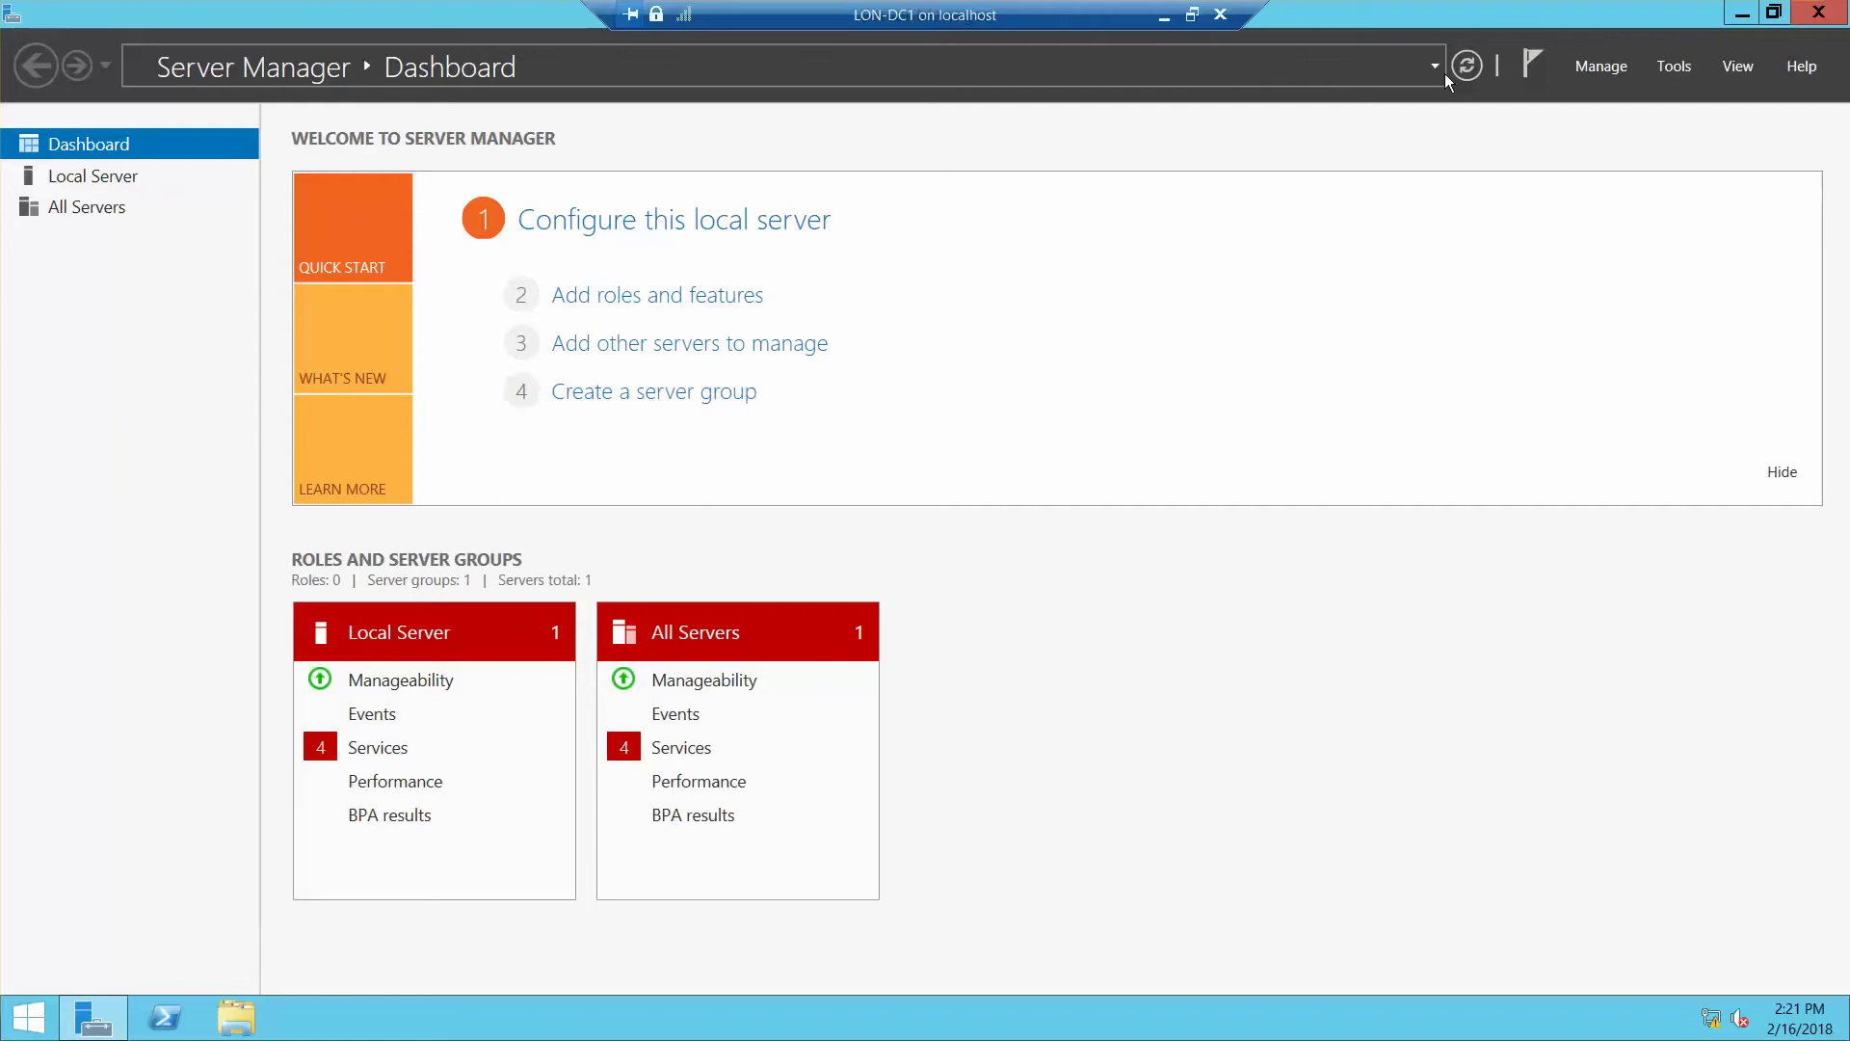
pyautogui.click(1675, 67)
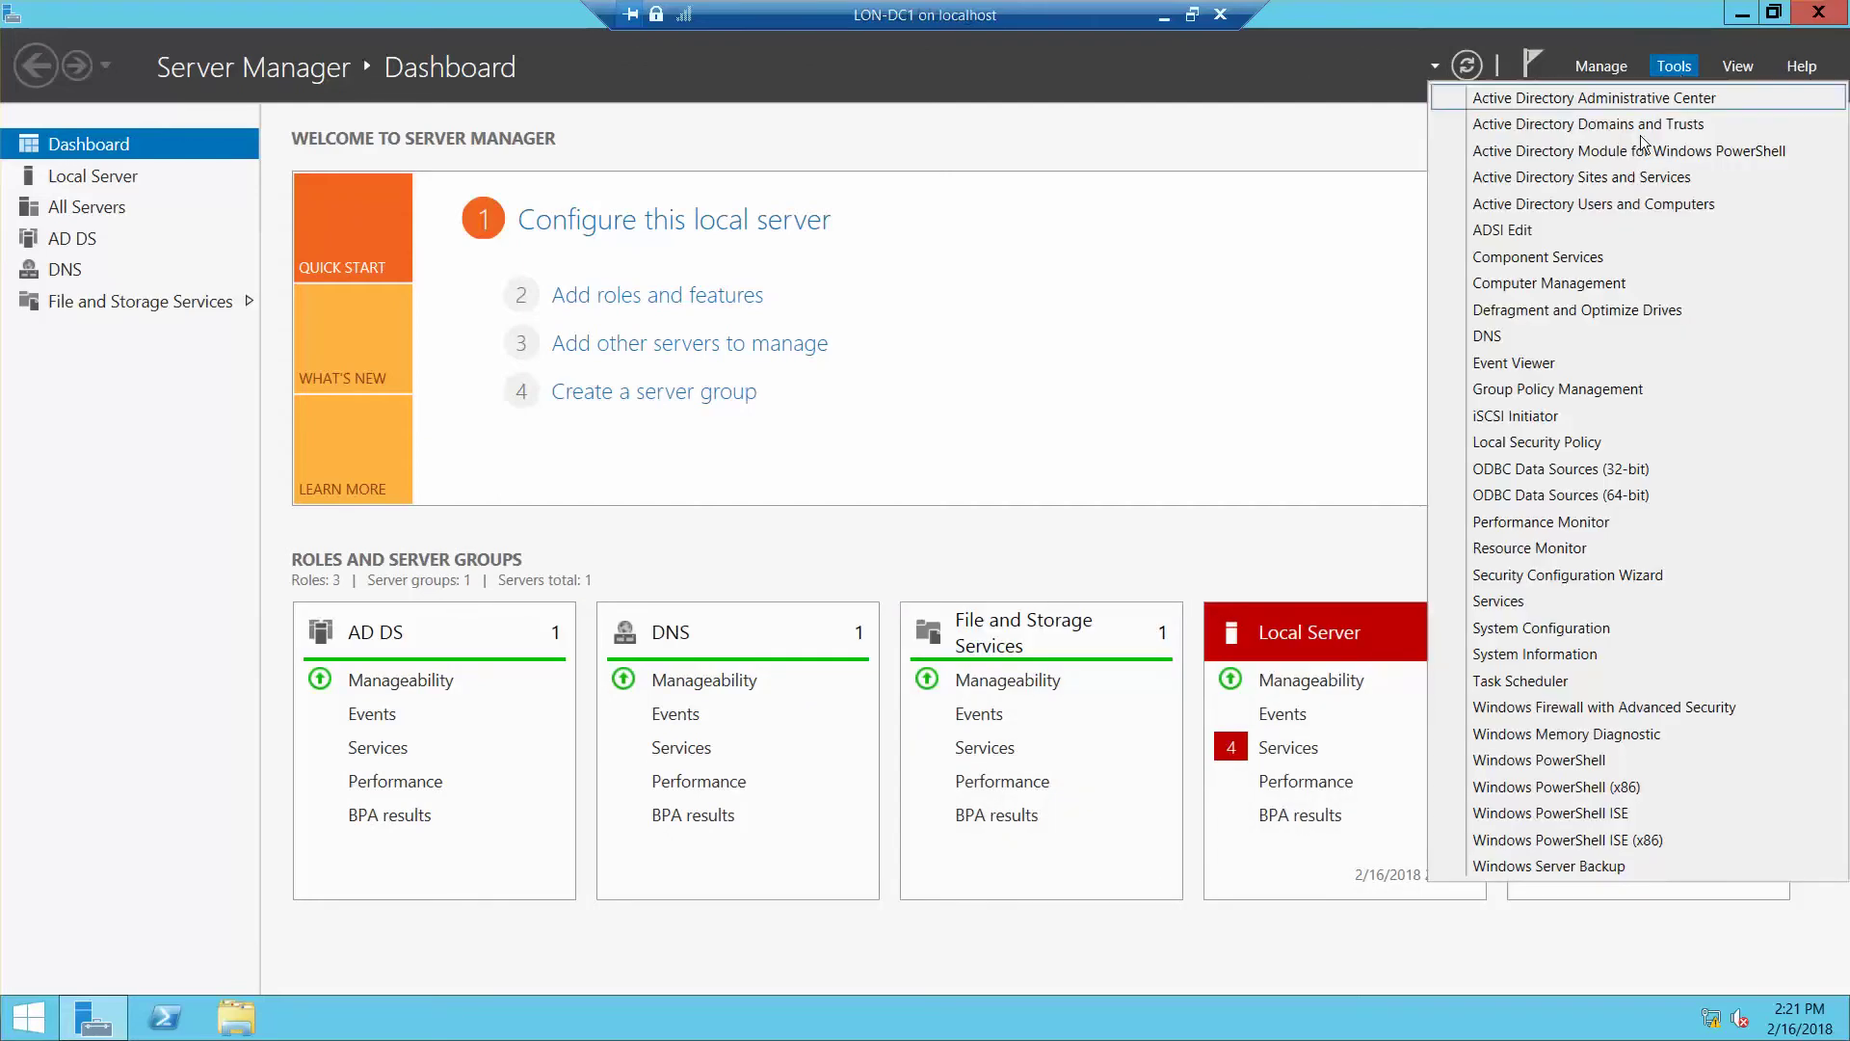
pyautogui.click(1637, 203)
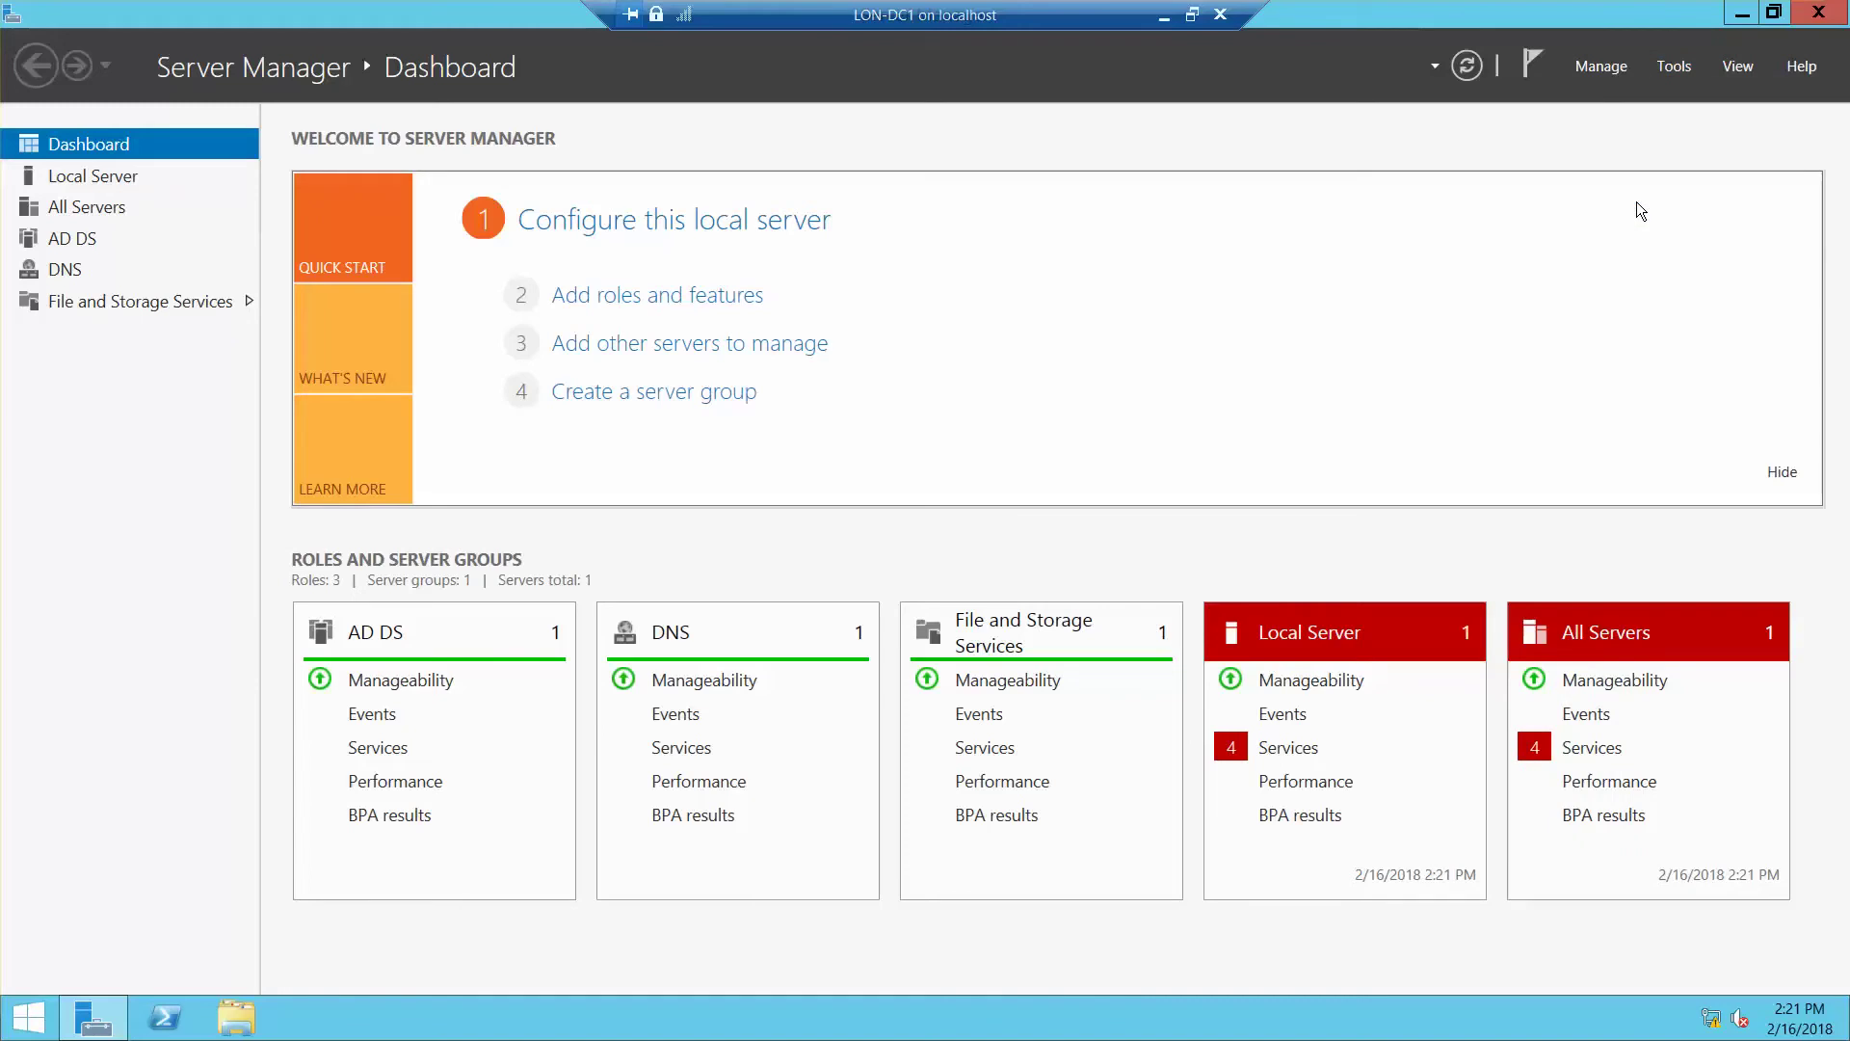
pyautogui.click(1742, 11)
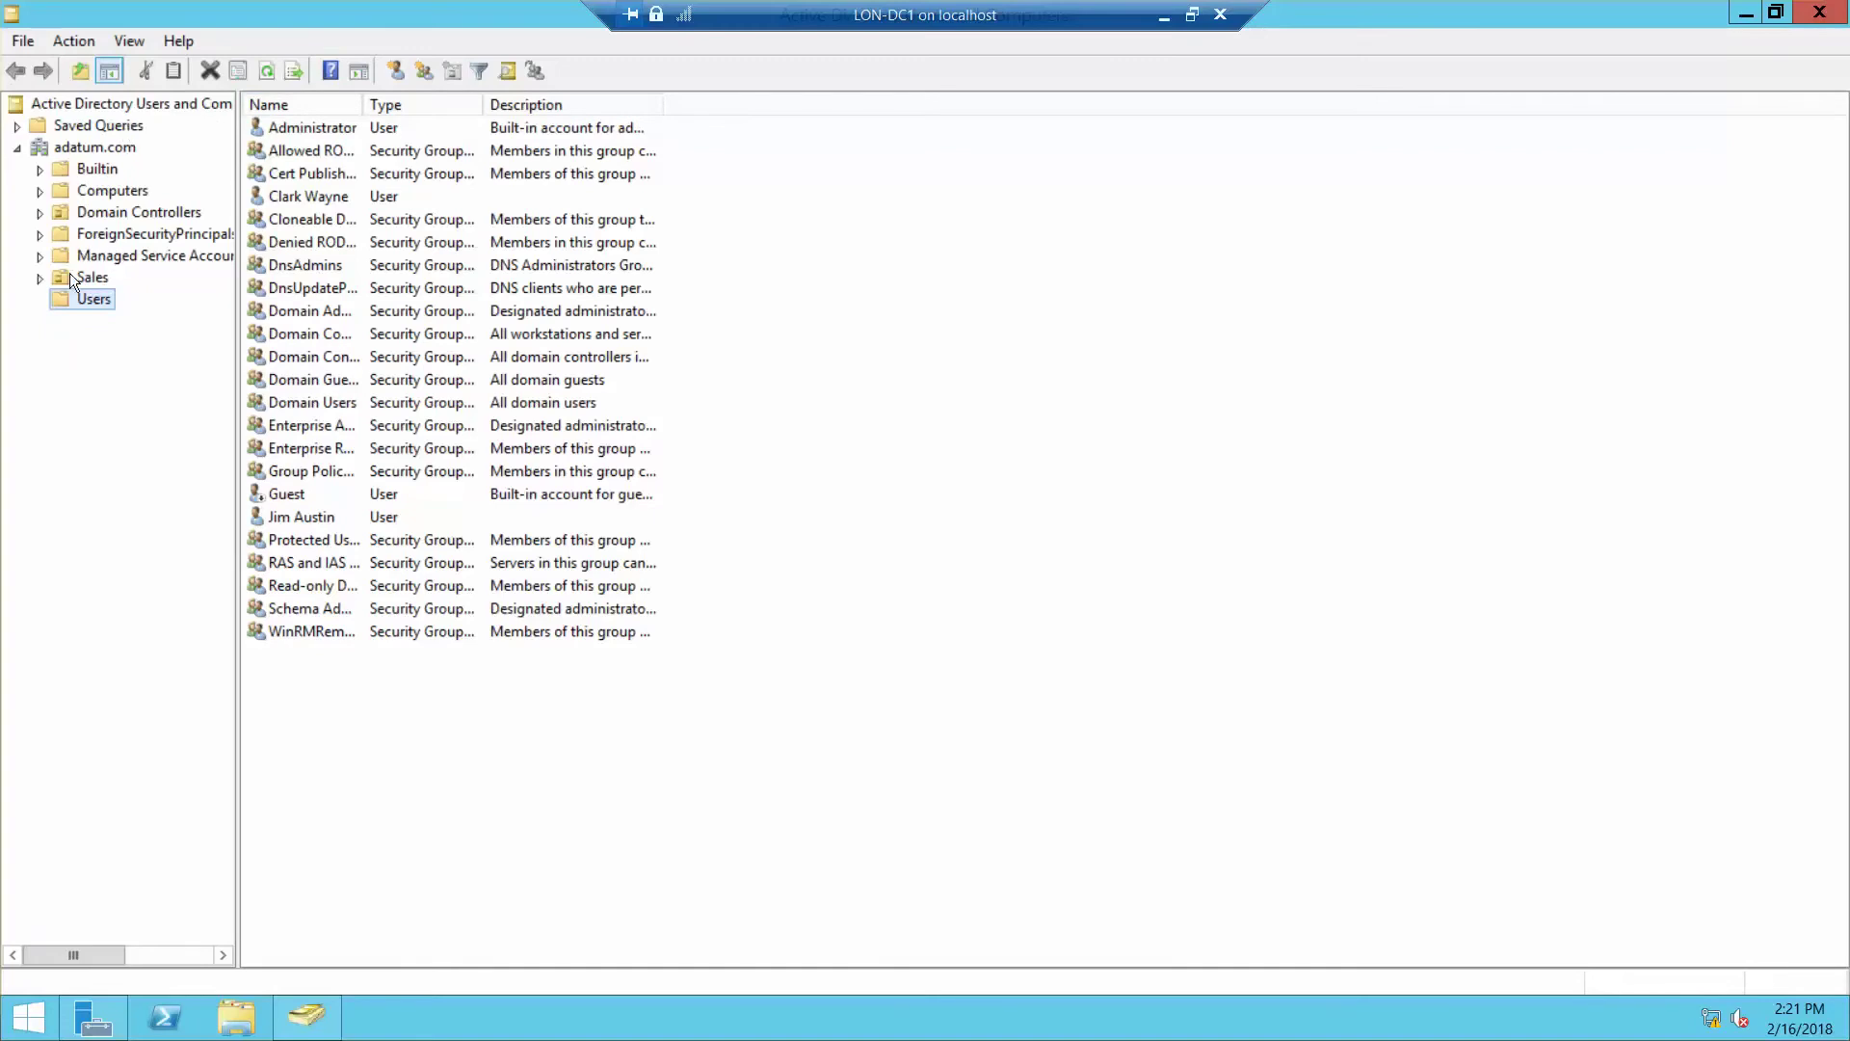
pyautogui.rightClick(83, 299)
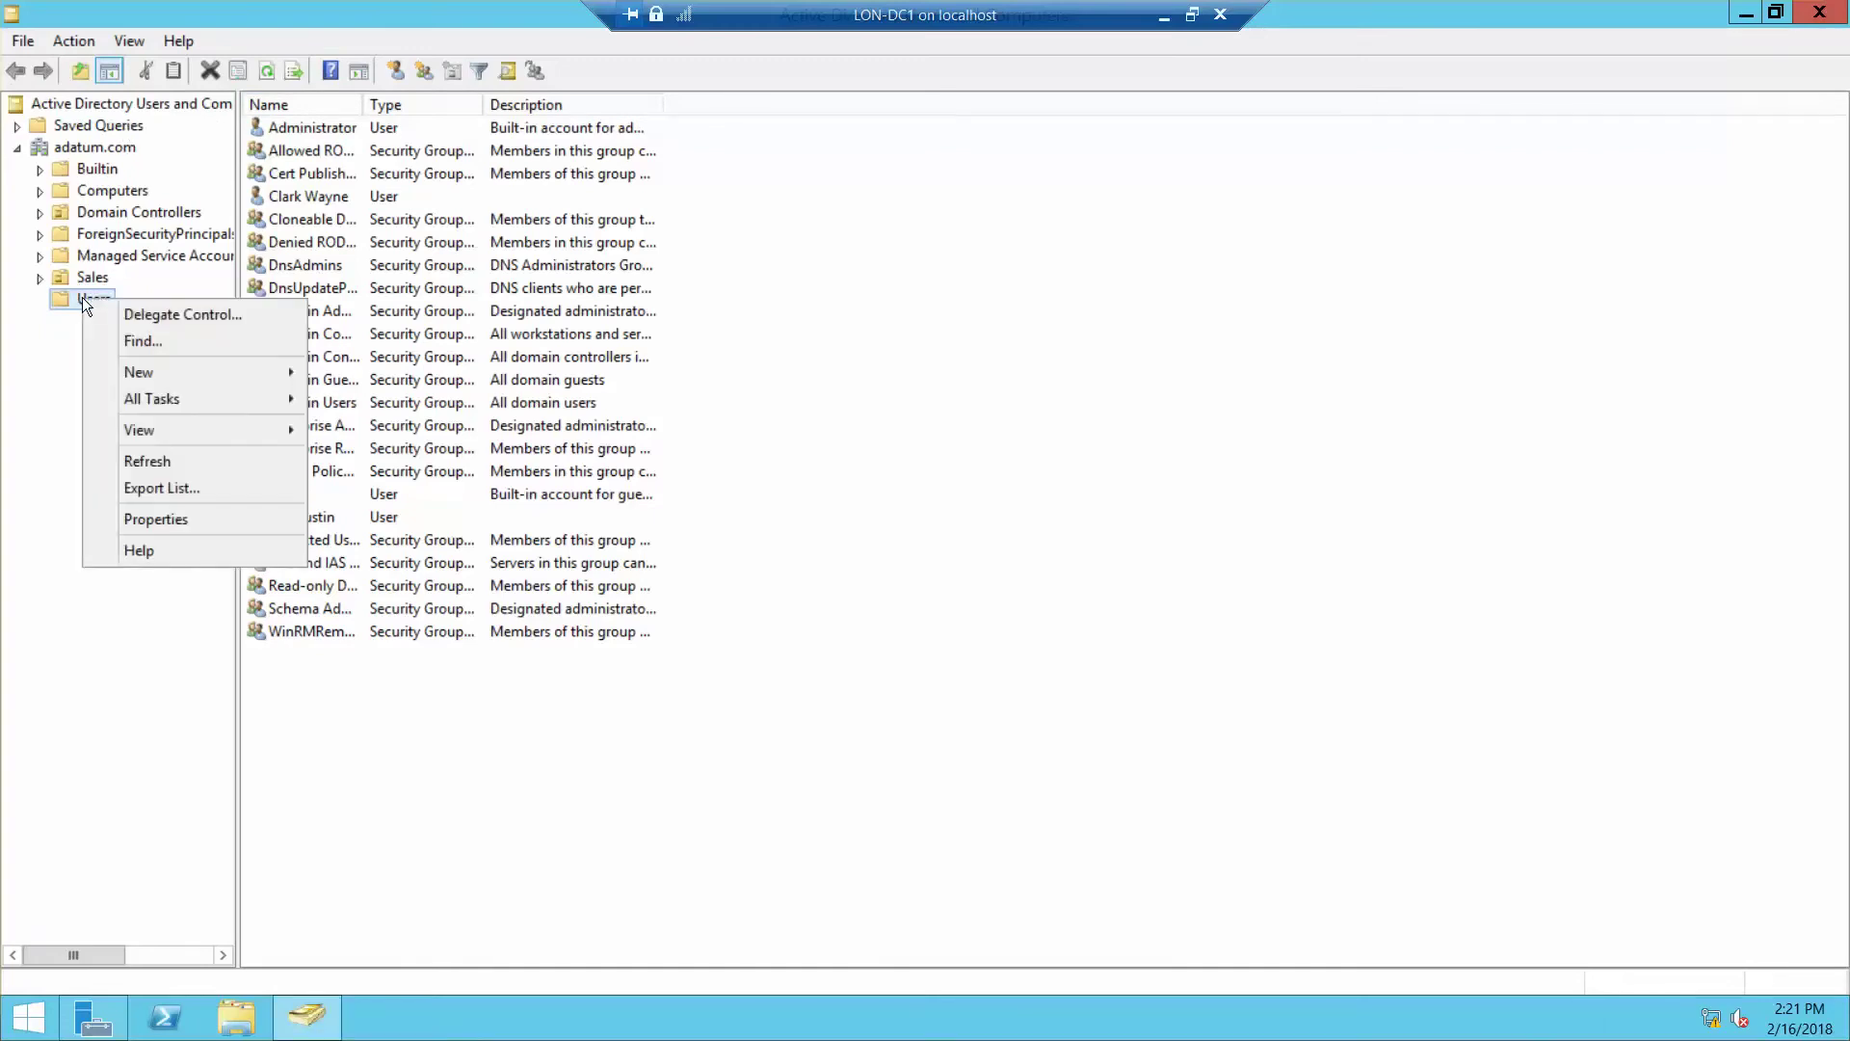
pyautogui.moveTo(188, 373)
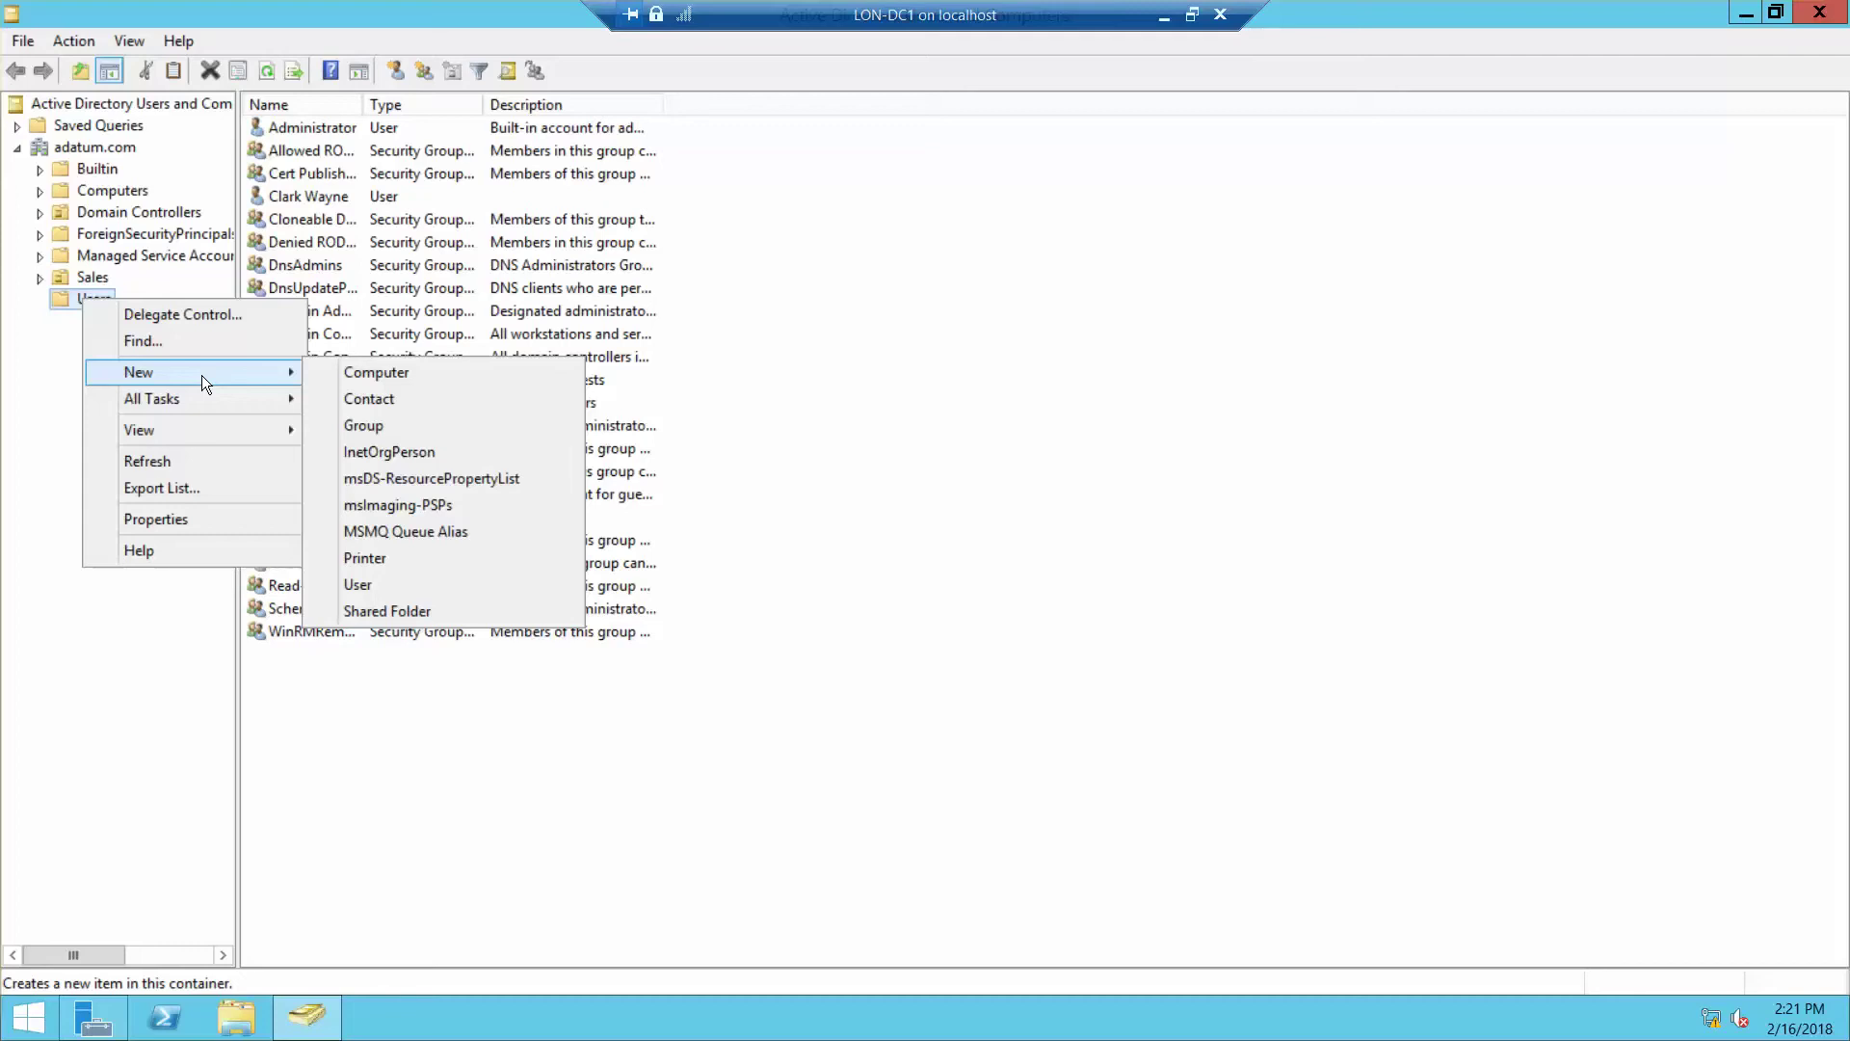
pyautogui.click(380, 587)
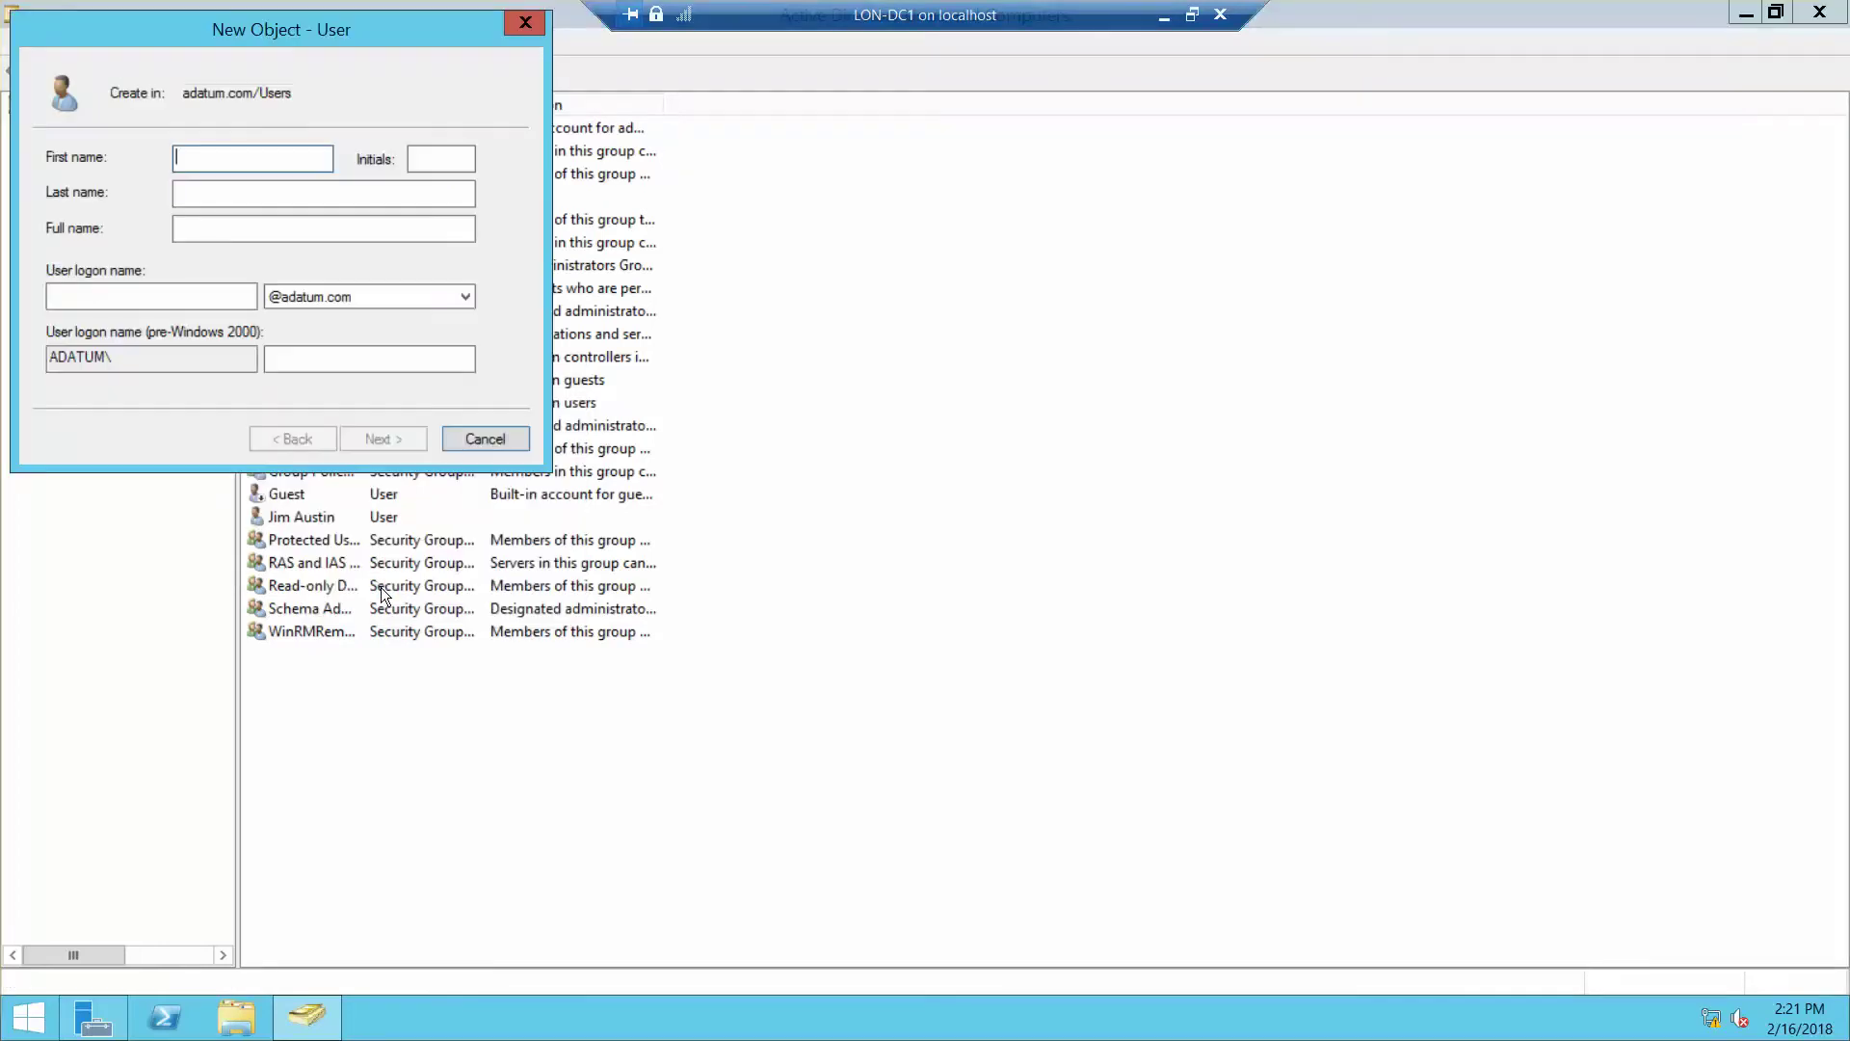
pyautogui.write('To')
pyautogui.write('dd')
pyautogui.press('Tab')
pyautogui.write('Will')
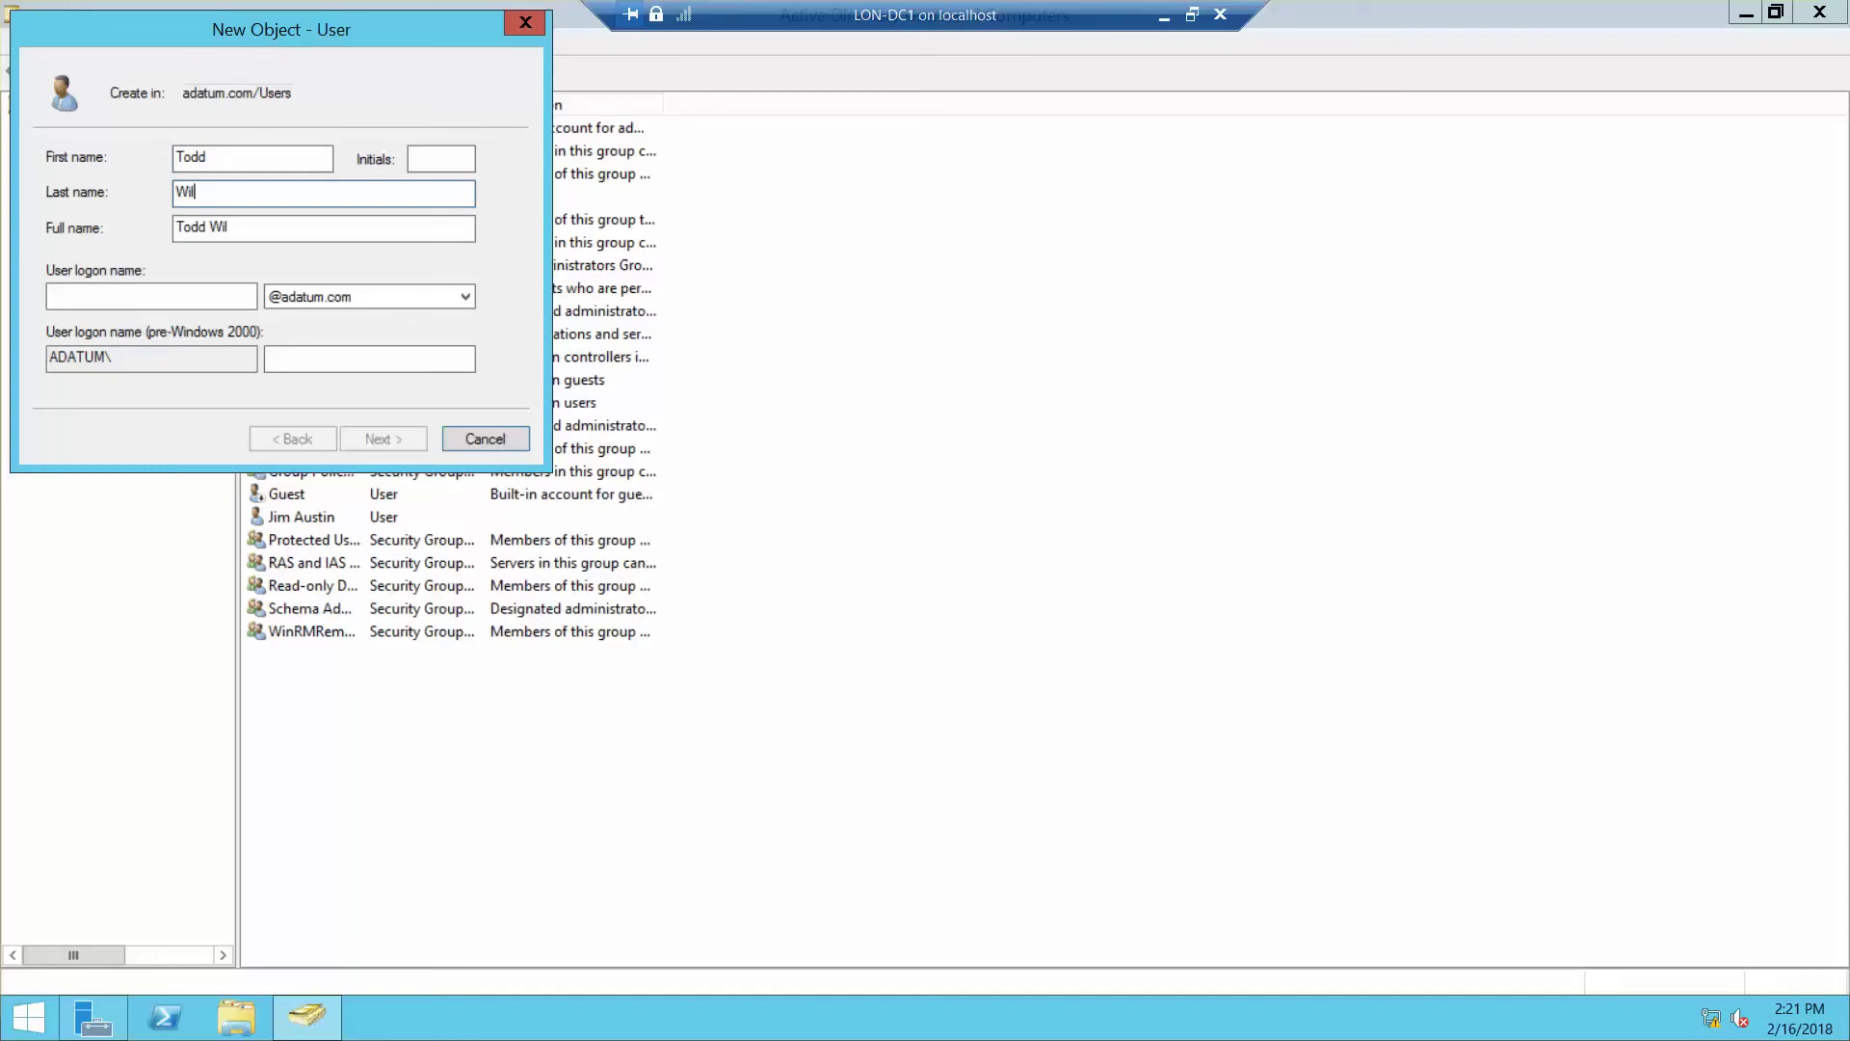
pyautogui.write('iams')
pyautogui.click(202, 301)
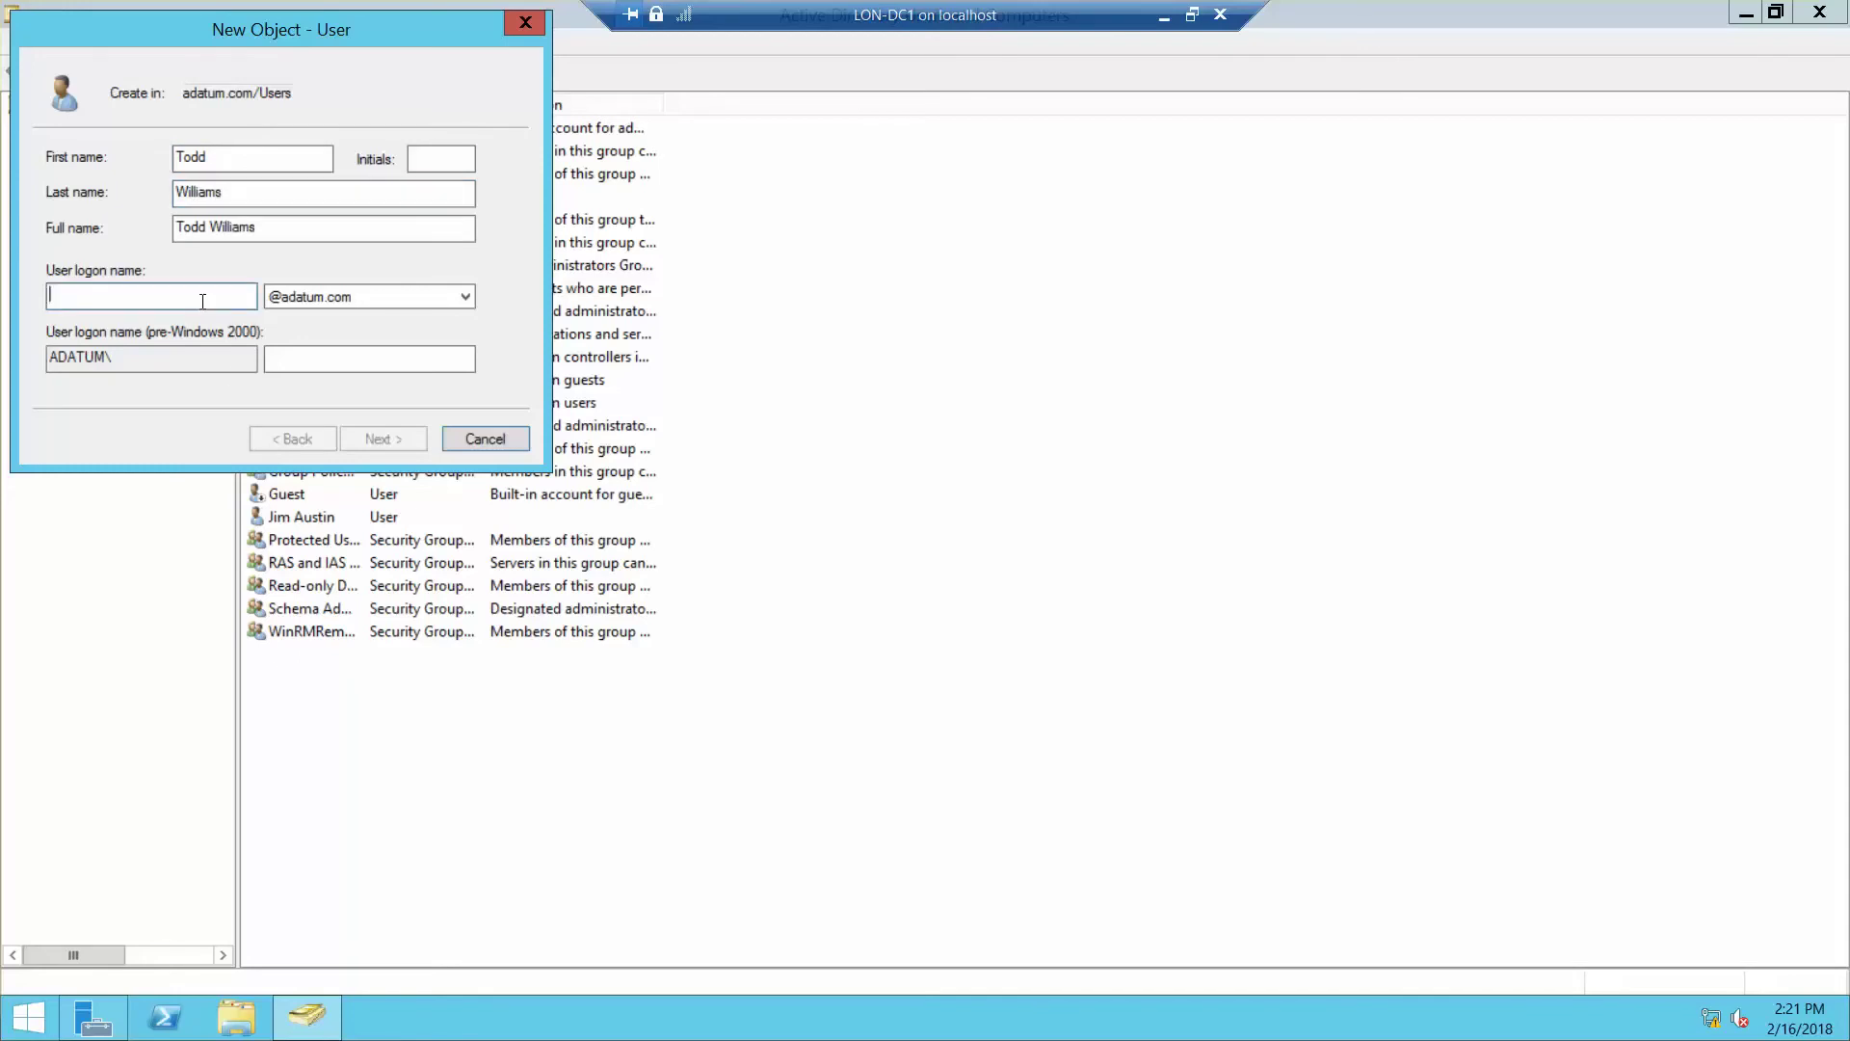
pyautogui.write('TWil')
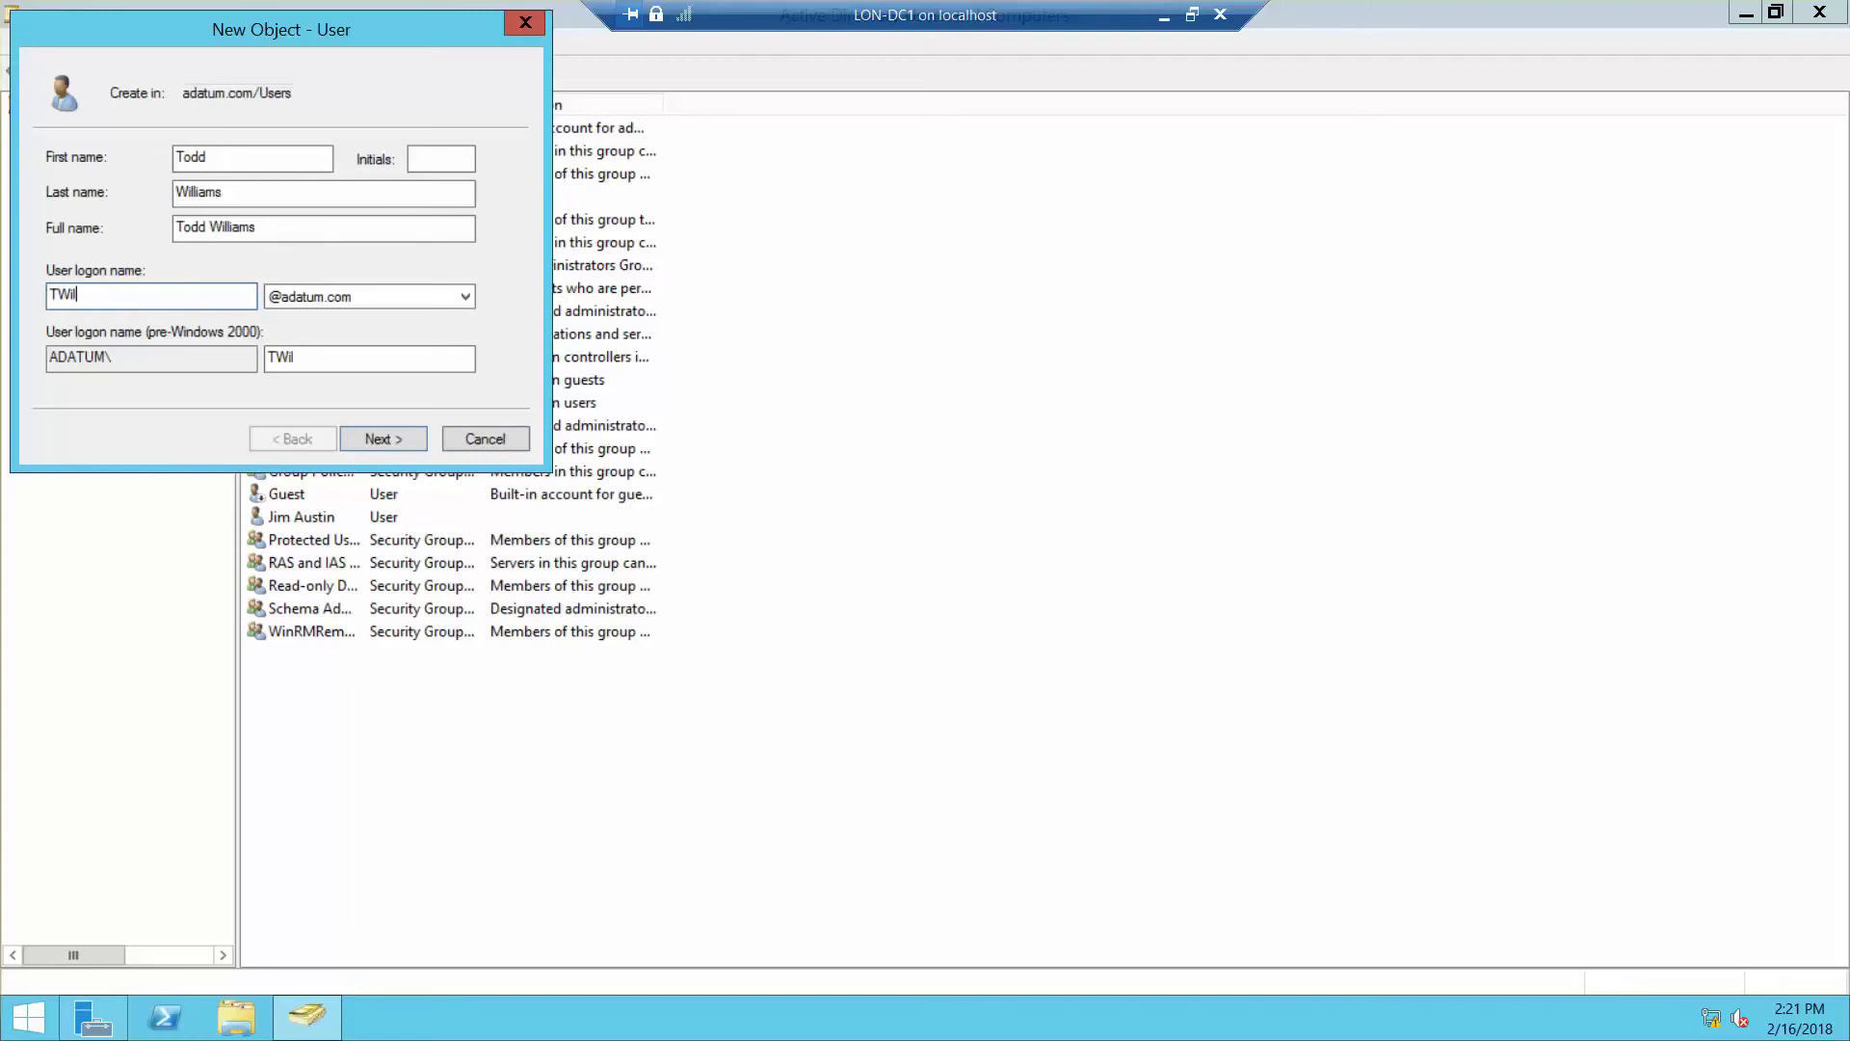
pyautogui.write('liams')
pyautogui.click(368, 439)
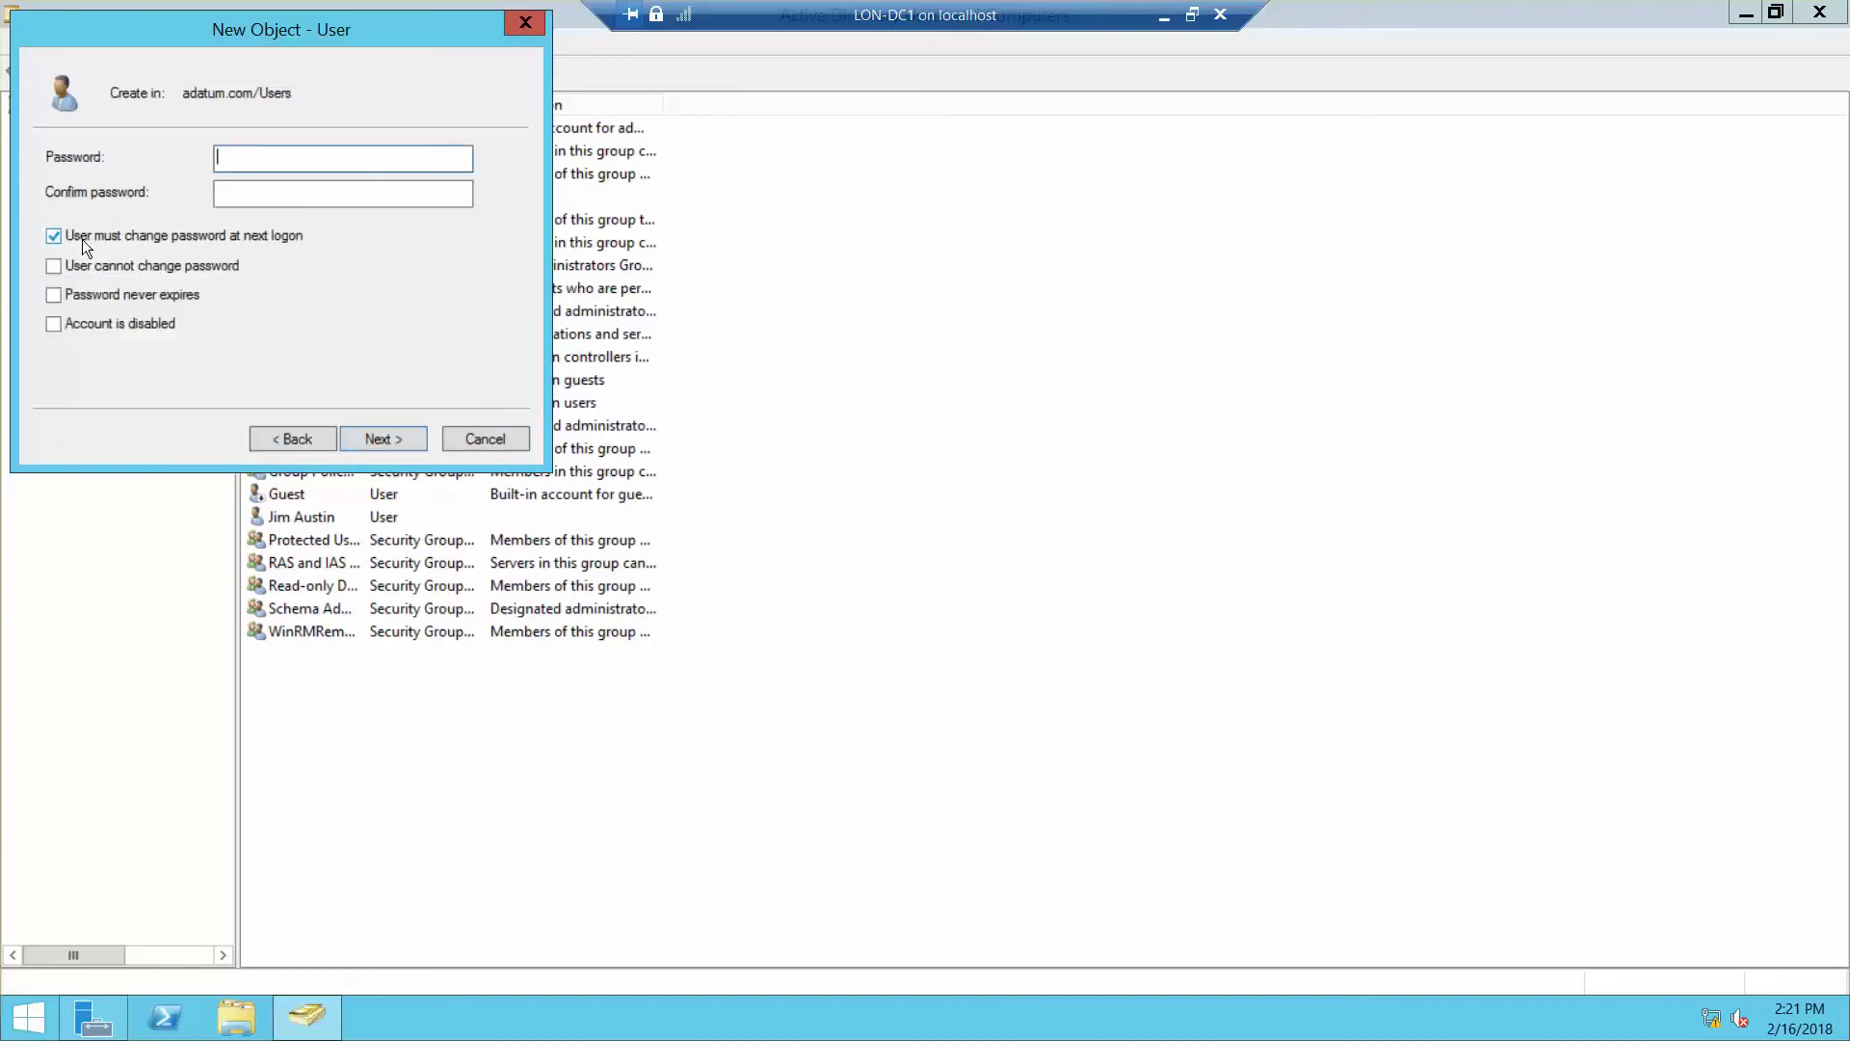
pyautogui.click(54, 293)
pyautogui.click(234, 160)
pyautogui.press('Tab')
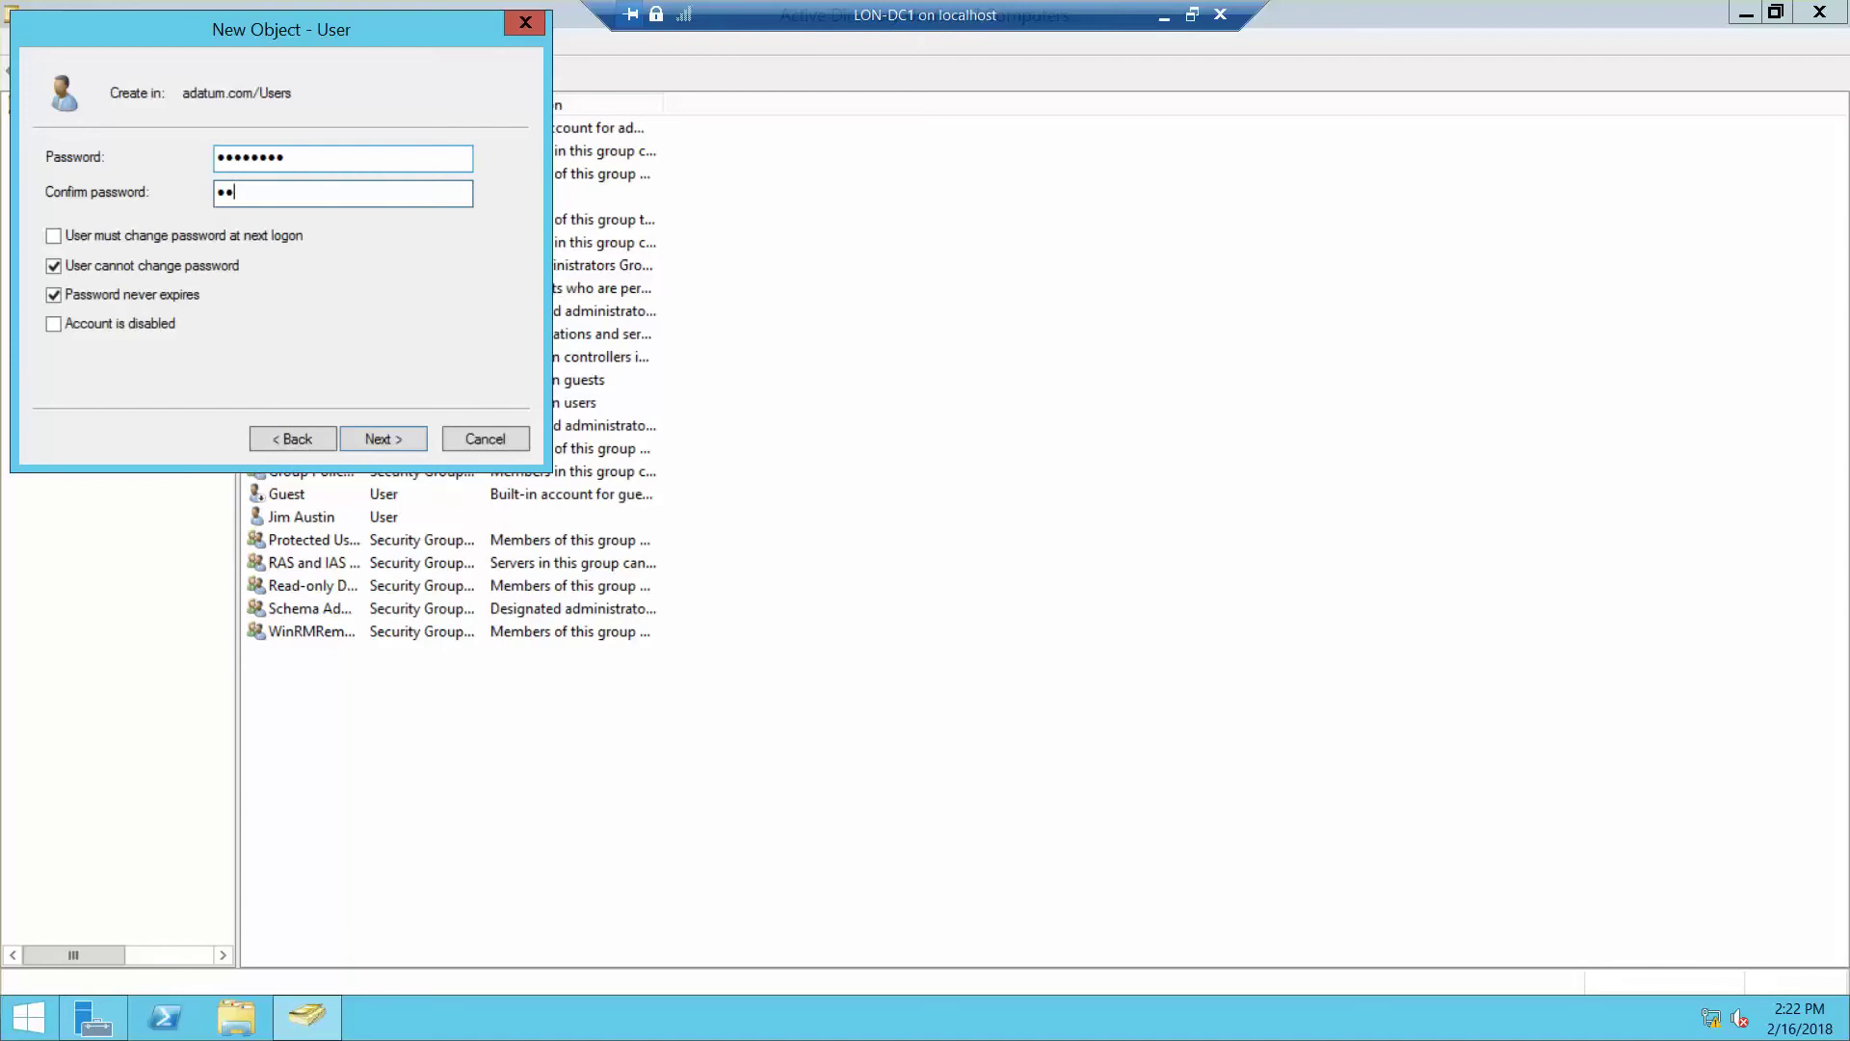
pyautogui.press('Return')
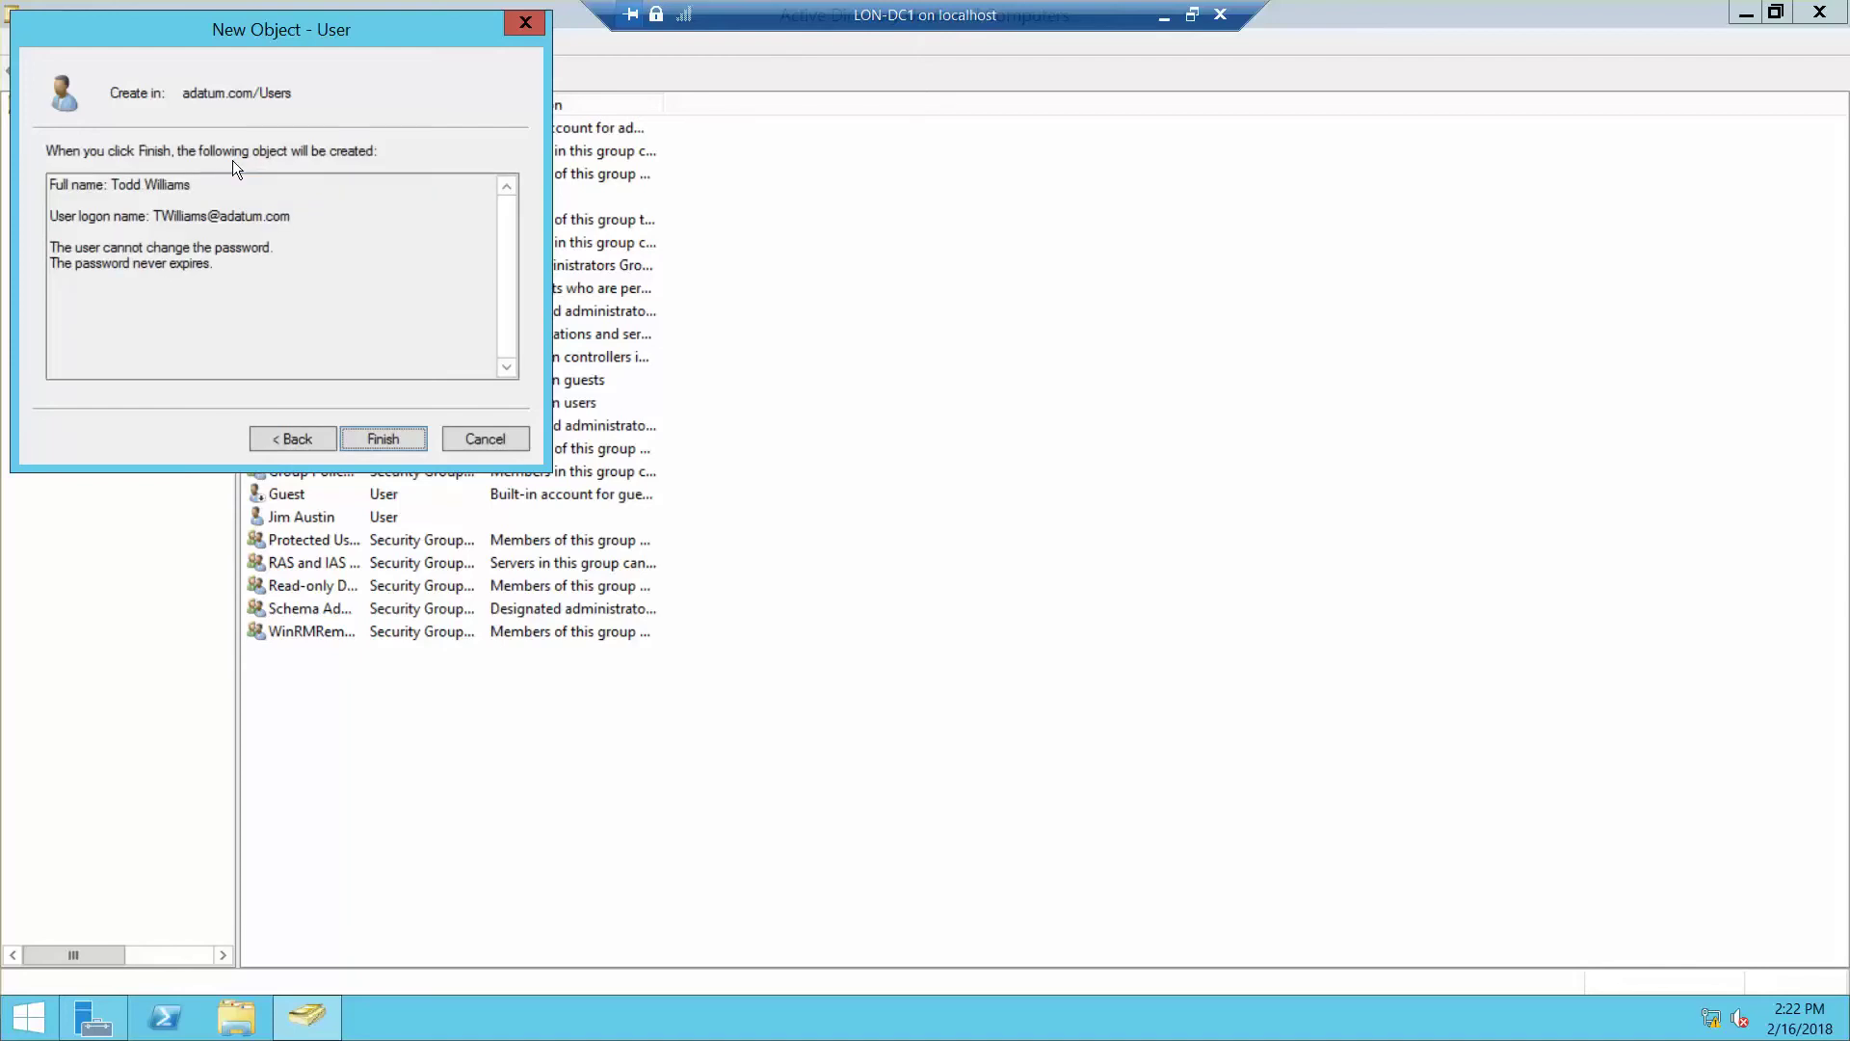
pyautogui.click(397, 436)
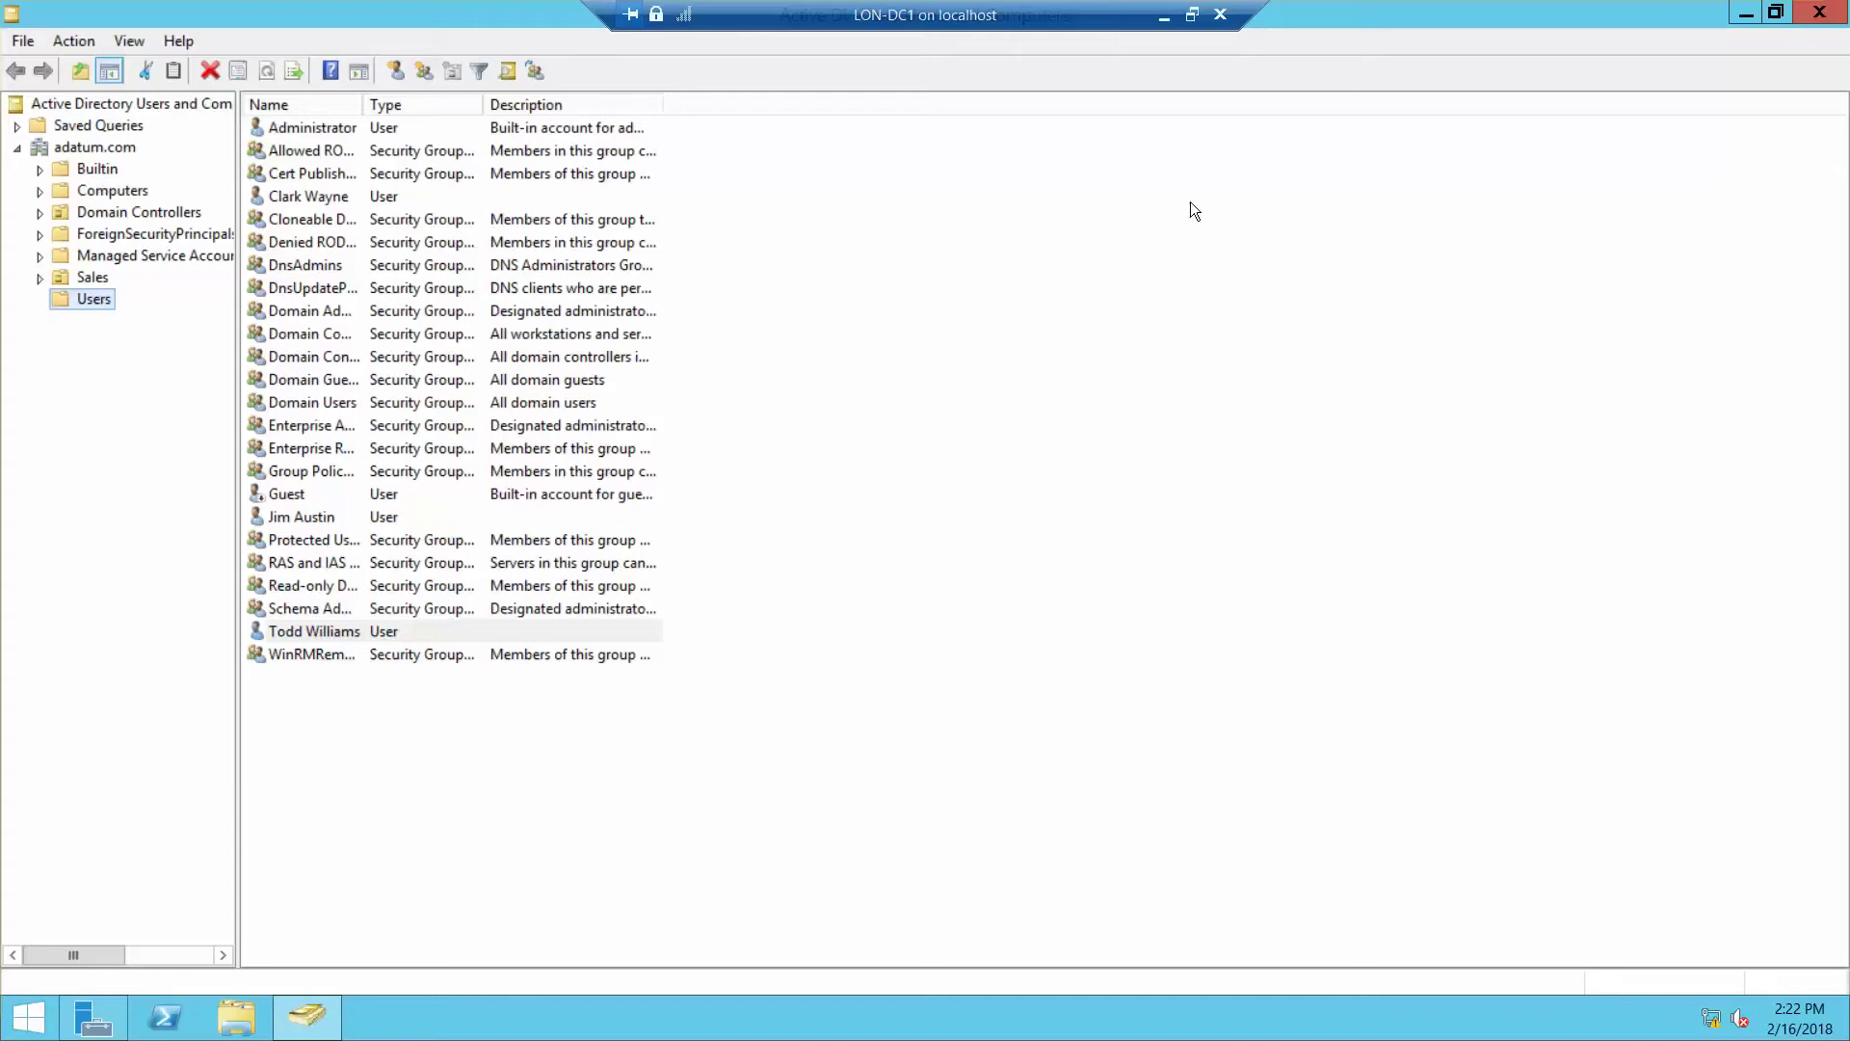
# - Close Active Directory Users and Computers, minimize the LON-DC1 window and return to Hyper-V Manager
pyautogui.click(1825, 13)
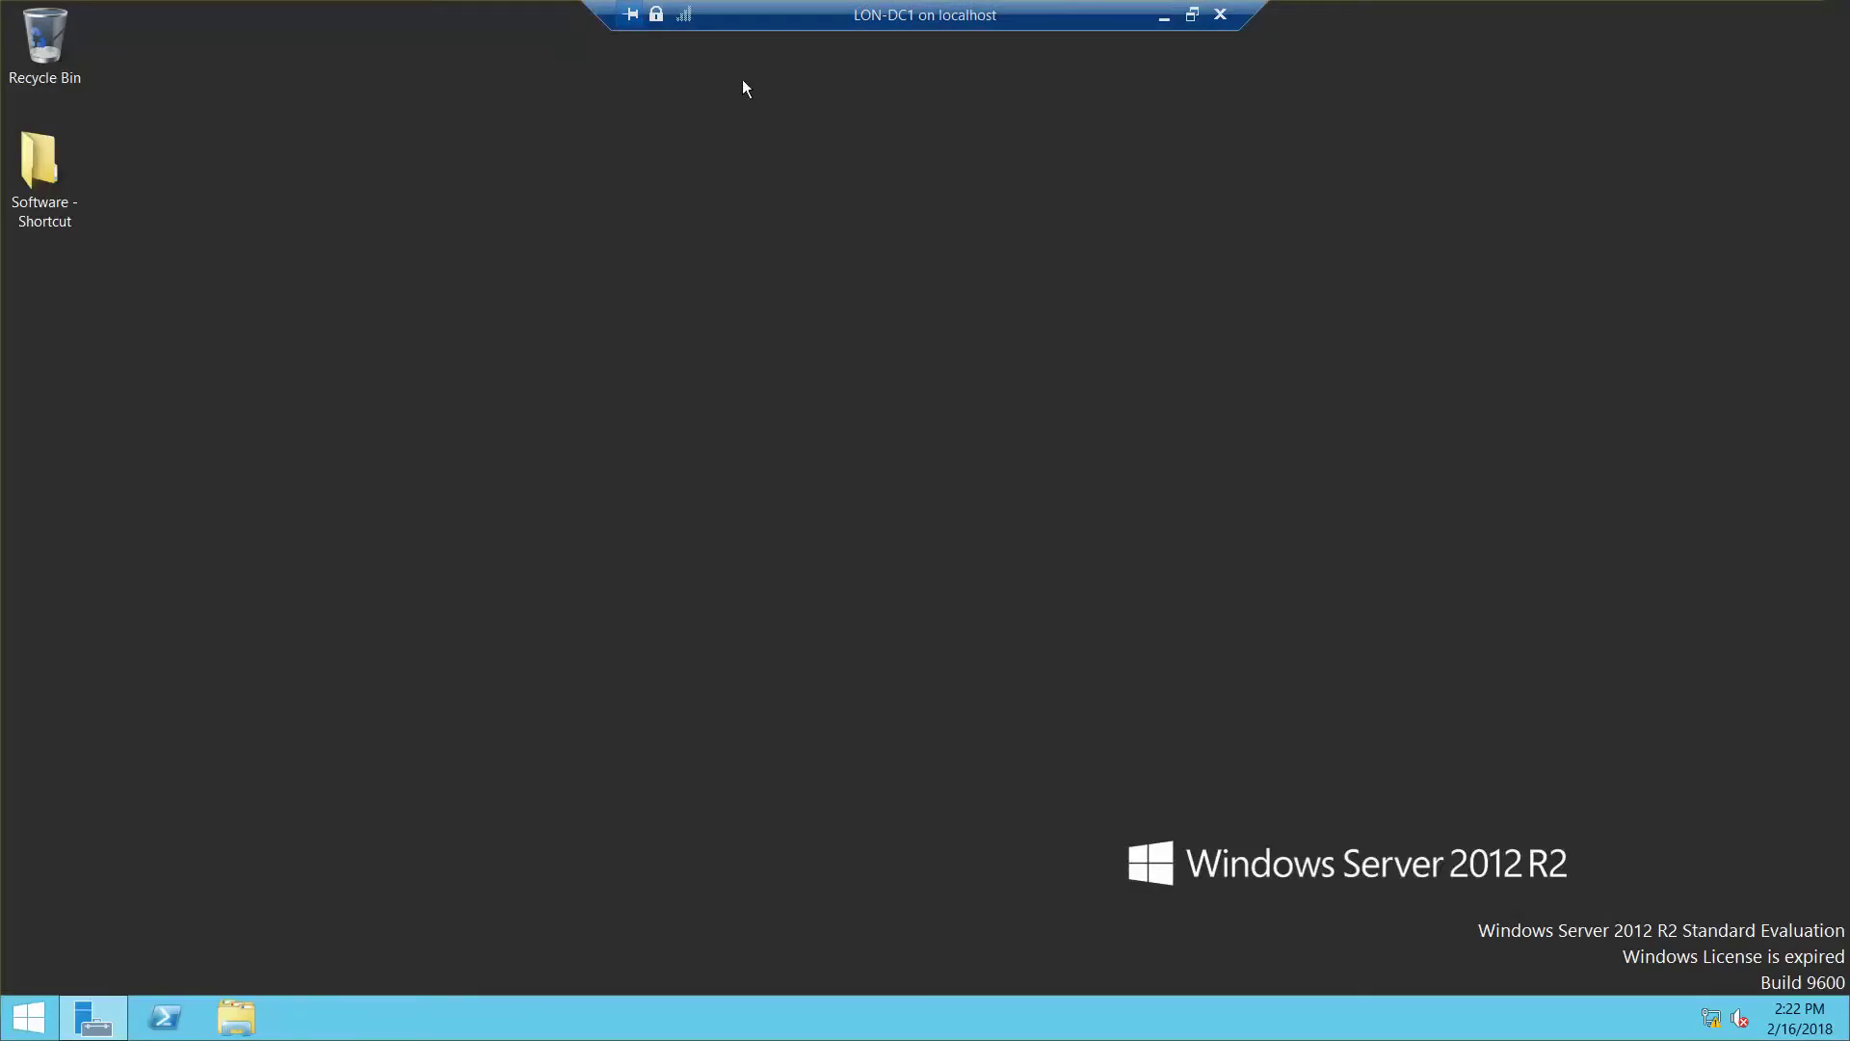
pyautogui.click(1164, 15)
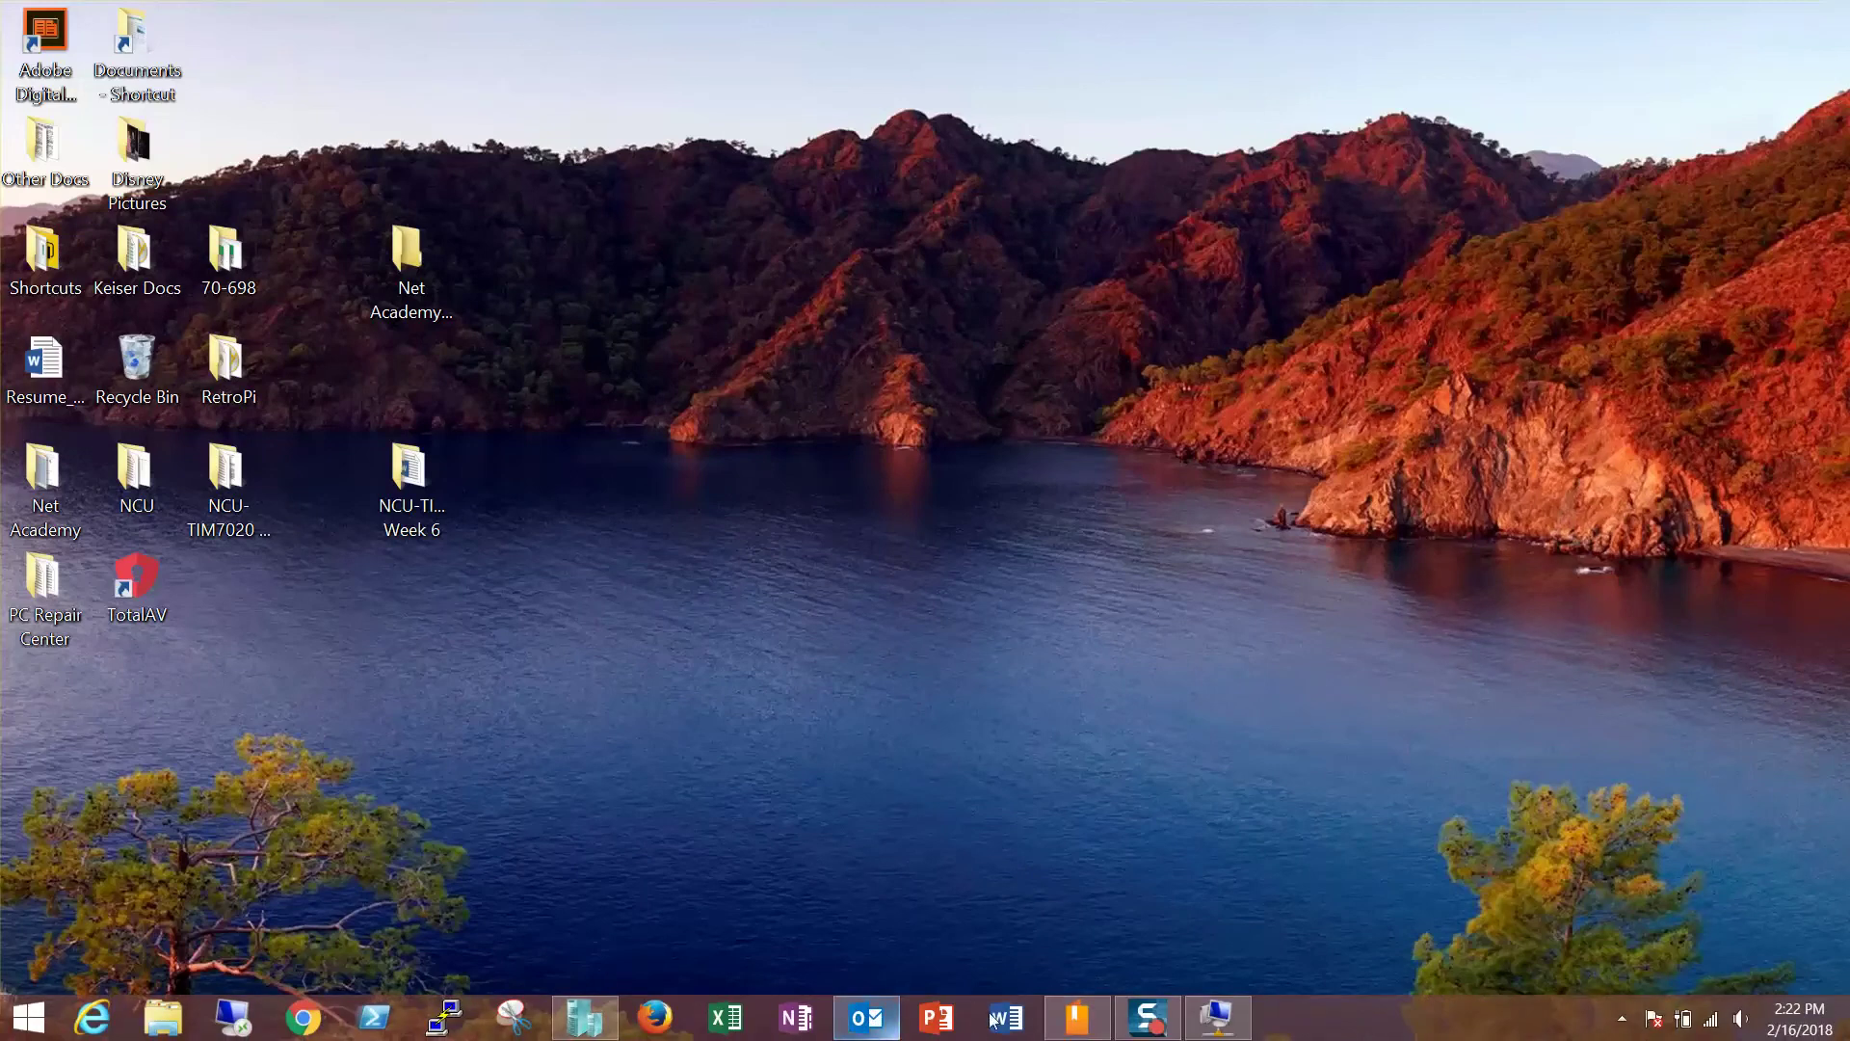
pyautogui.moveTo(925, 1033)
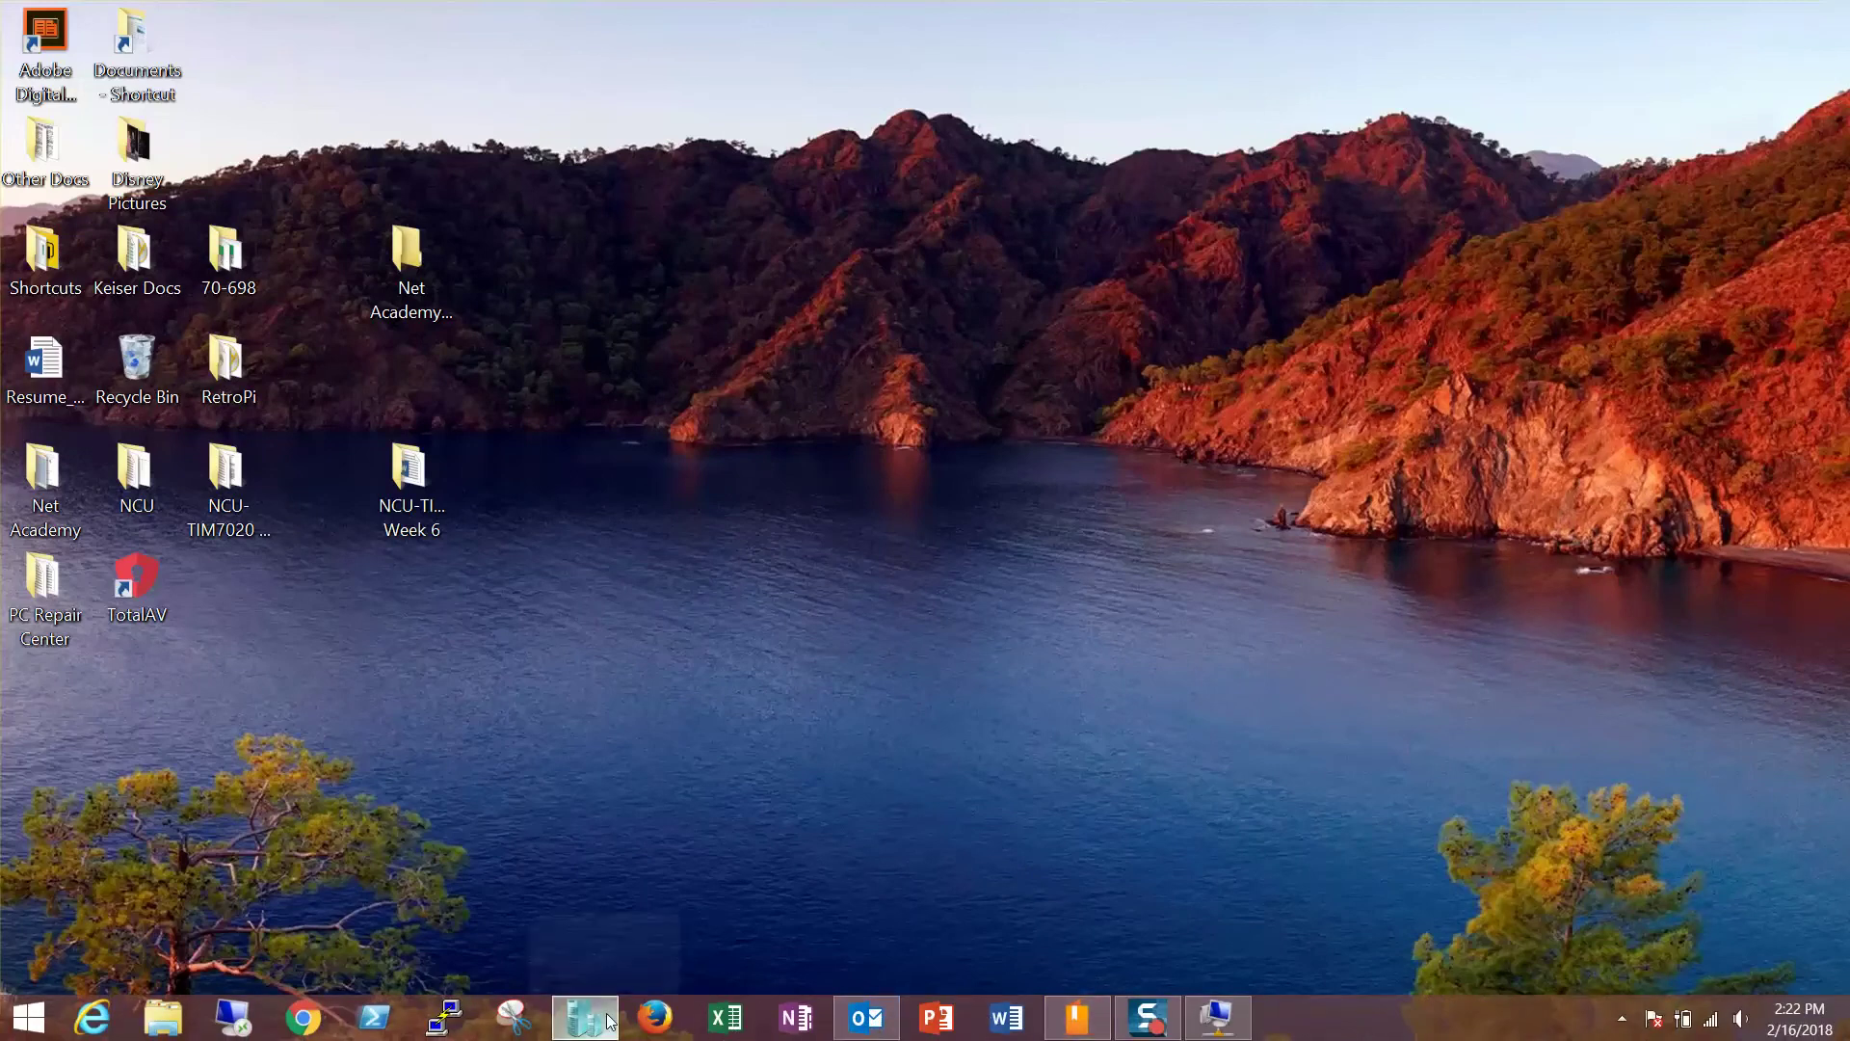
pyautogui.click(584, 1016)
# - Start the LON-CL1 virtual machine and set its connection display to full screen
pyautogui.doubleClick(310, 201)
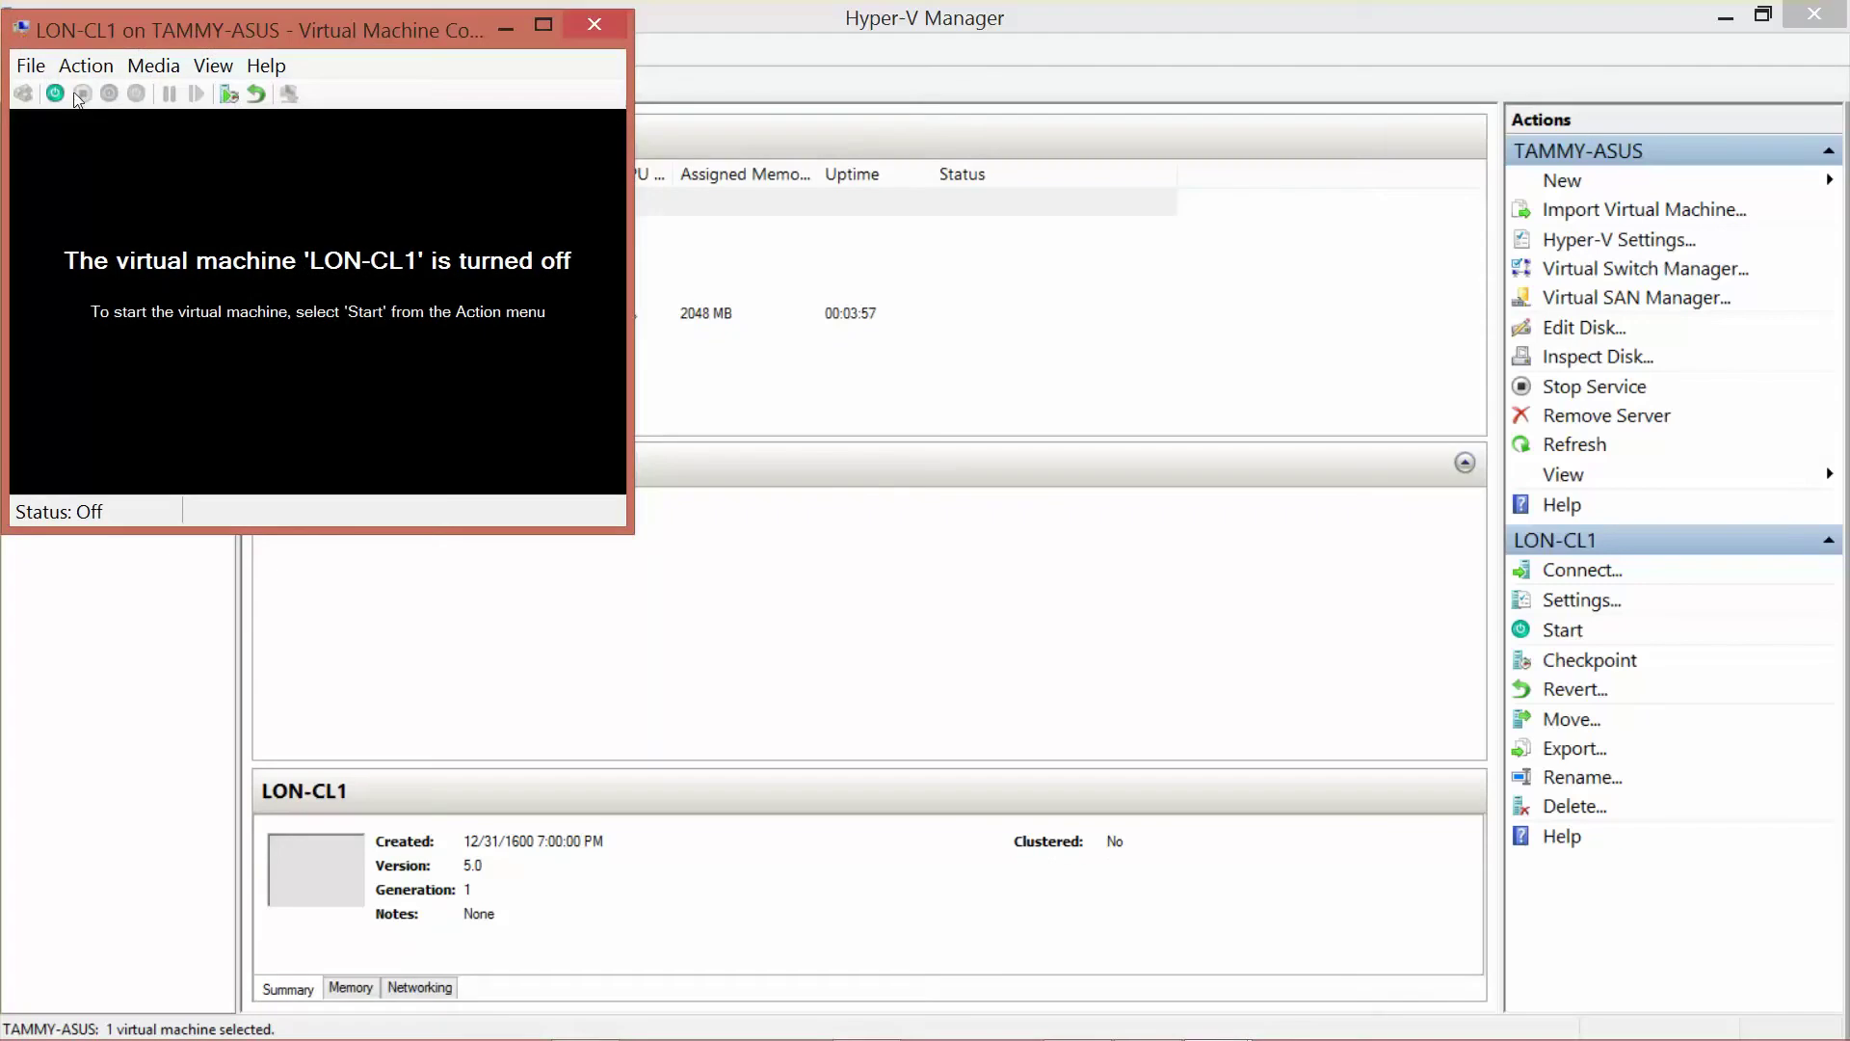
pyautogui.click(58, 92)
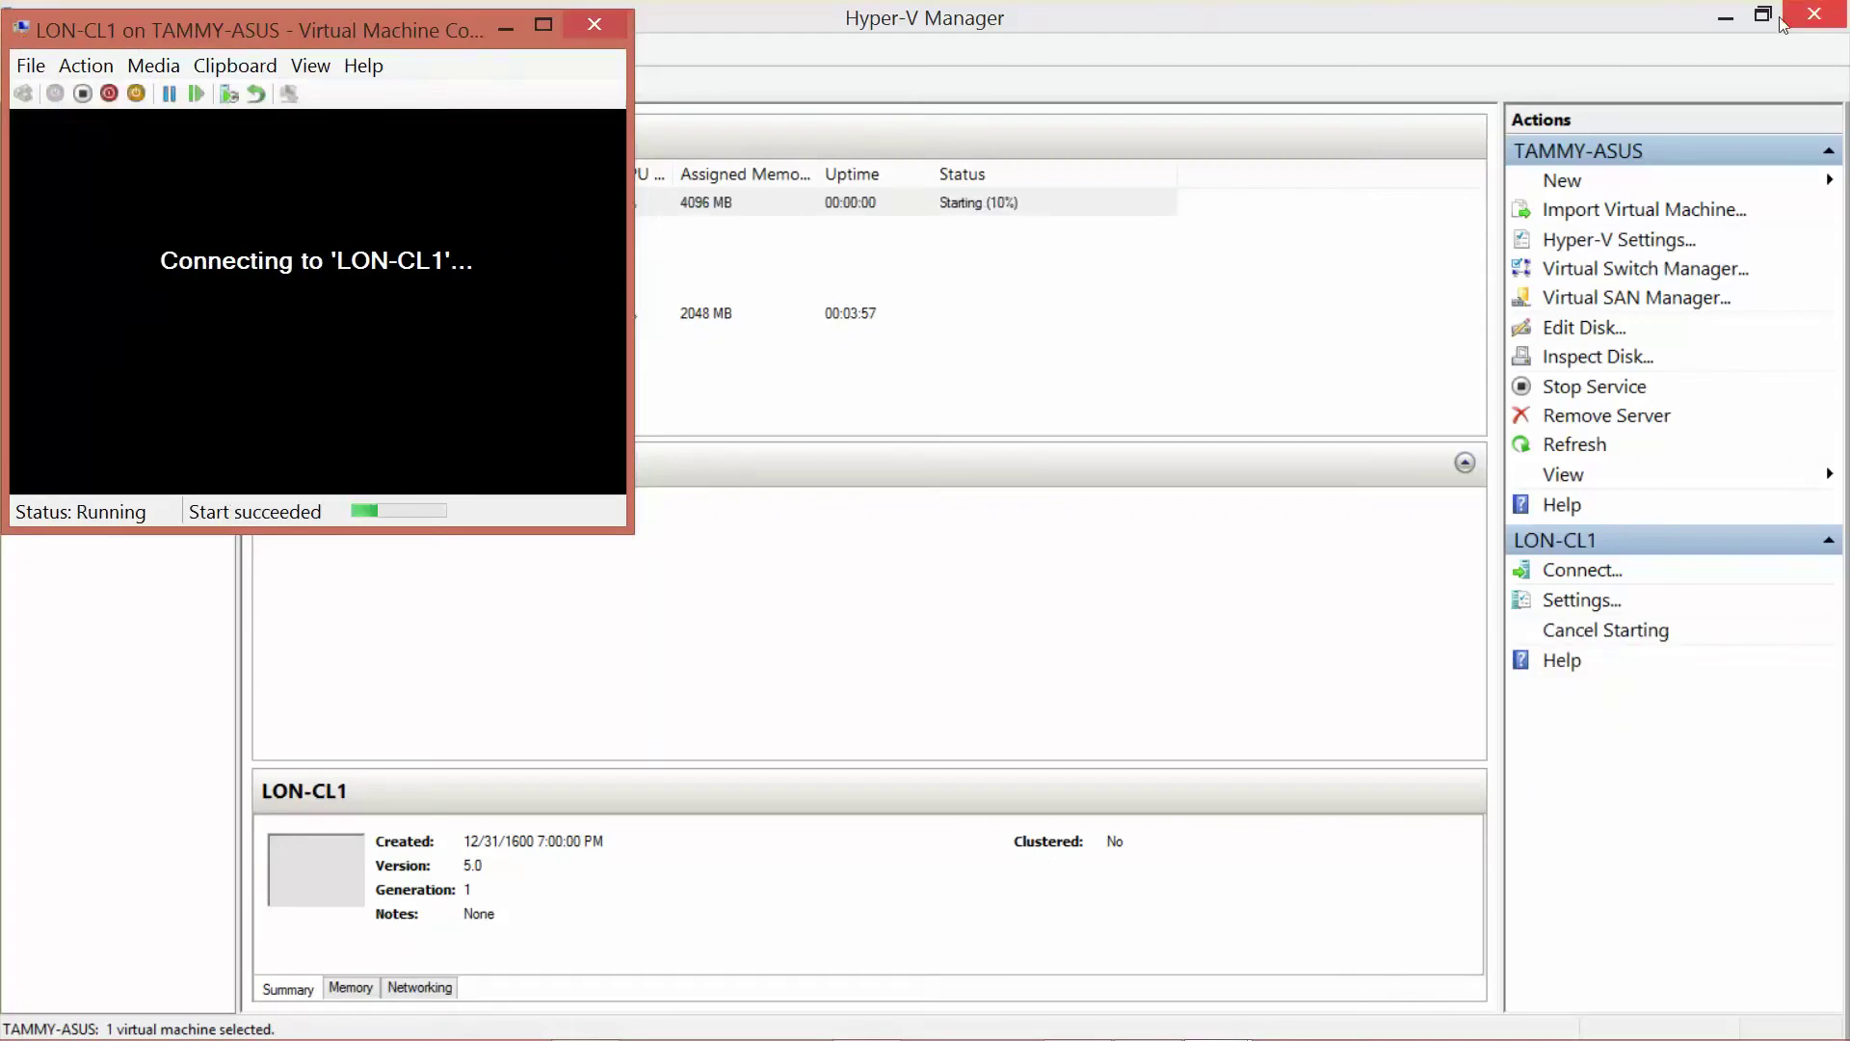
pyautogui.click(1729, 20)
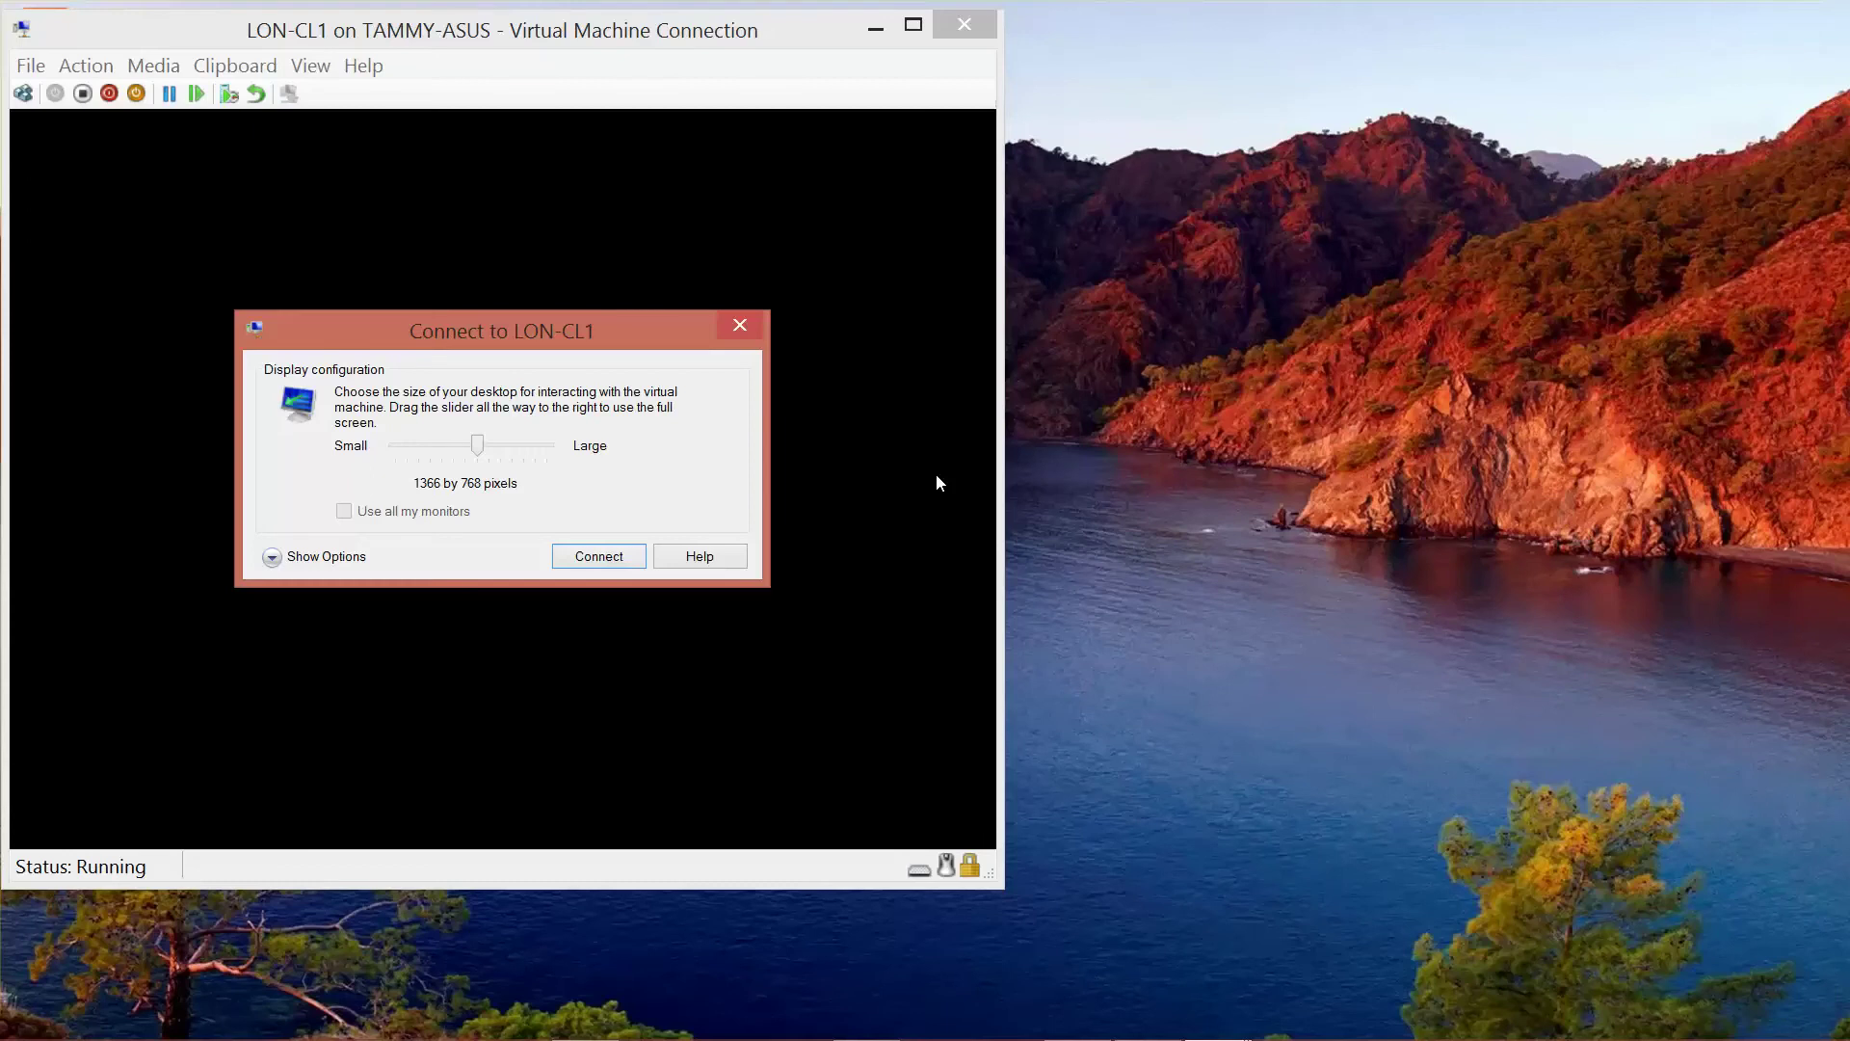
pyautogui.moveTo(478, 444); pyautogui.dragTo(561, 463)
pyautogui.click(598, 555)
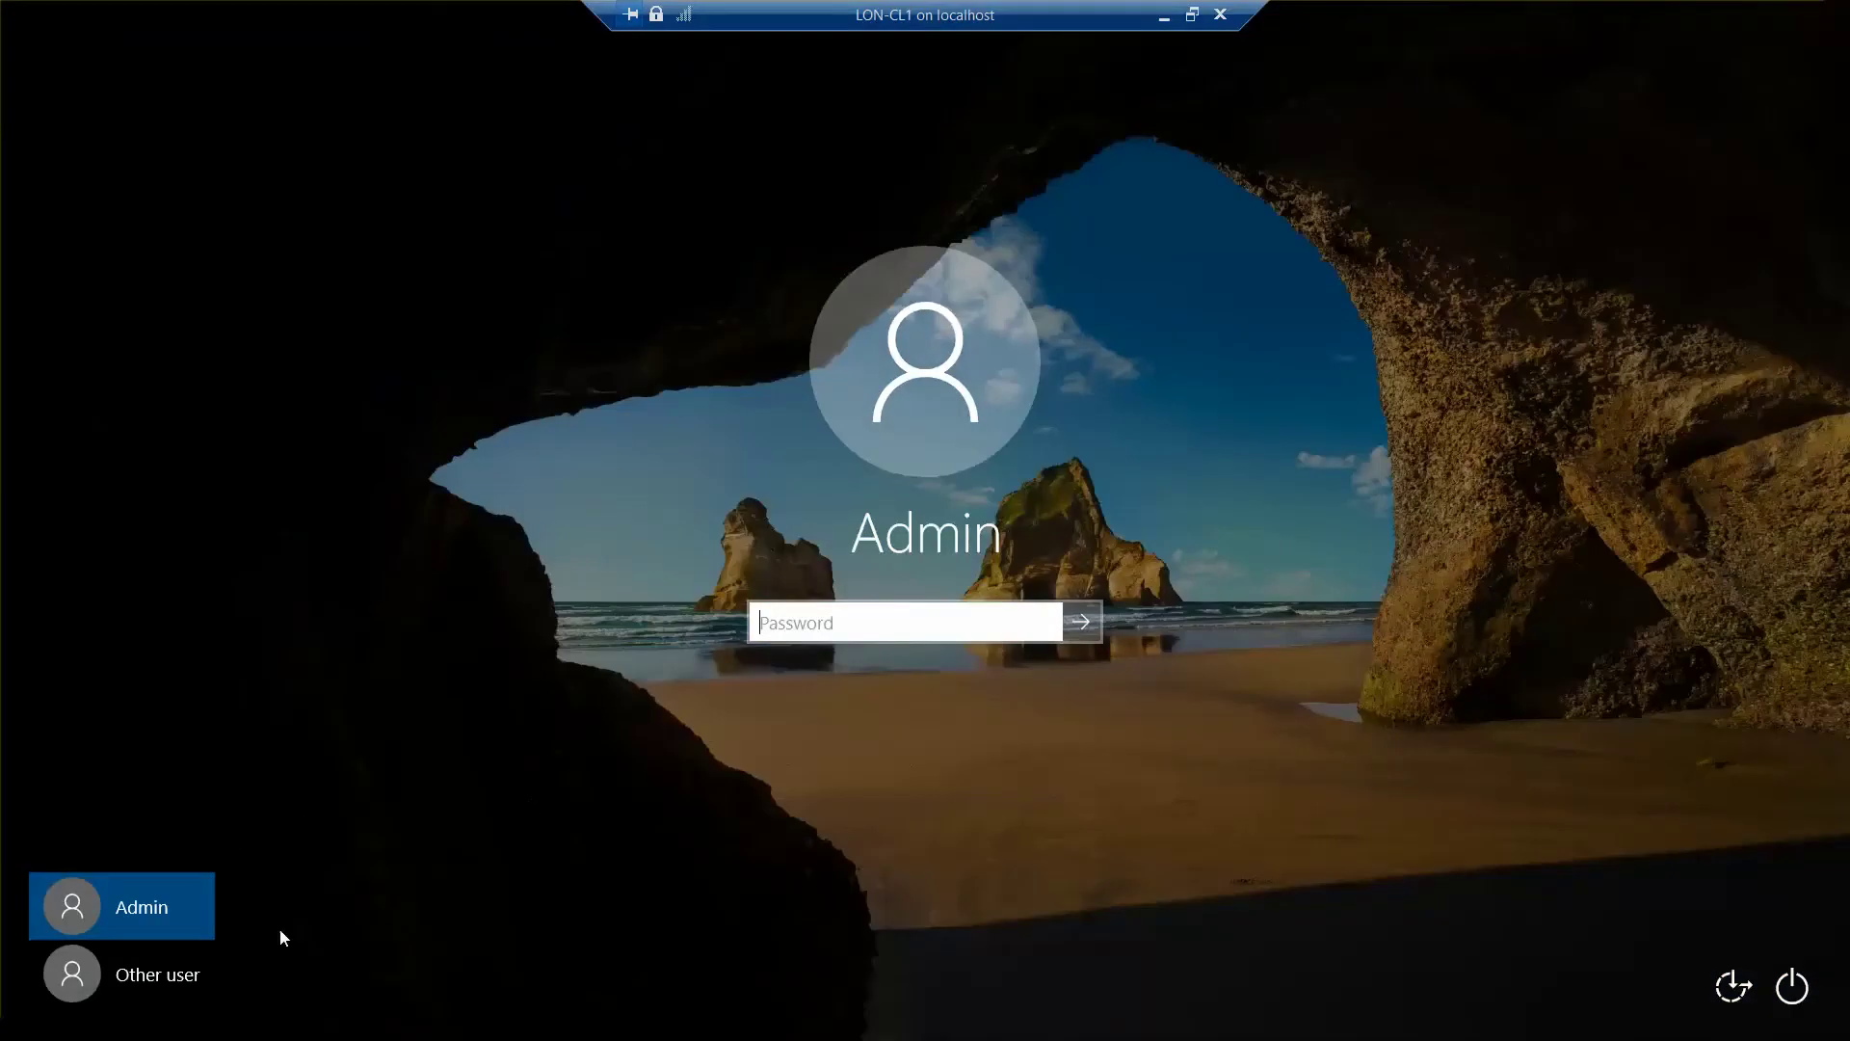
pyautogui.click(162, 975)
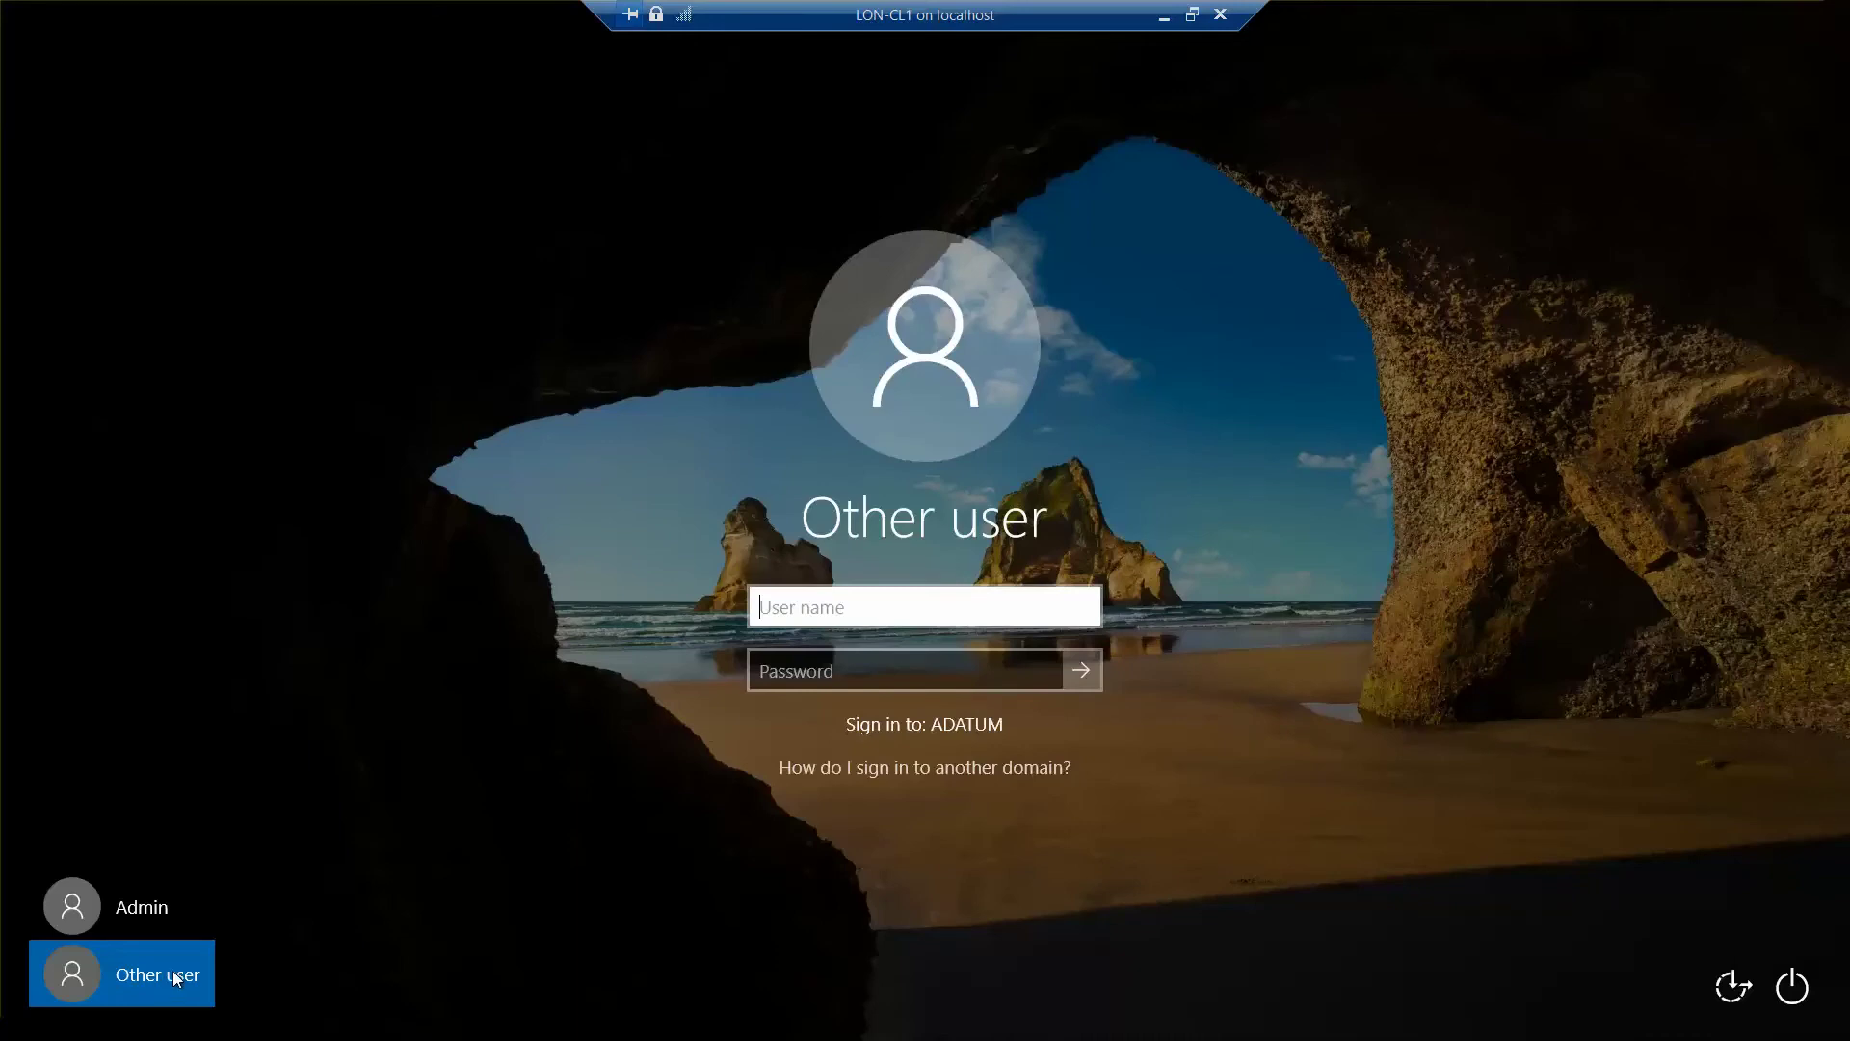
pyautogui.write('adatum')
pyautogui.write('\\admin')
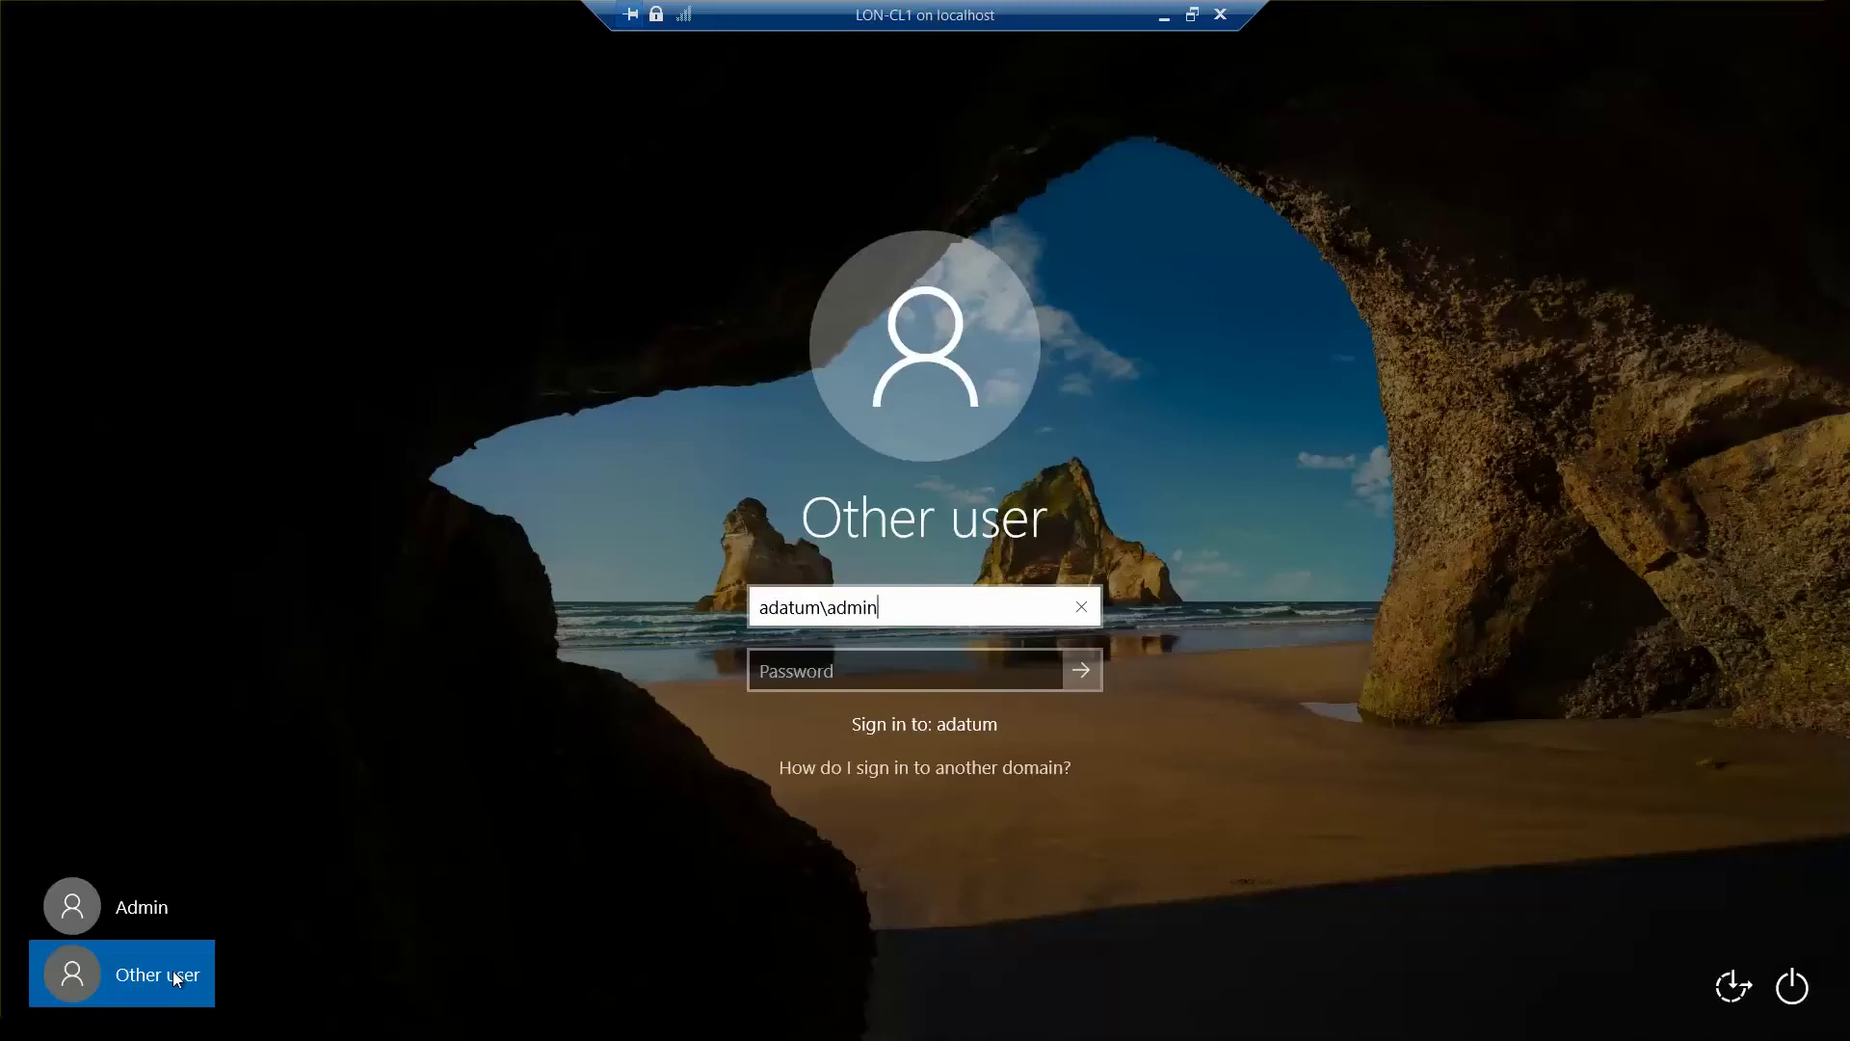
pyautogui.write('istrator')
pyautogui.press('Tab')
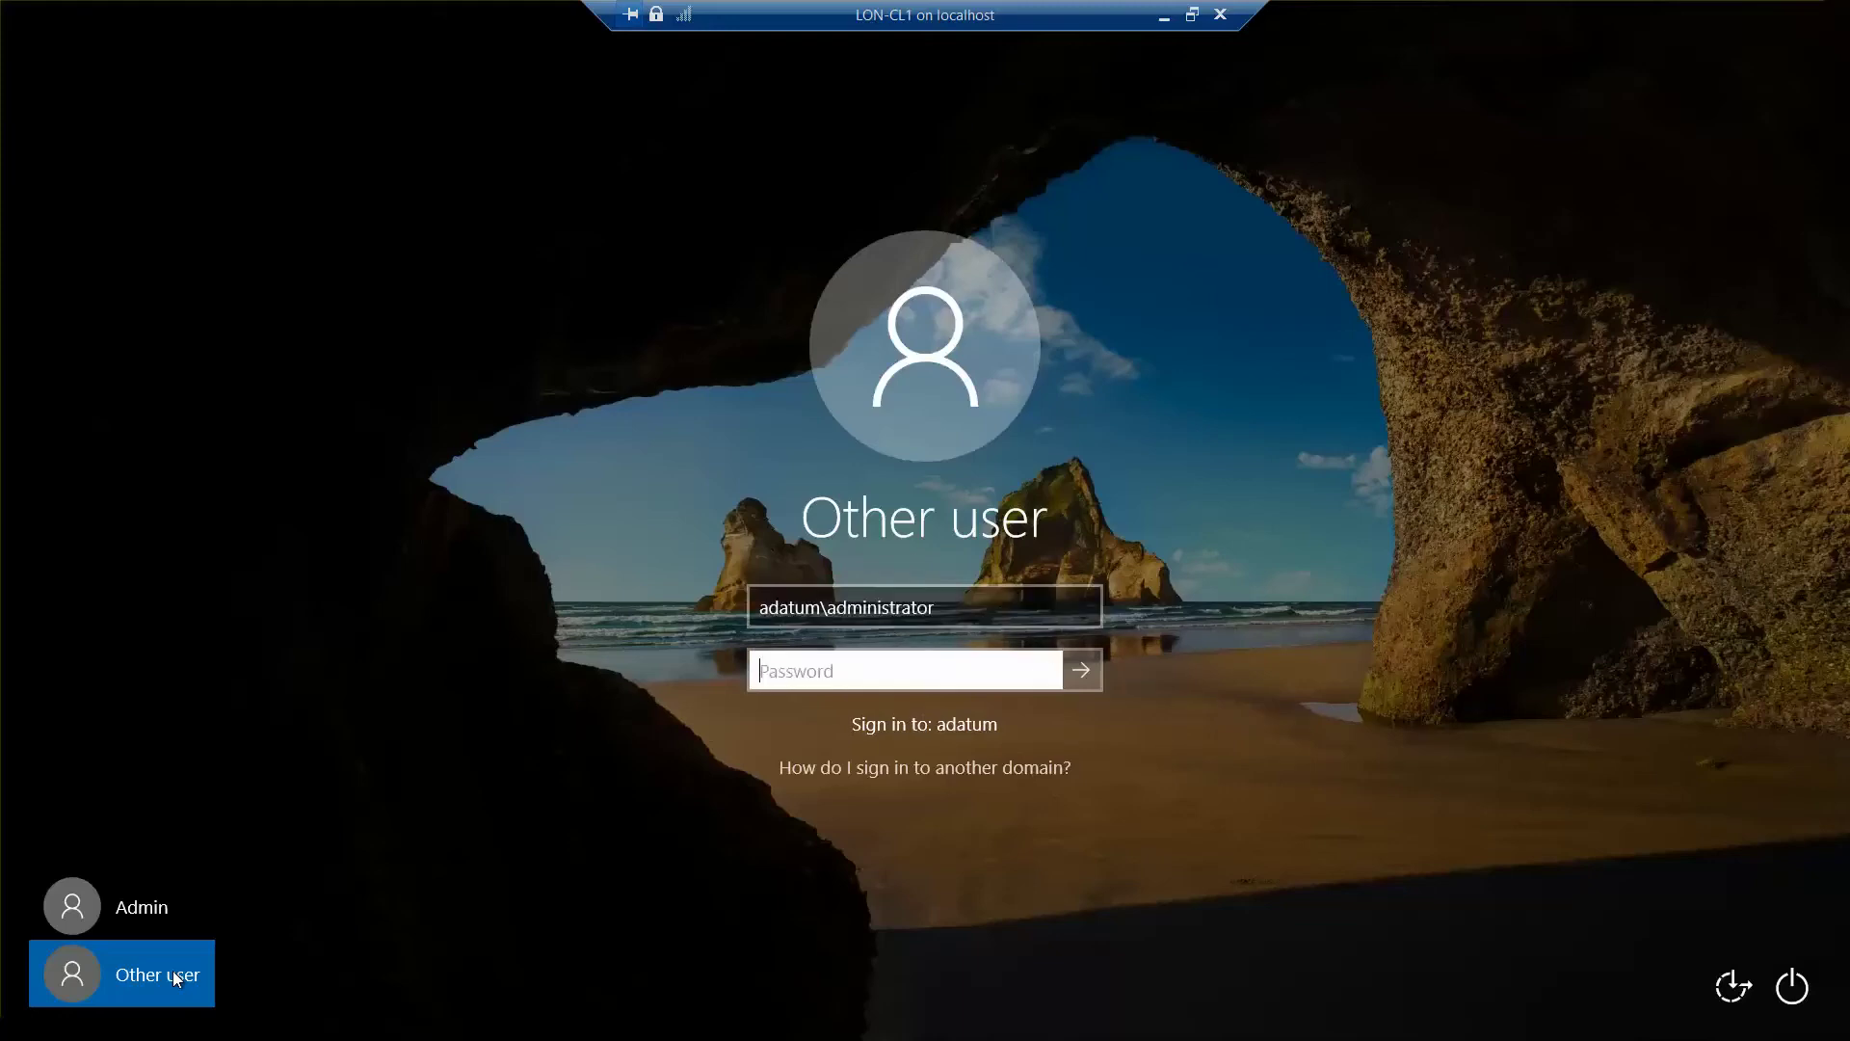
pyautogui.write('Pa55w.rd')
pyautogui.click(1042, 678)
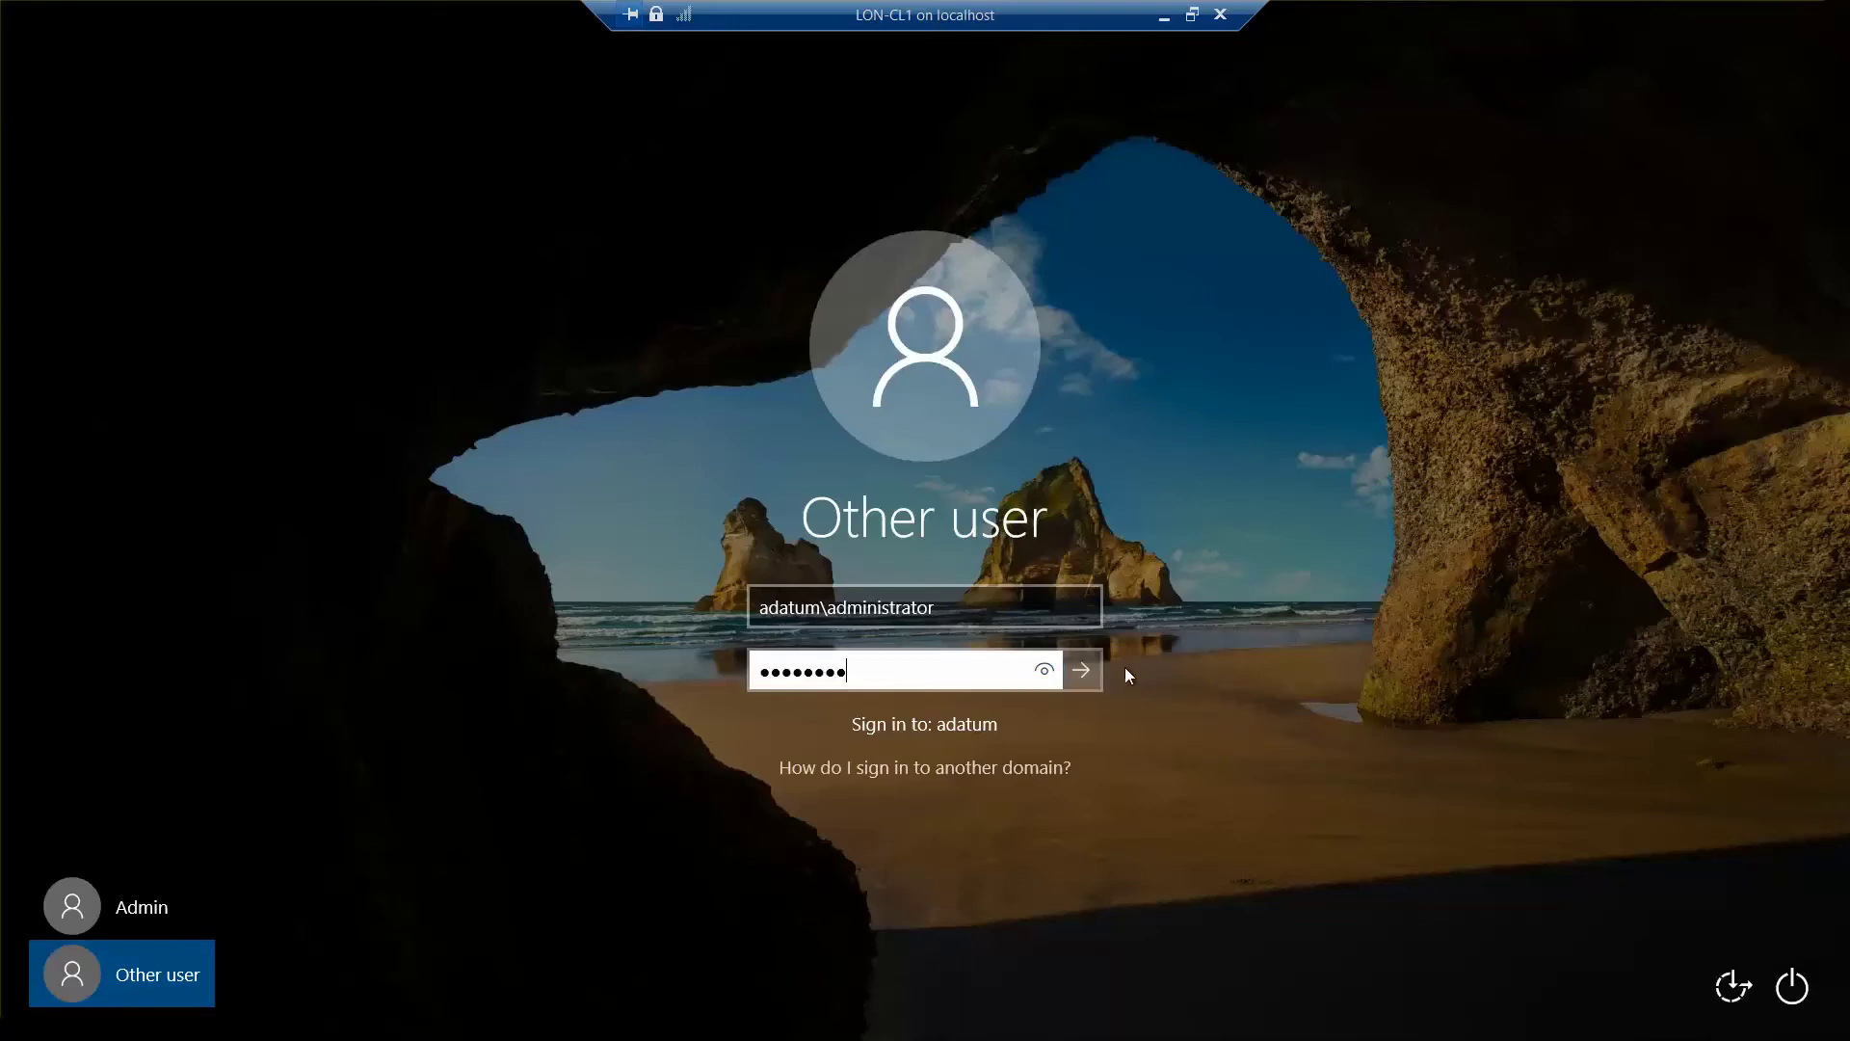
pyautogui.click(1089, 667)
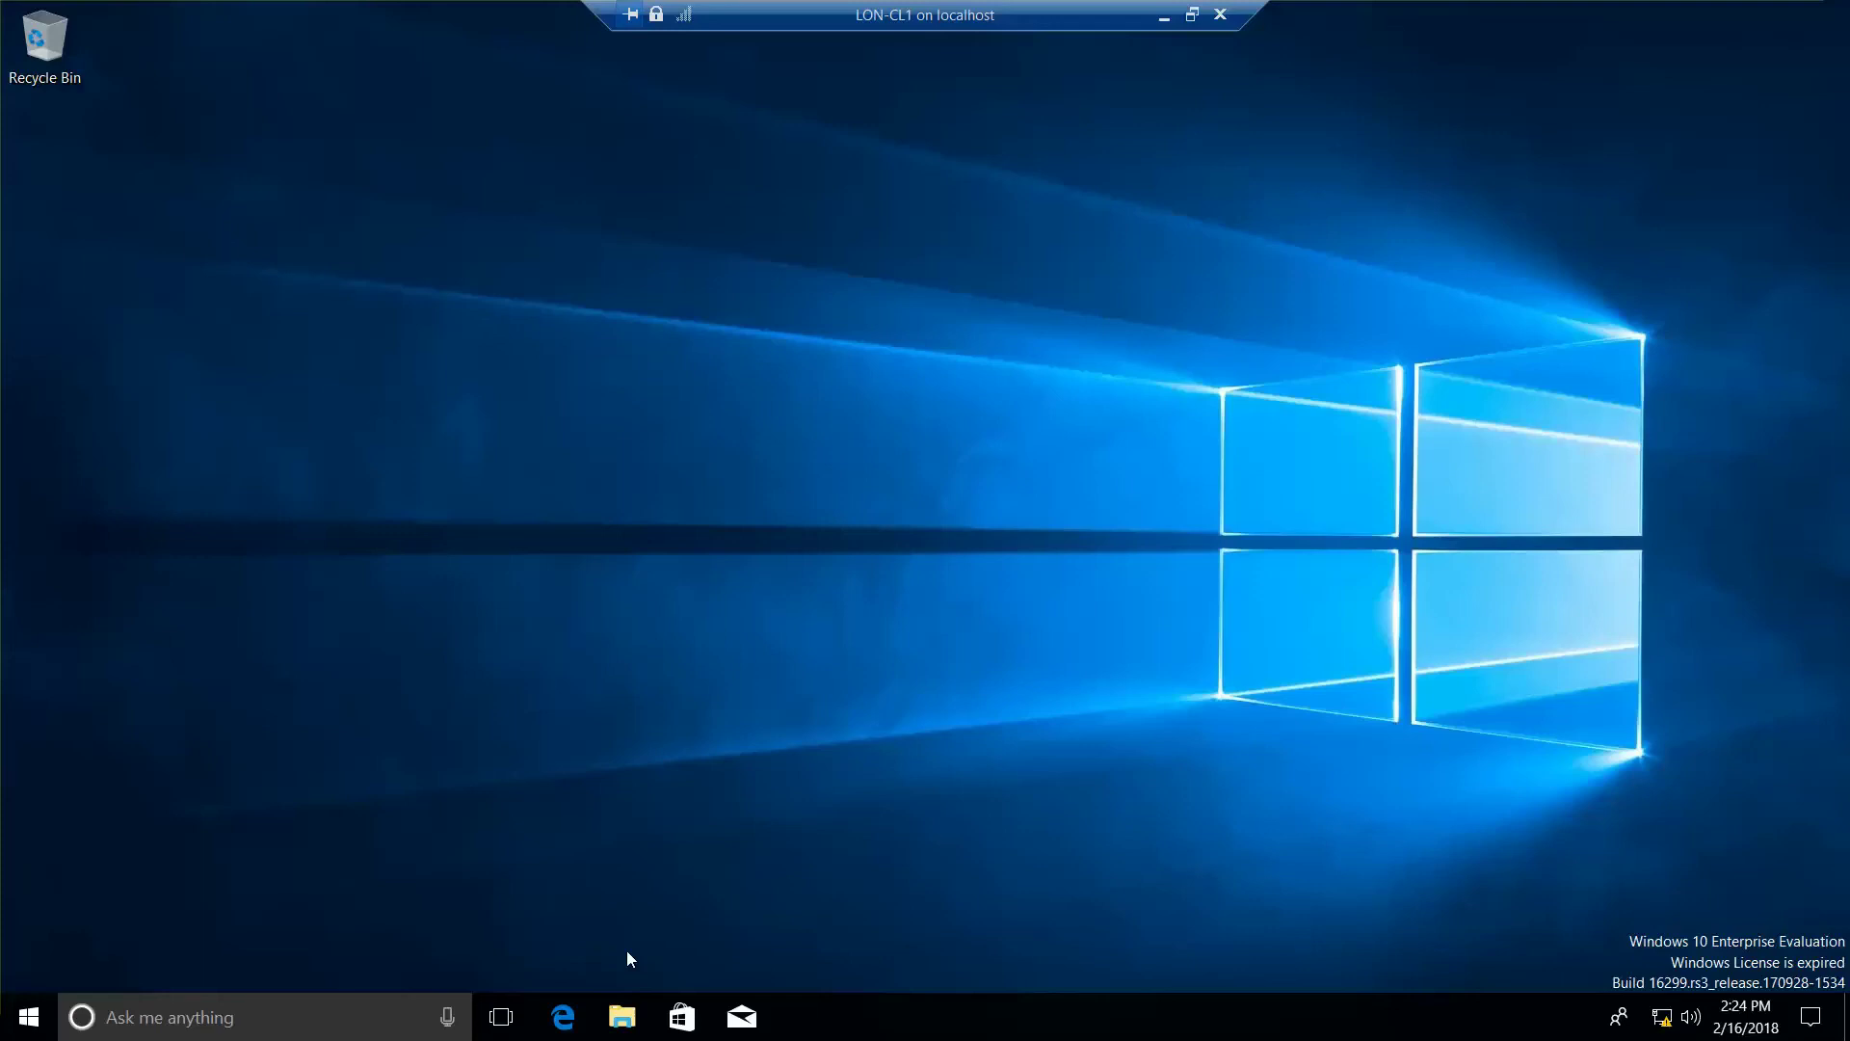
# - Browse File Explorer to Local Disk (C:) and add a new folder named Data there
pyautogui.click(624, 1019)
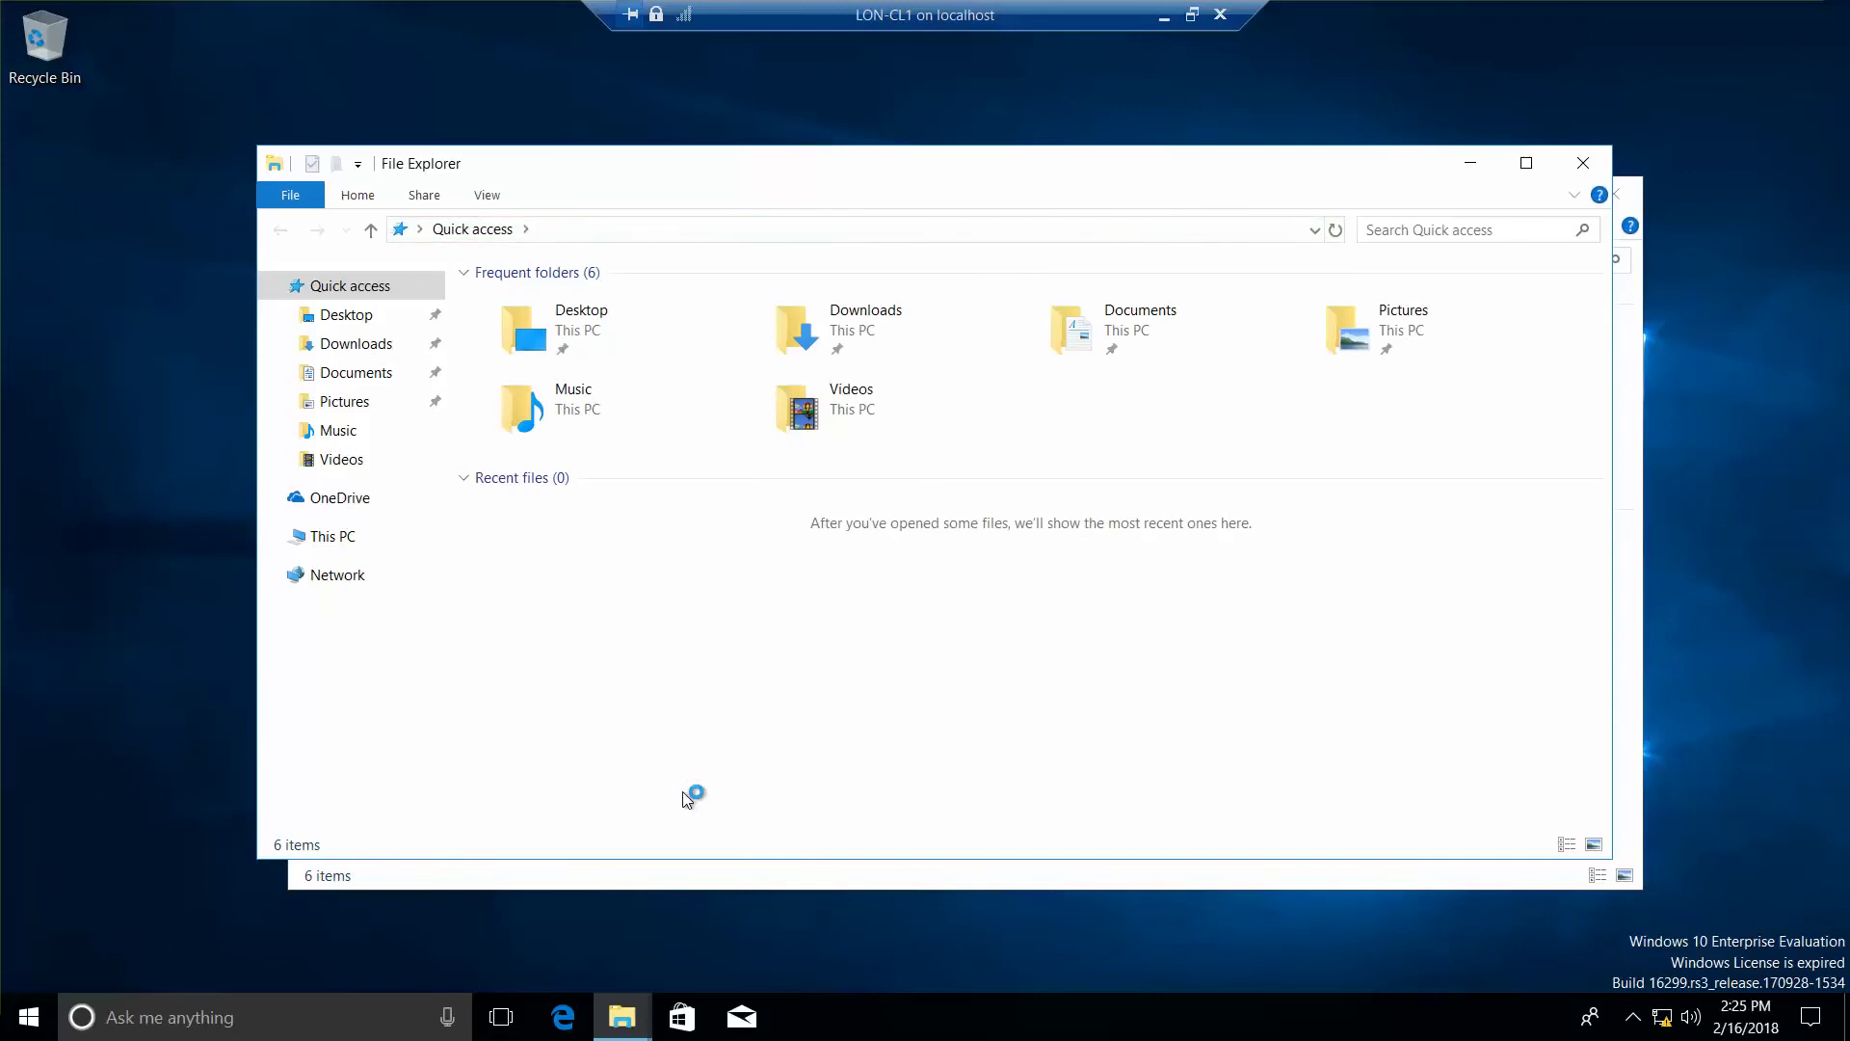
pyautogui.click(336, 545)
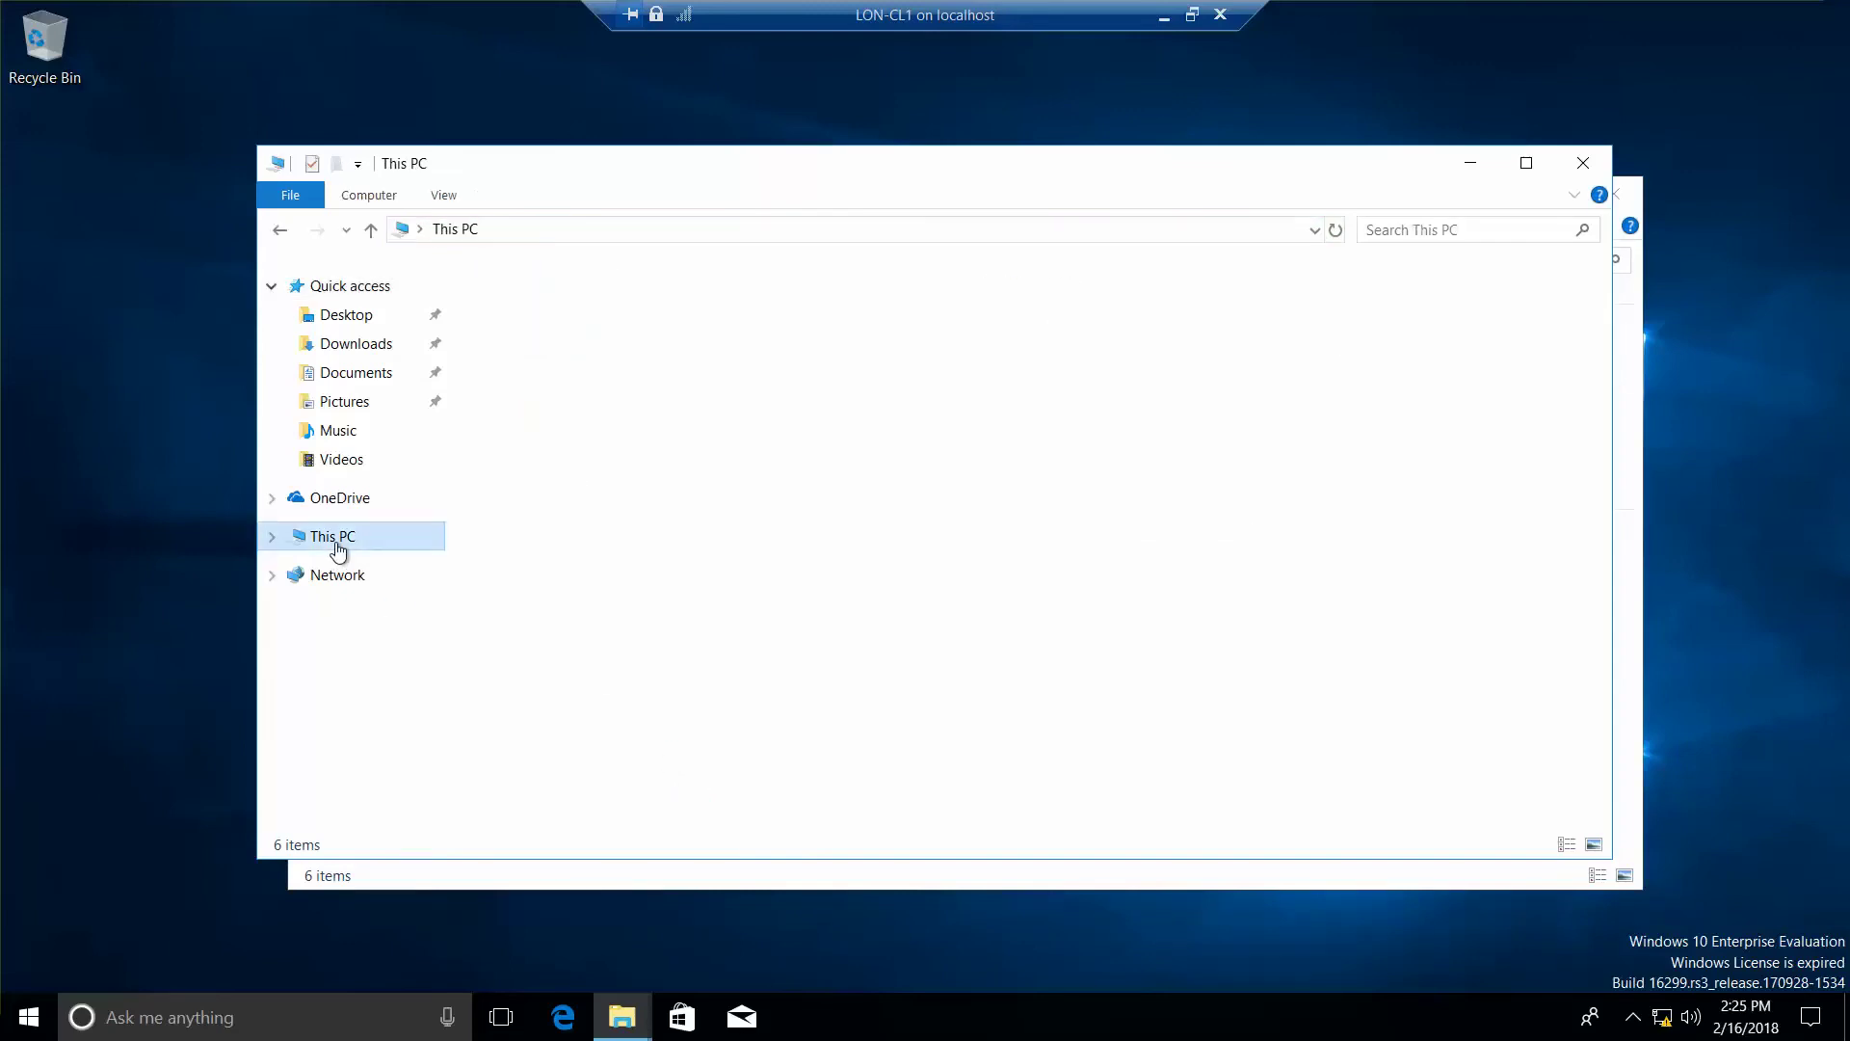
pyautogui.doubleClick(952, 579)
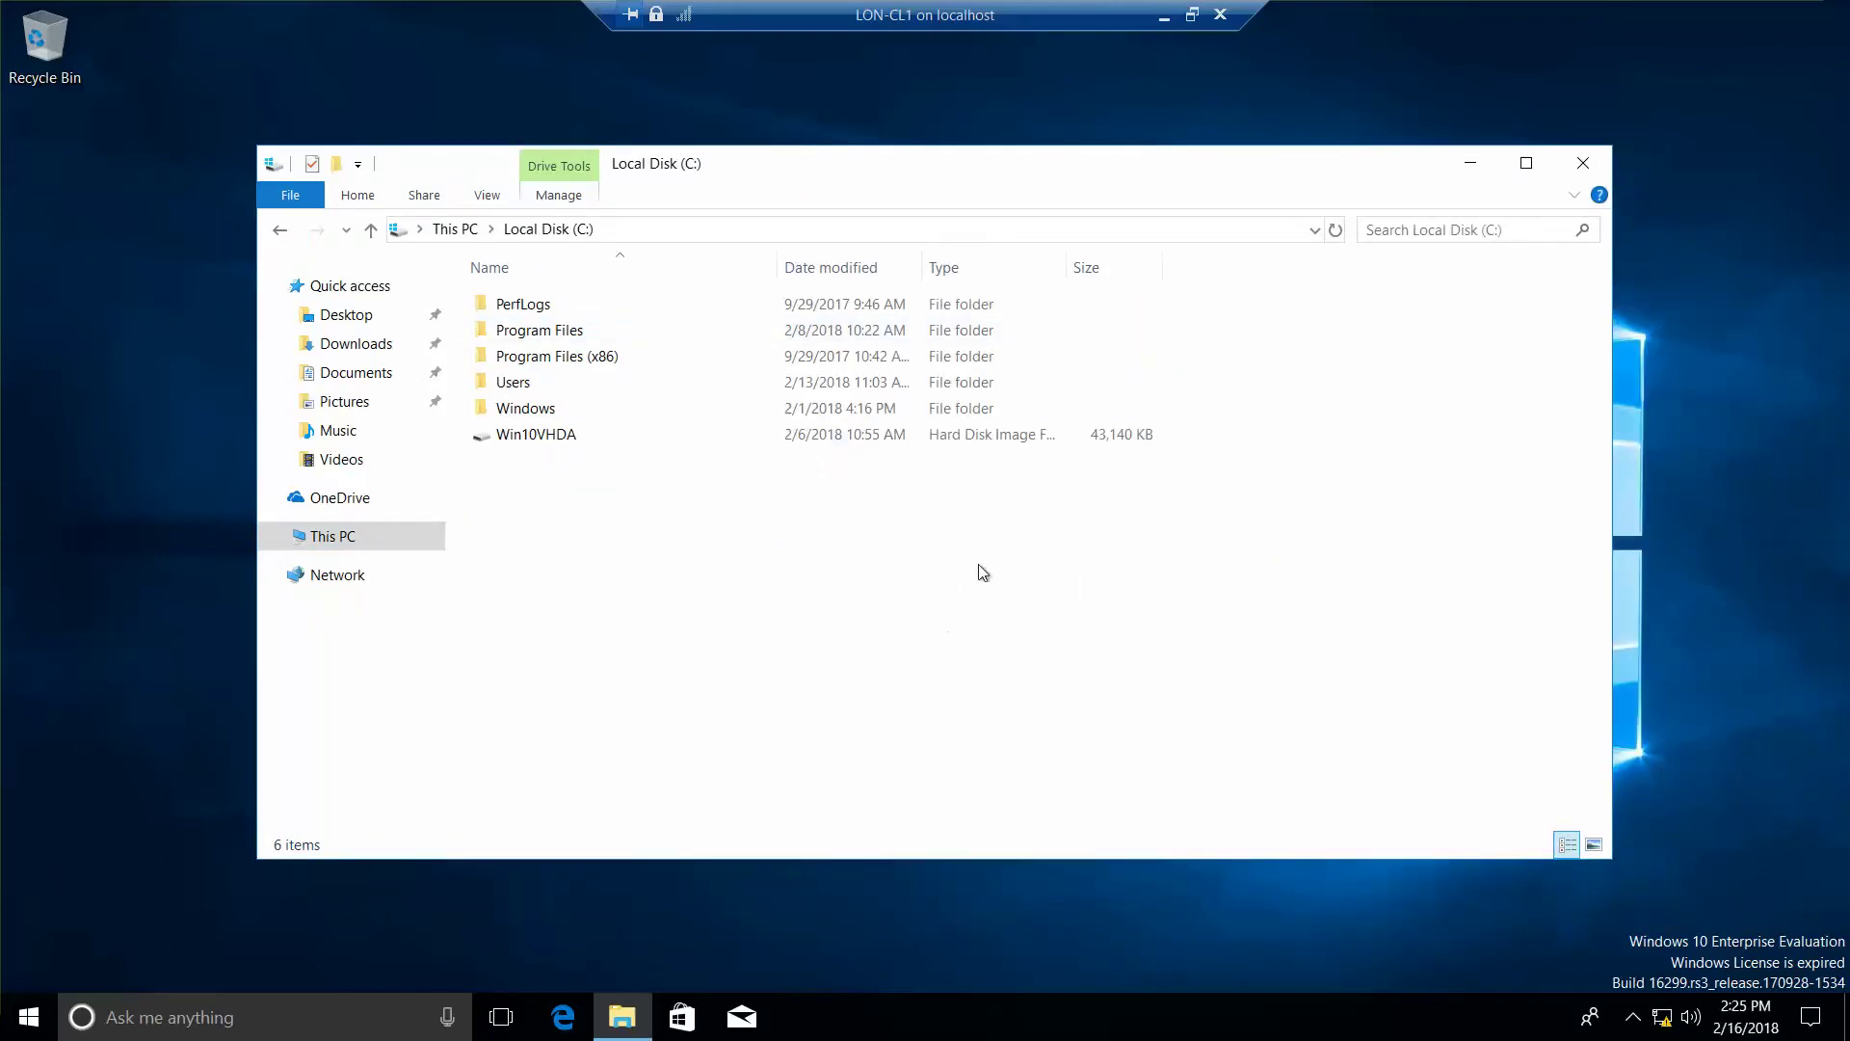
pyautogui.doubleClick(864, 441)
pyautogui.rightClick(864, 441)
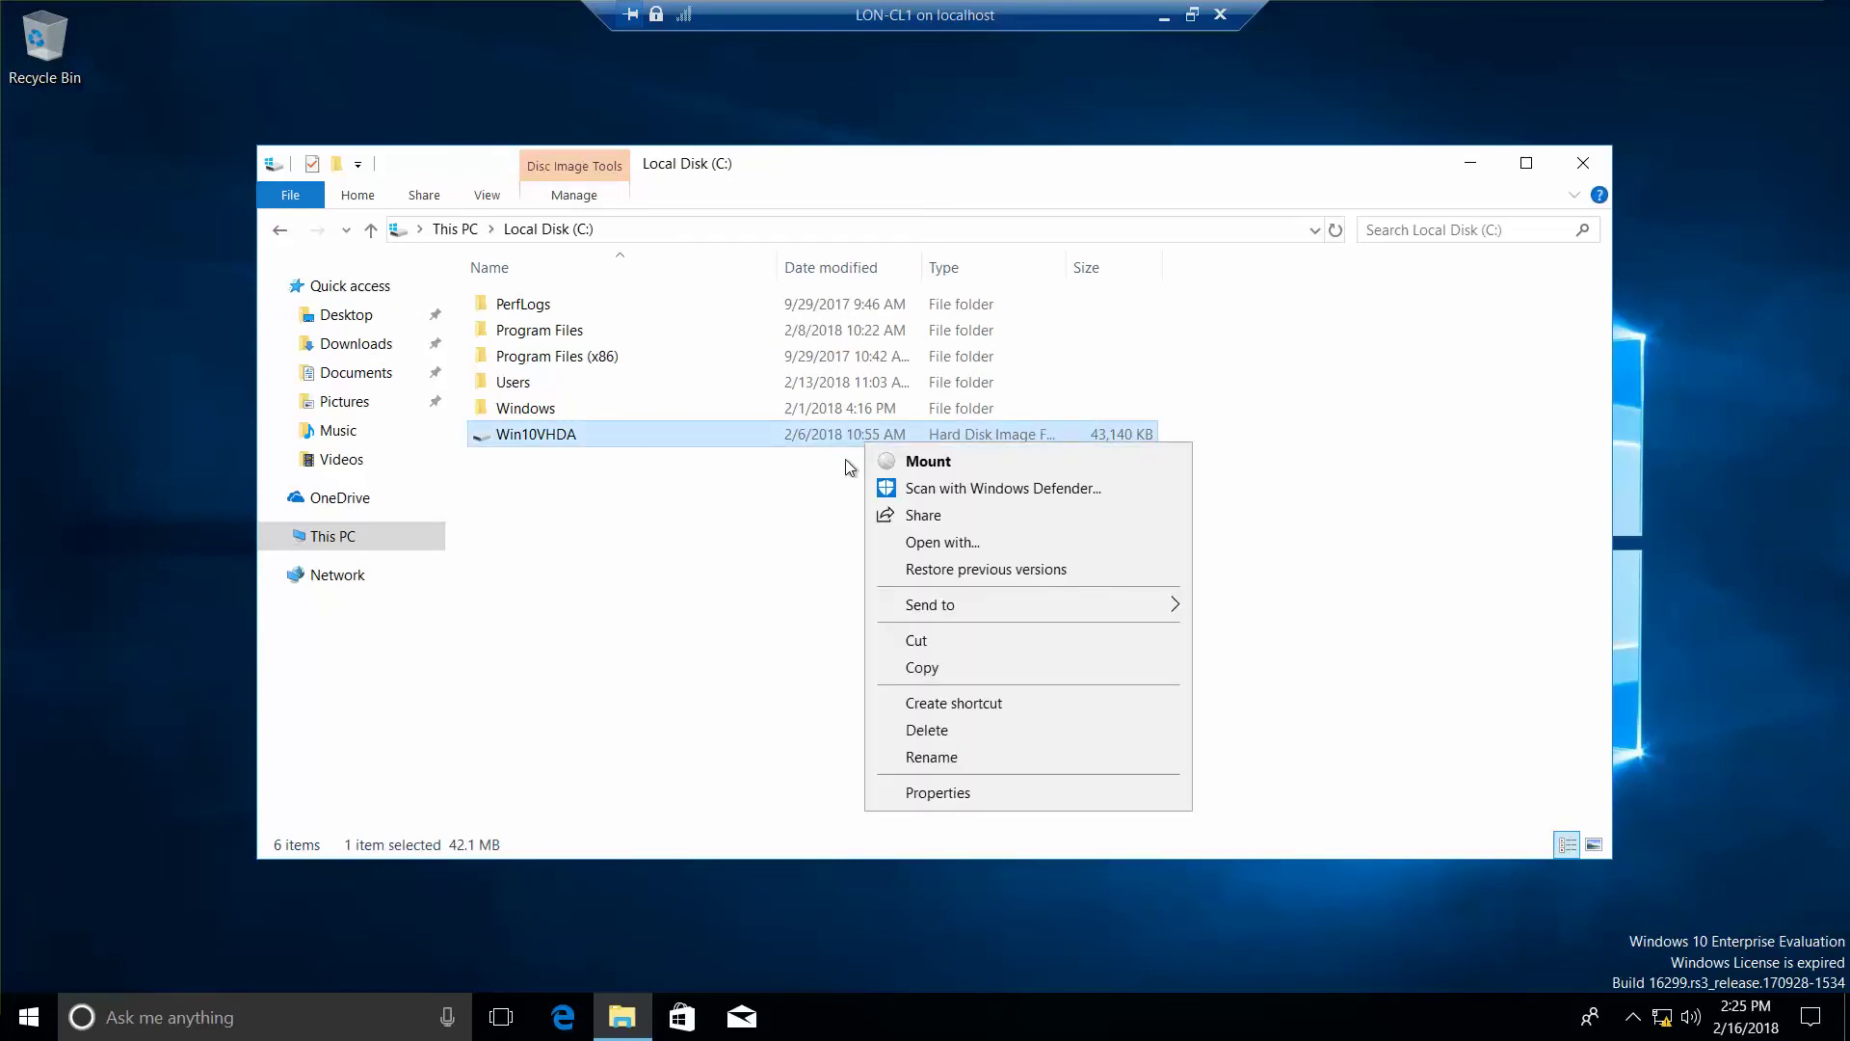
pyautogui.click(761, 564)
pyautogui.rightClick(761, 564)
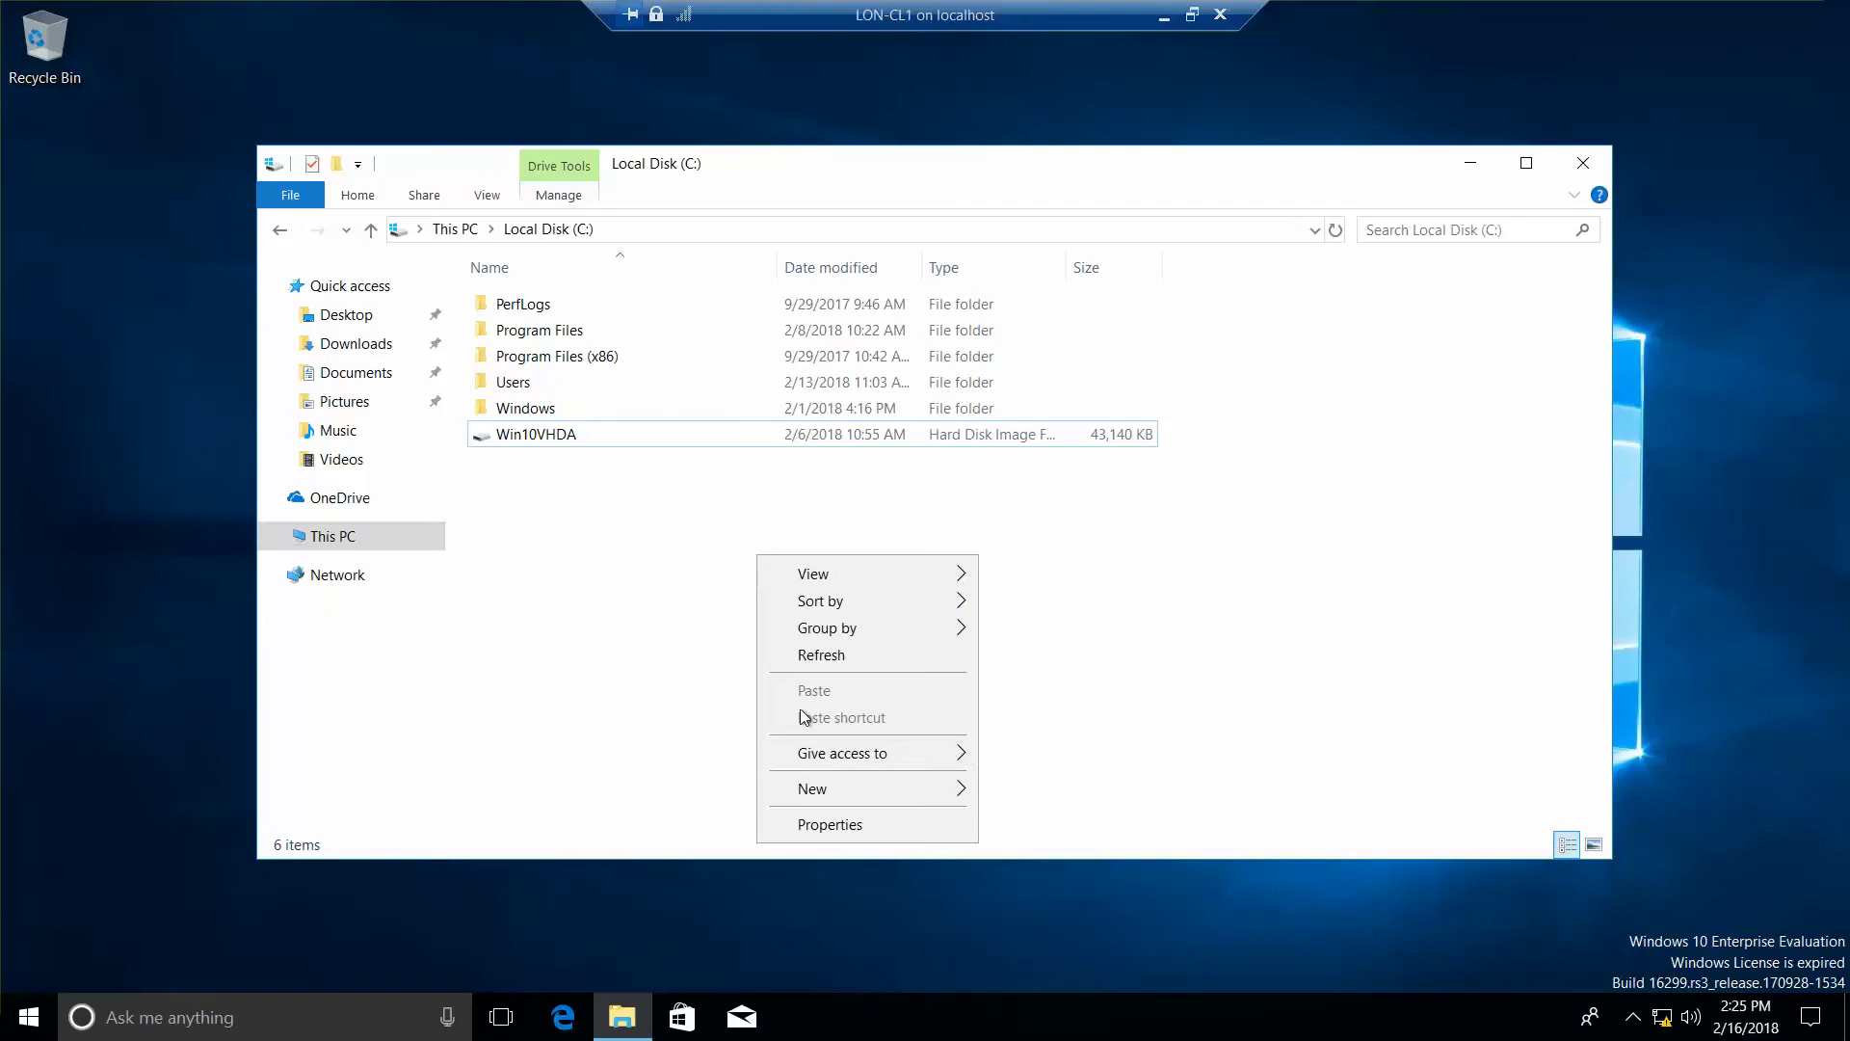
pyautogui.moveTo(861, 788)
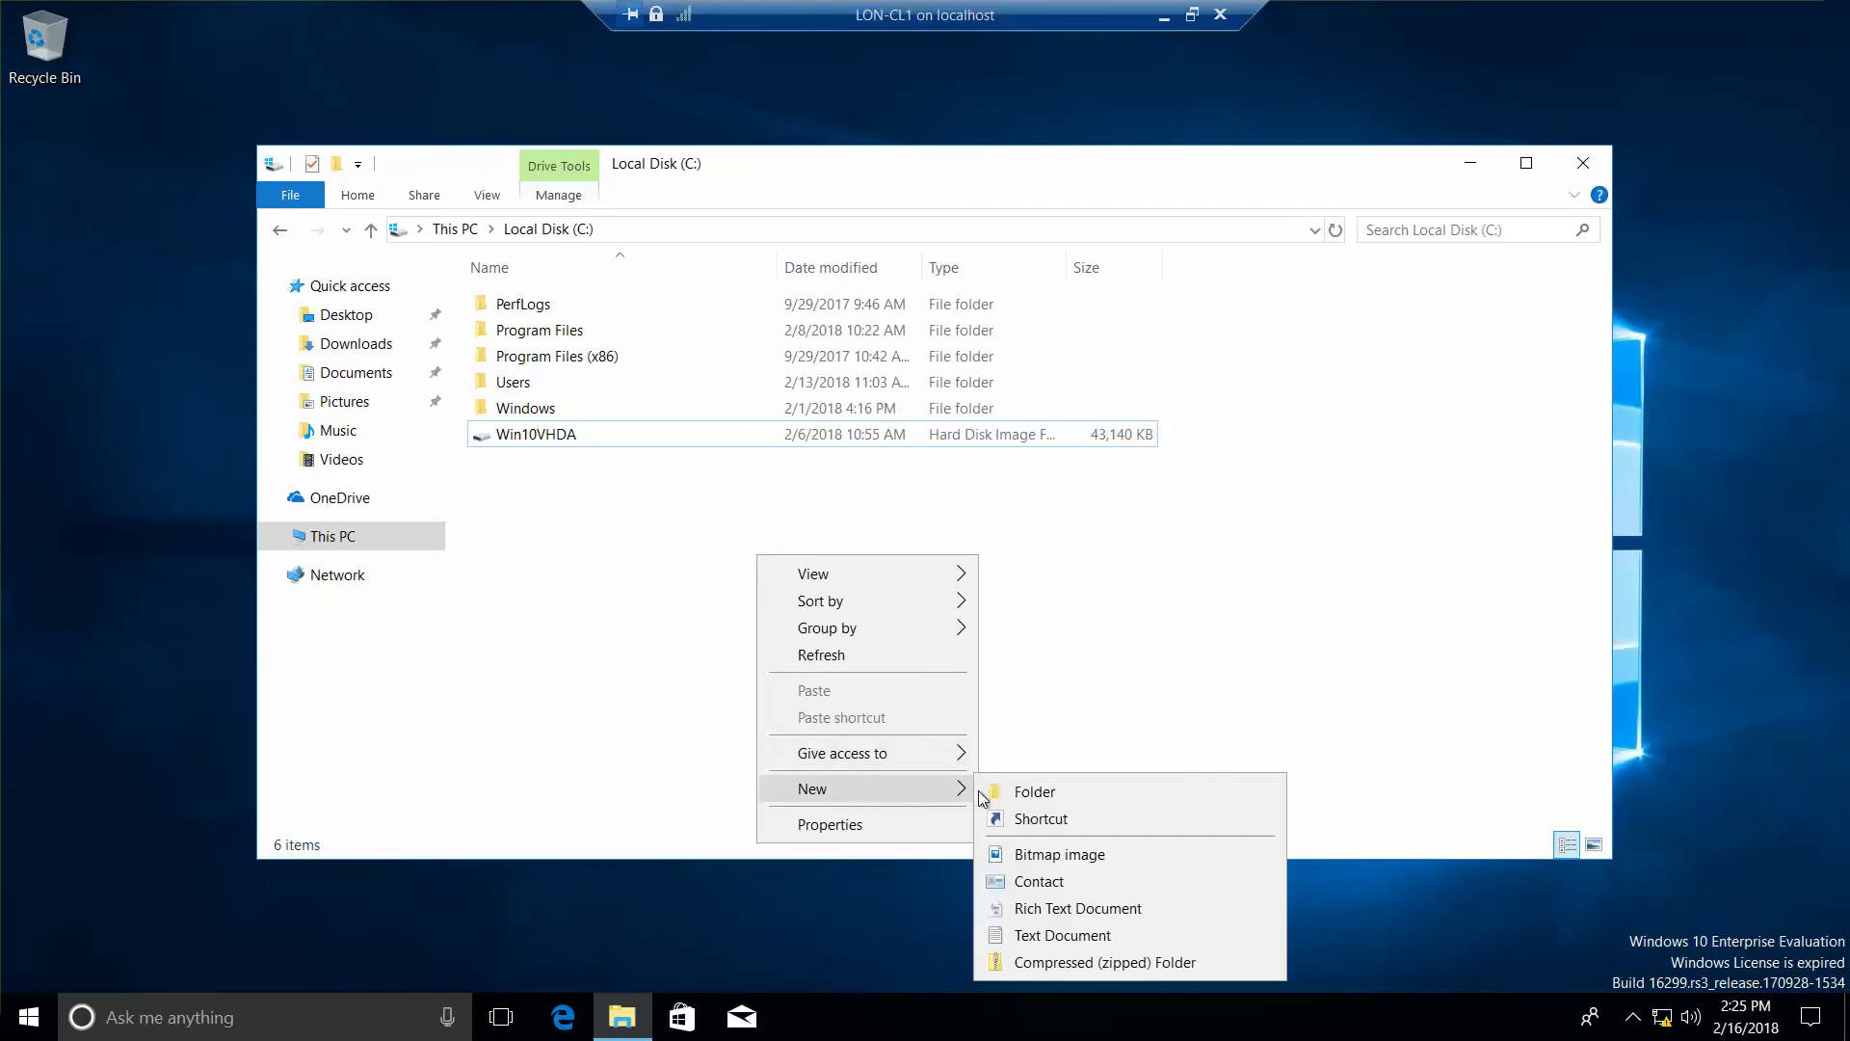
pyautogui.click(1052, 795)
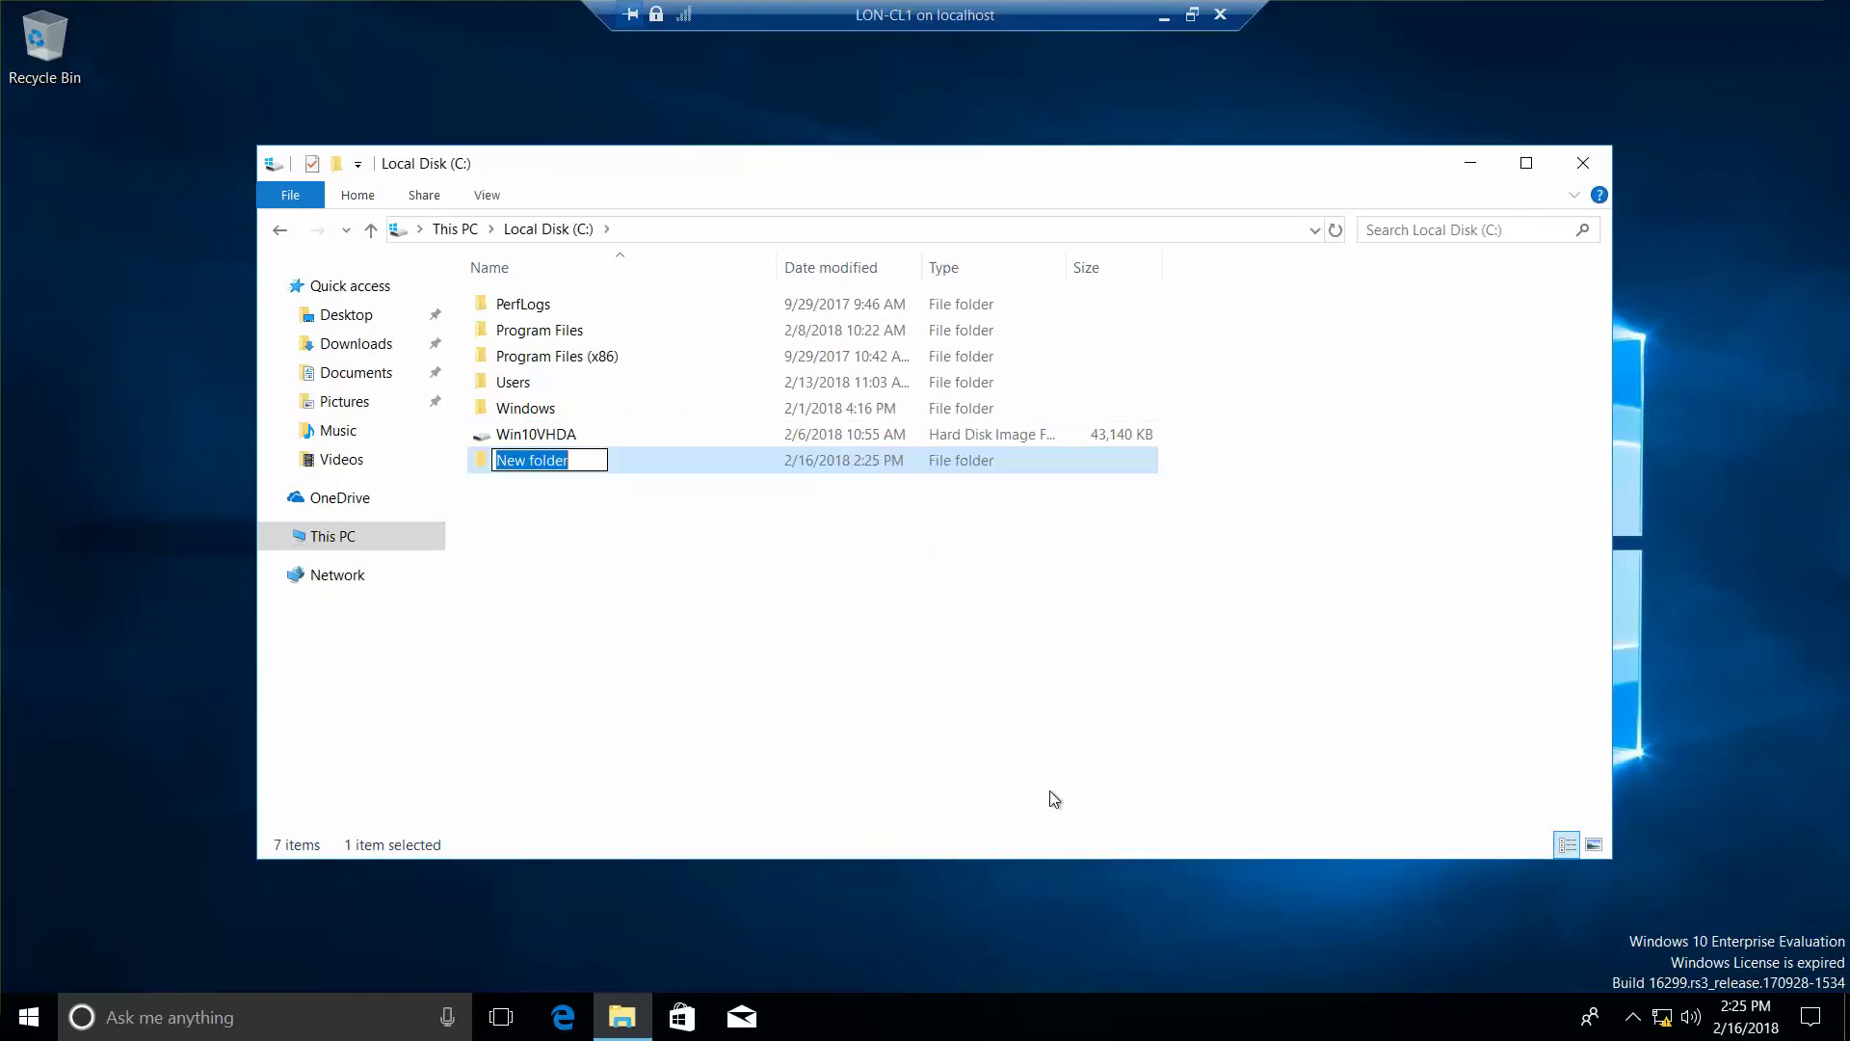
pyautogui.write('Data')
pyautogui.press('Return')
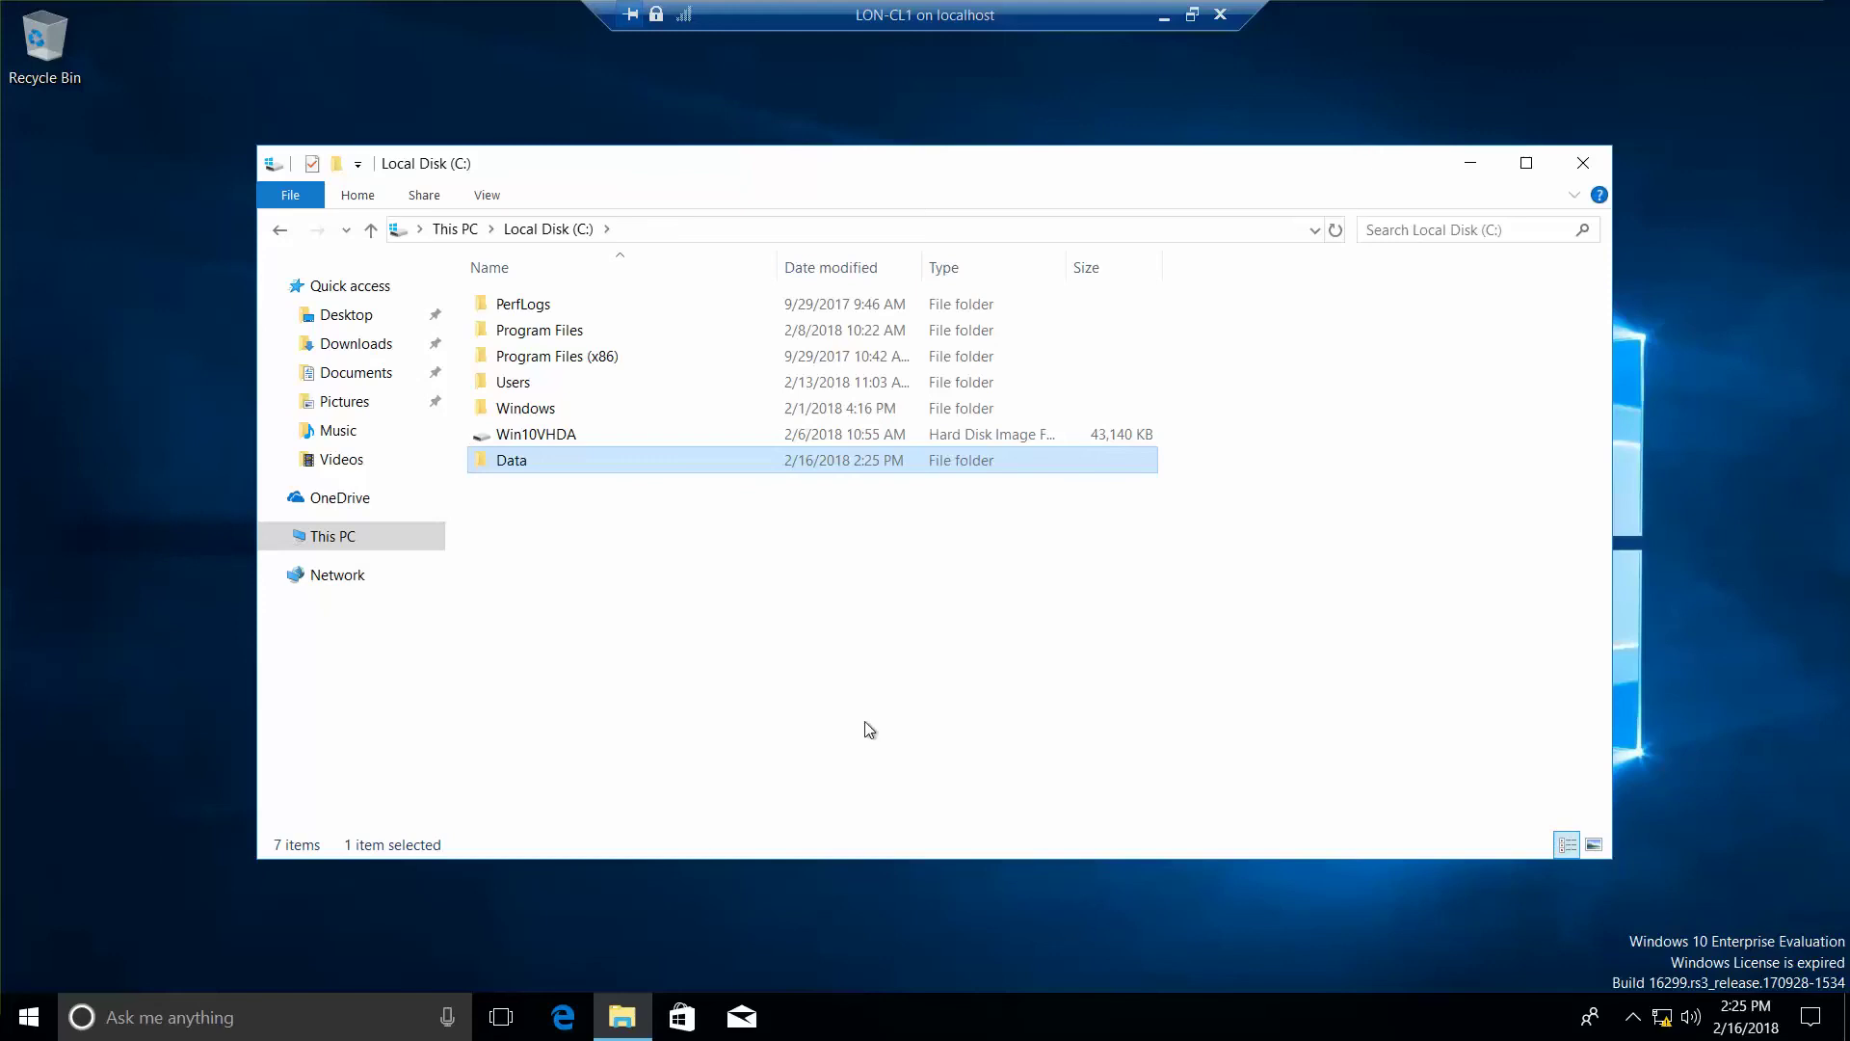
# - Turn on Share this folder for Data in its Advanced Sharing settings
pyautogui.rightClick(519, 462)
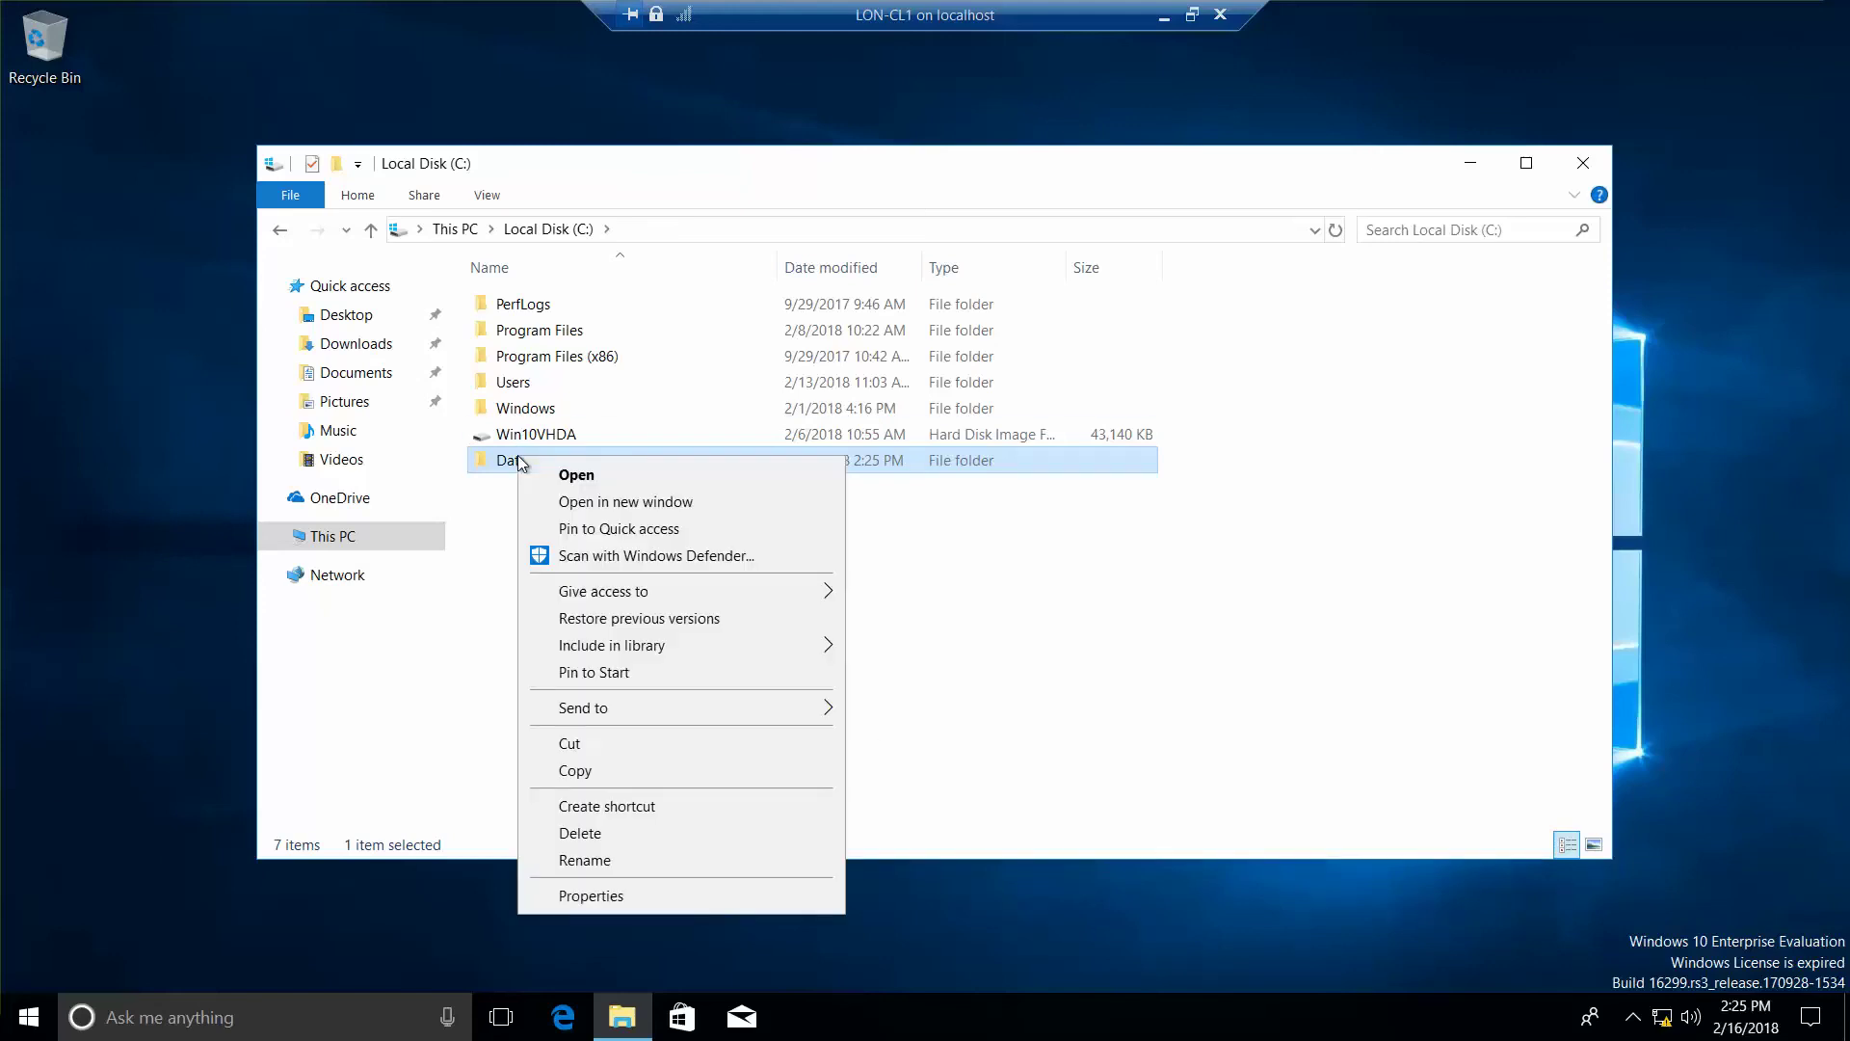
pyautogui.click(692, 900)
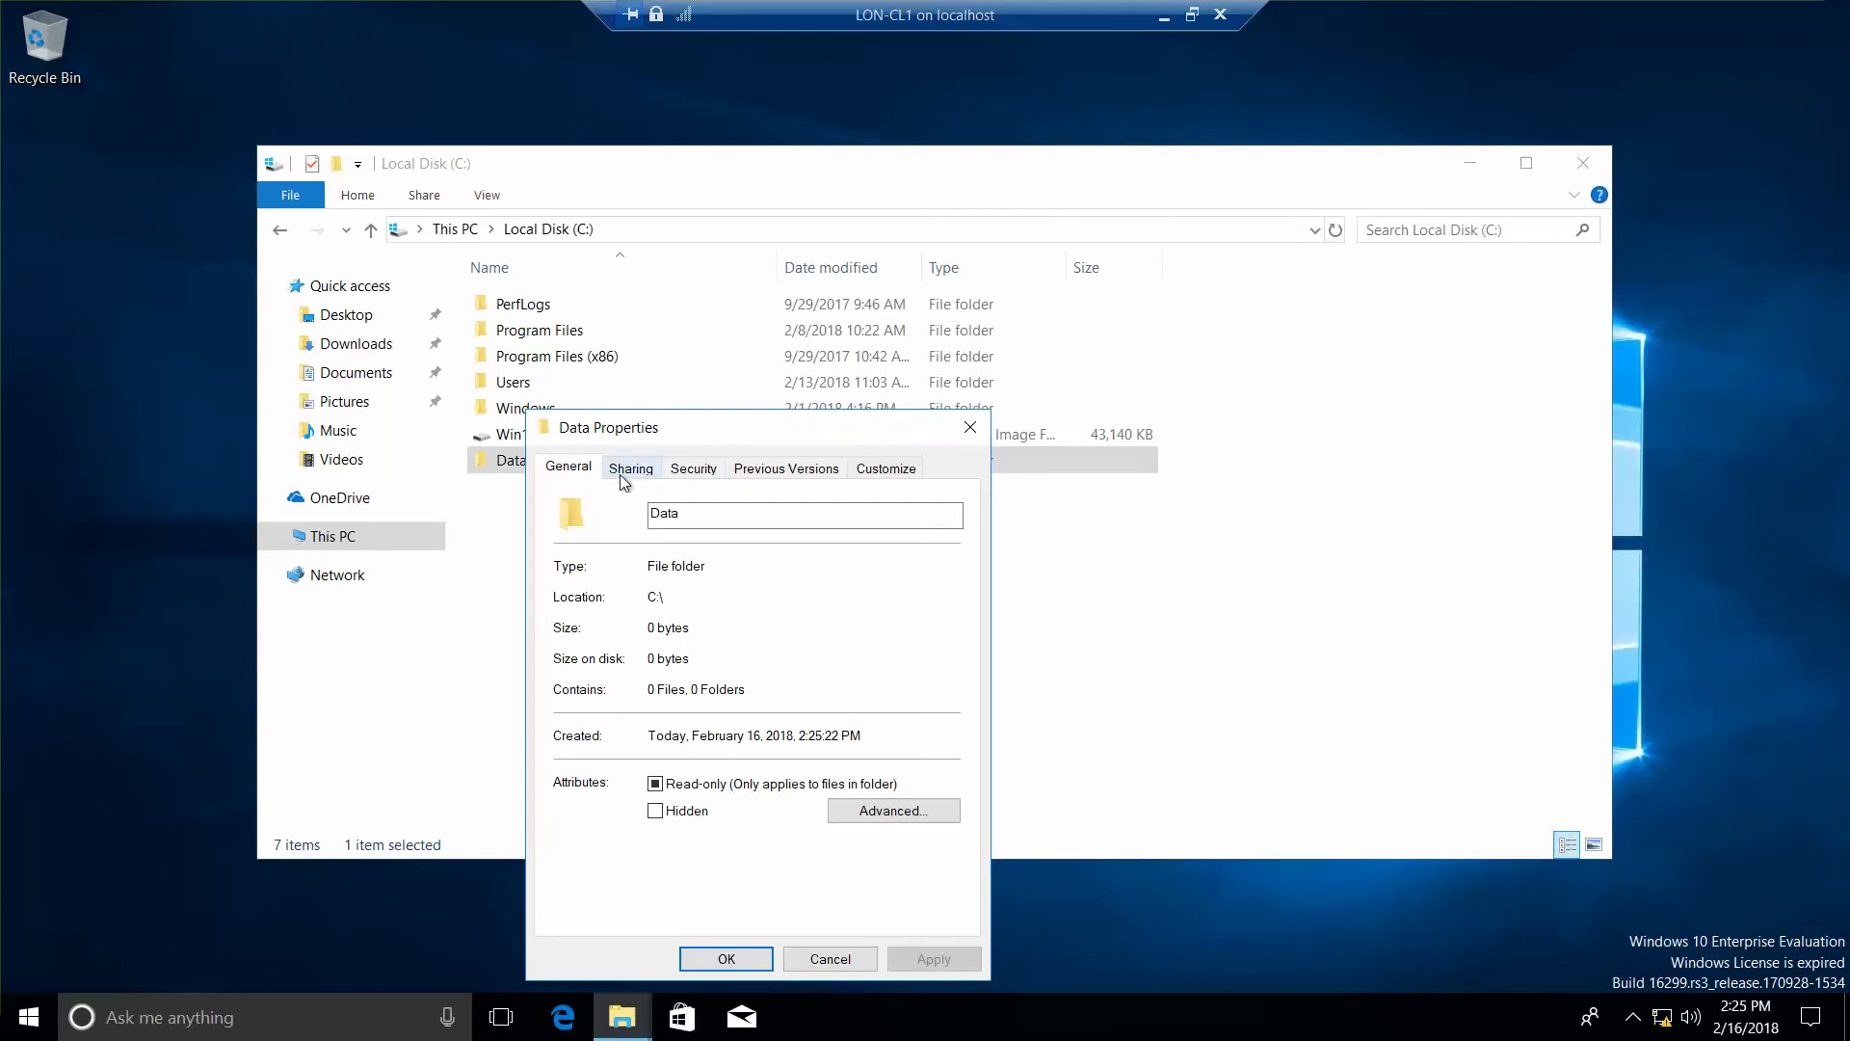
pyautogui.click(625, 476)
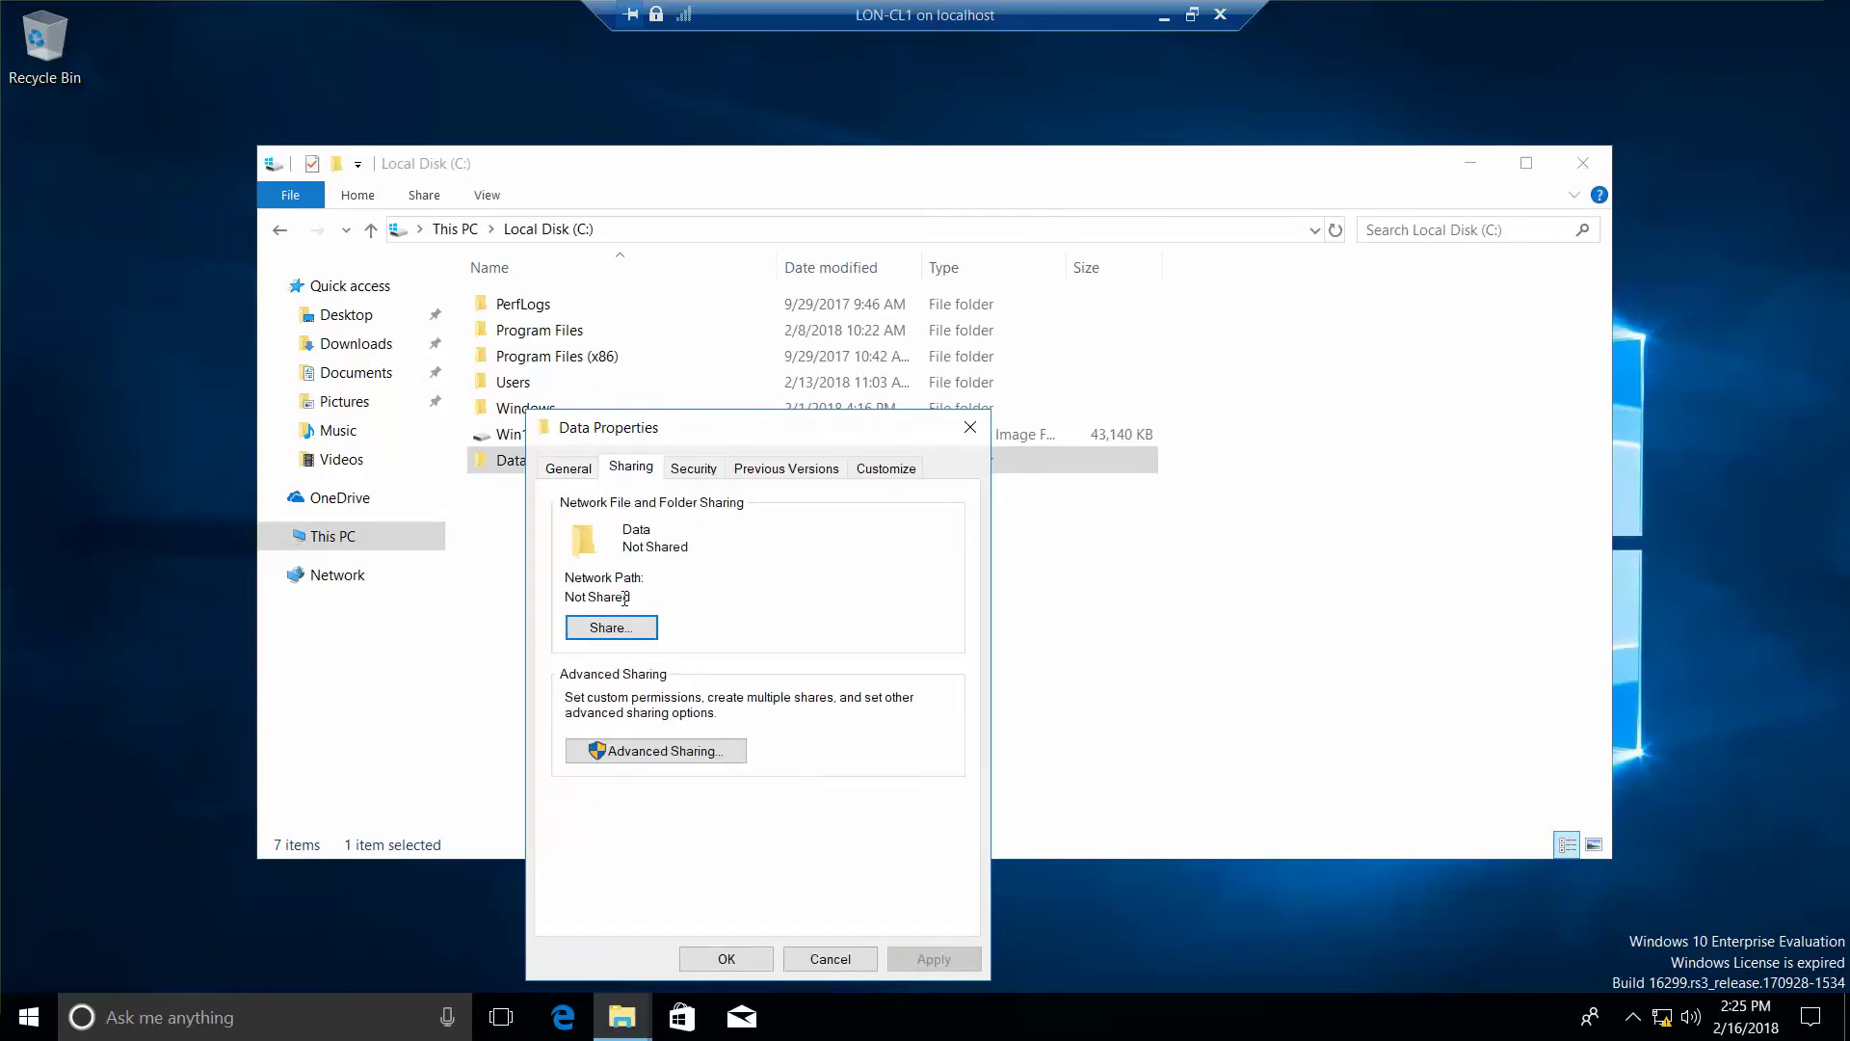
pyautogui.click(648, 750)
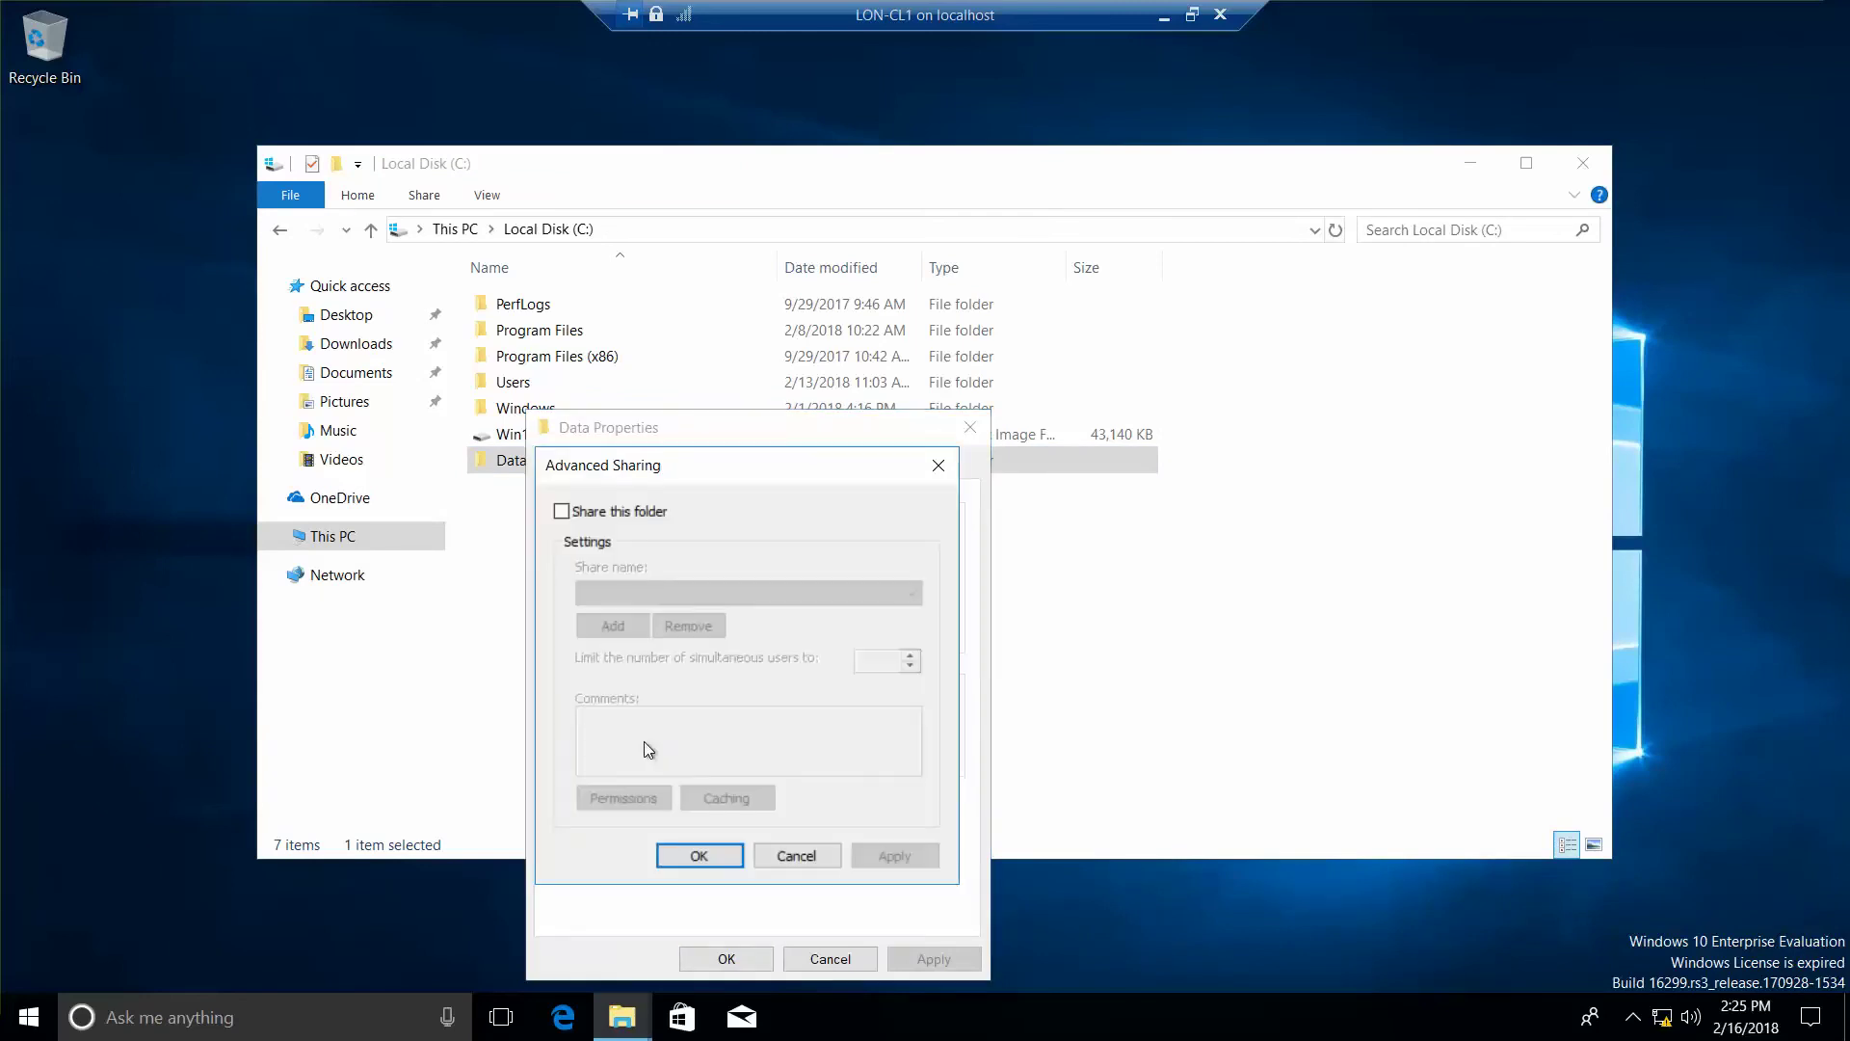
pyautogui.click(562, 511)
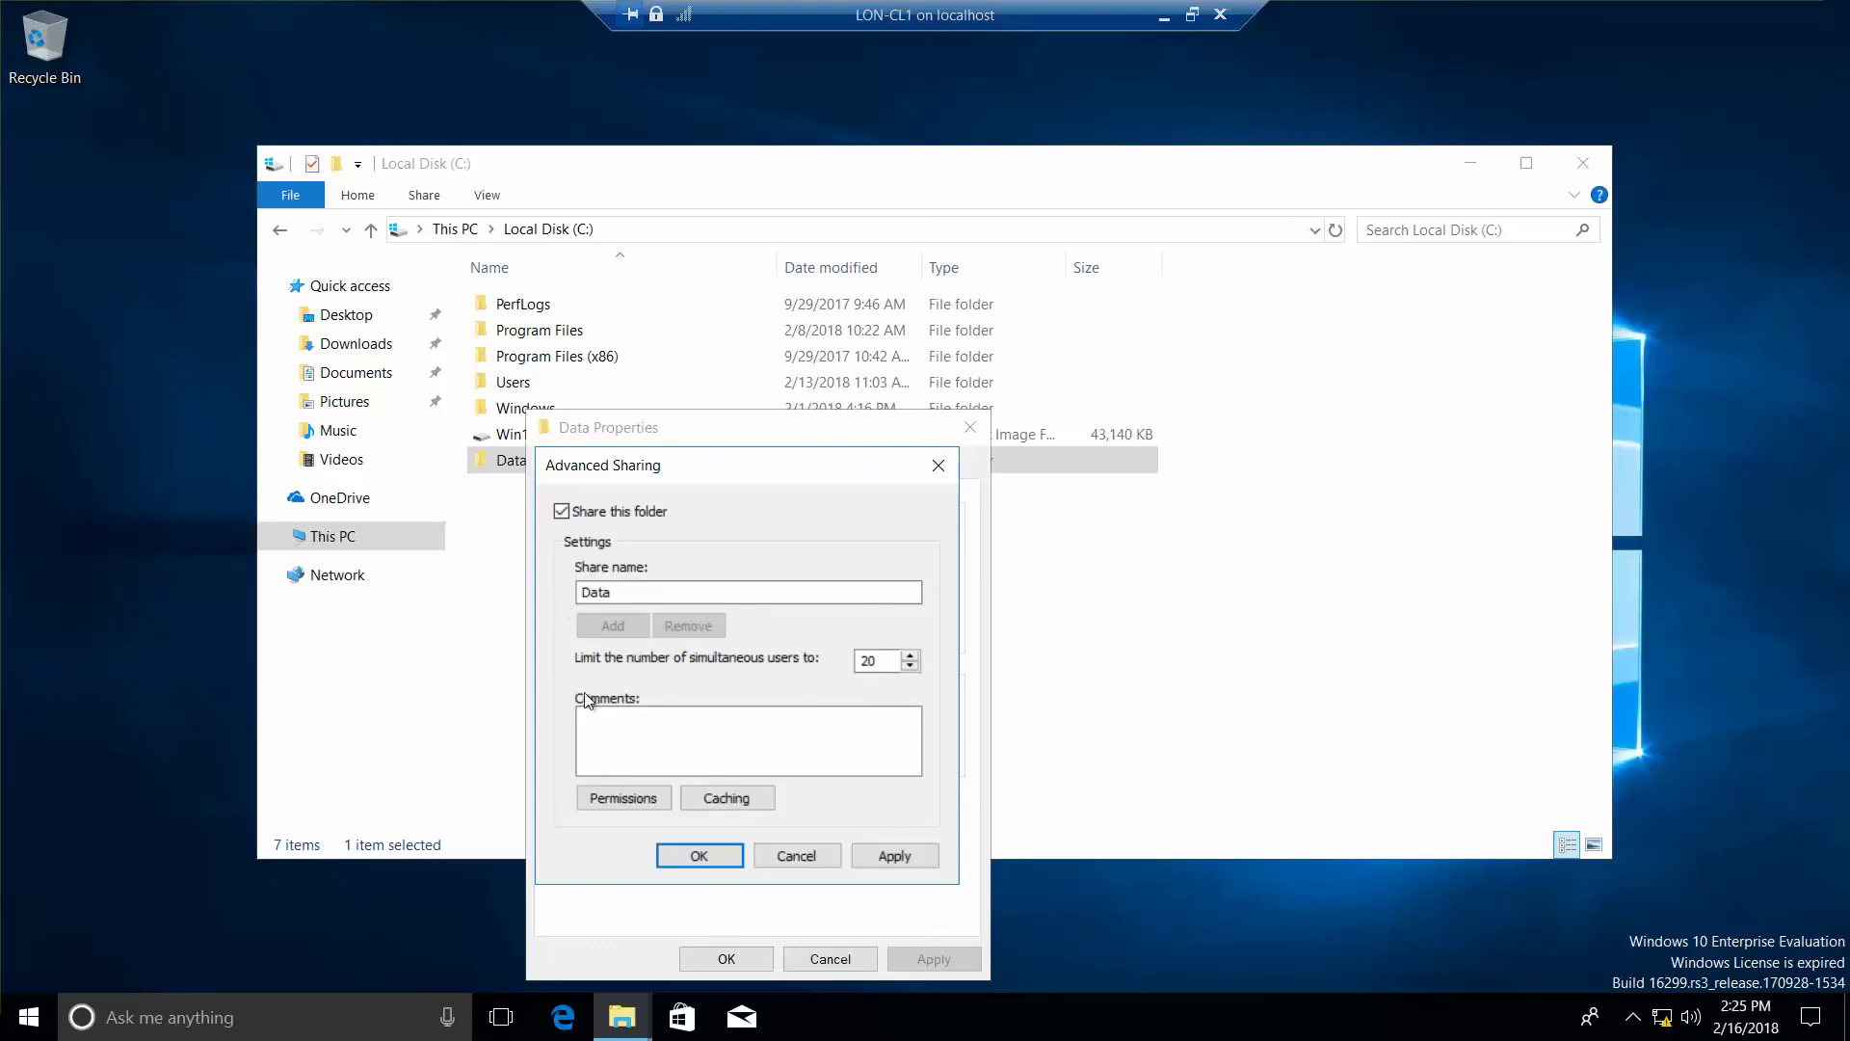
# - Allow Everyone Full Control share permission on Data and confirm all sharing dialogs
pyautogui.click(615, 796)
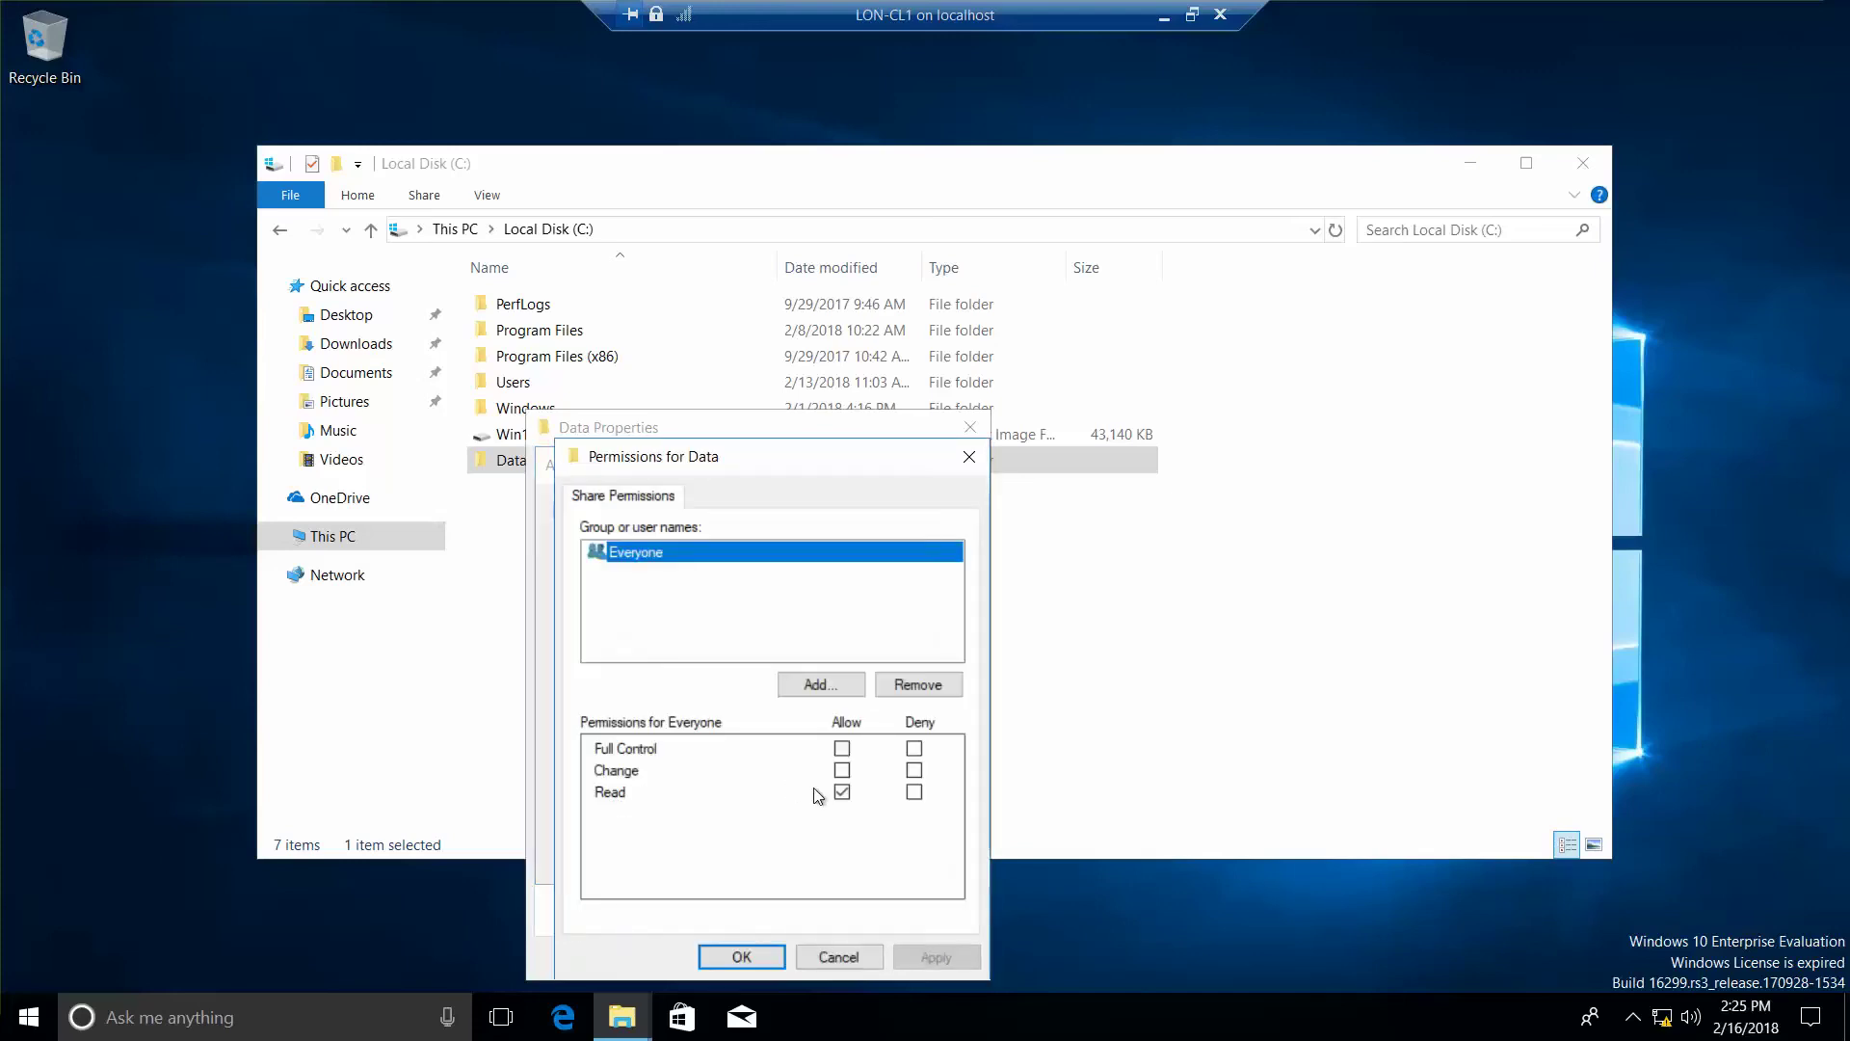
pyautogui.click(842, 748)
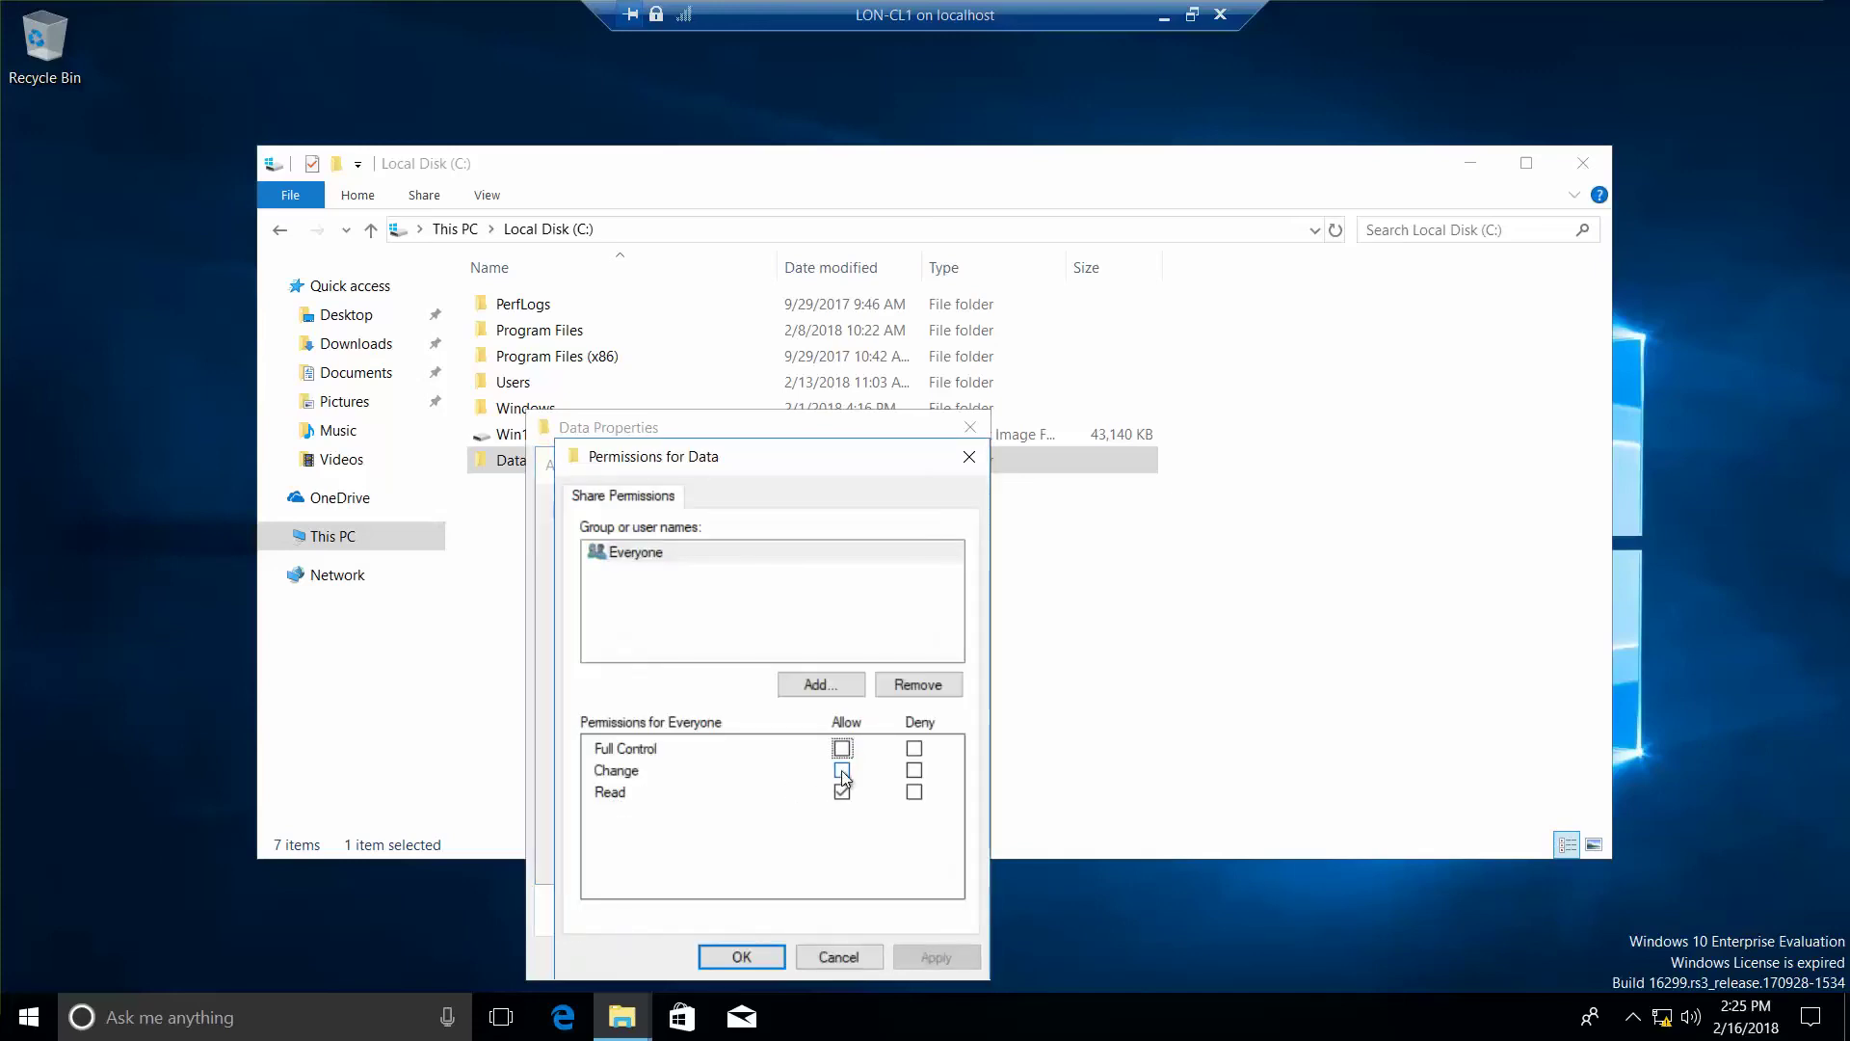
pyautogui.click(842, 748)
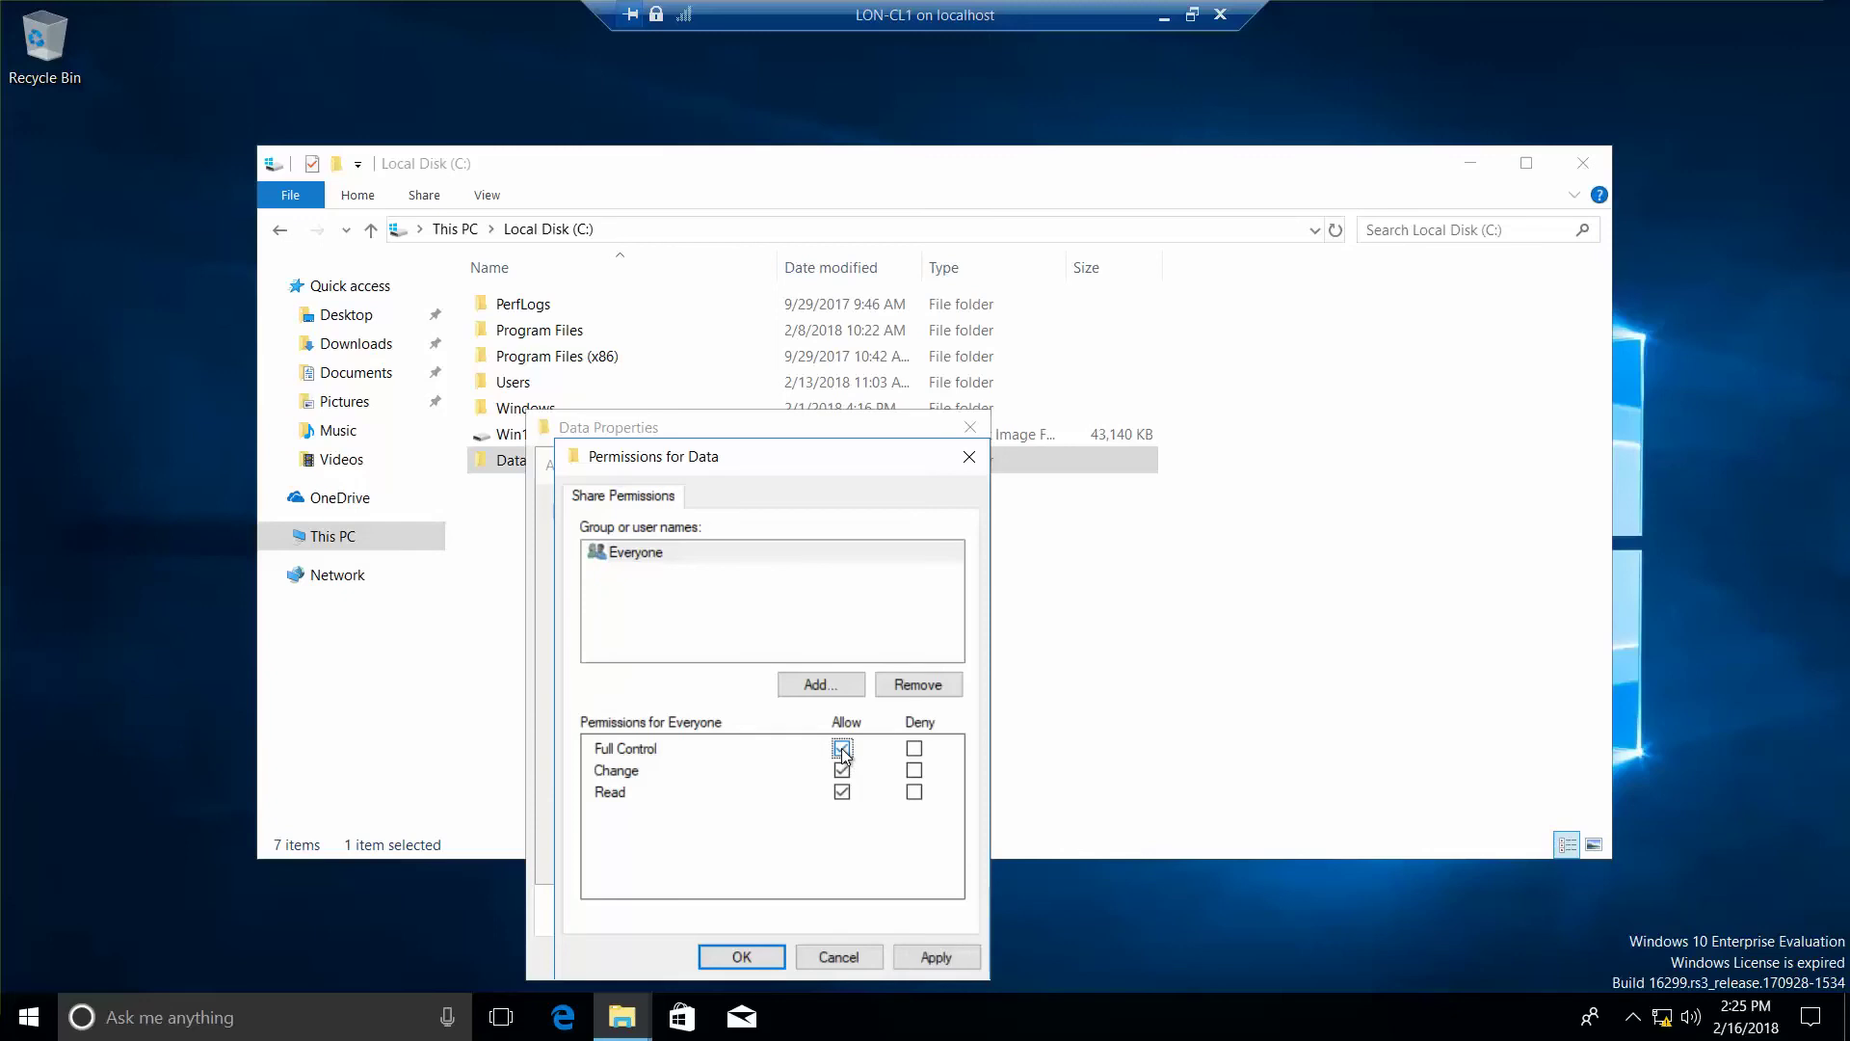
pyautogui.click(753, 956)
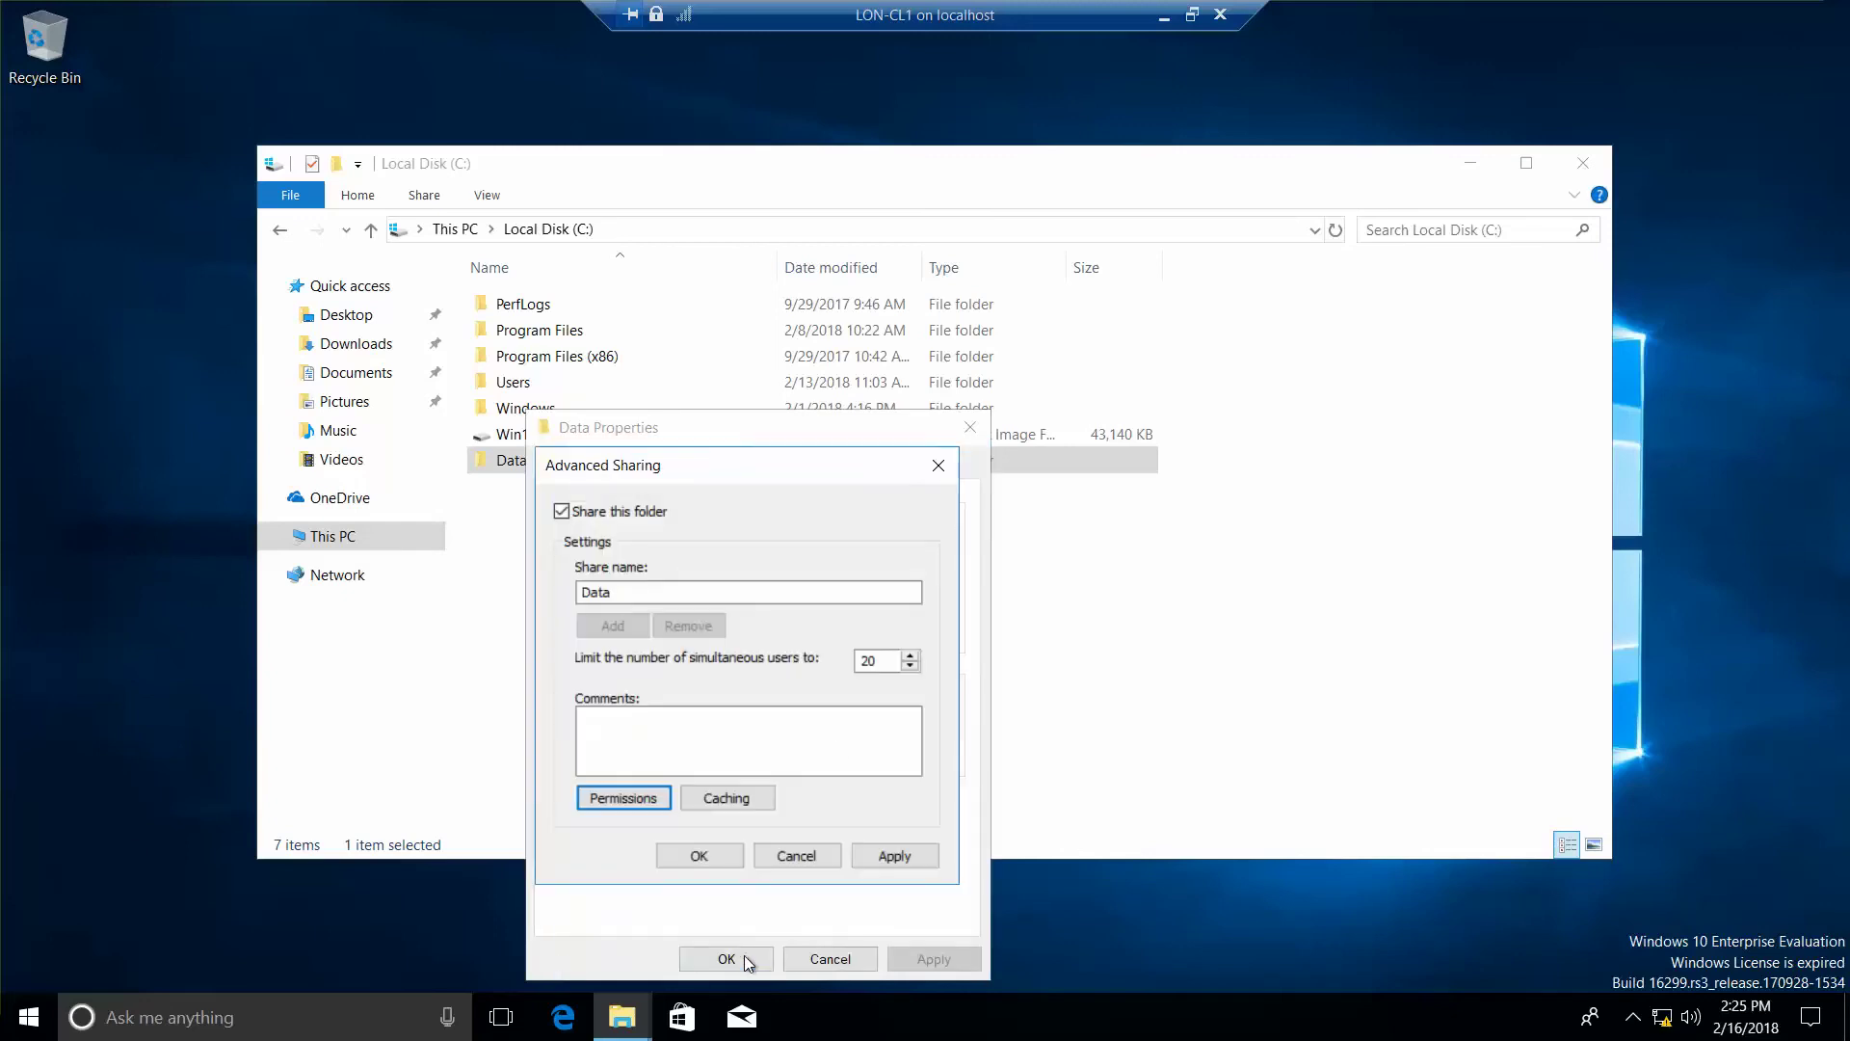
pyautogui.click(700, 855)
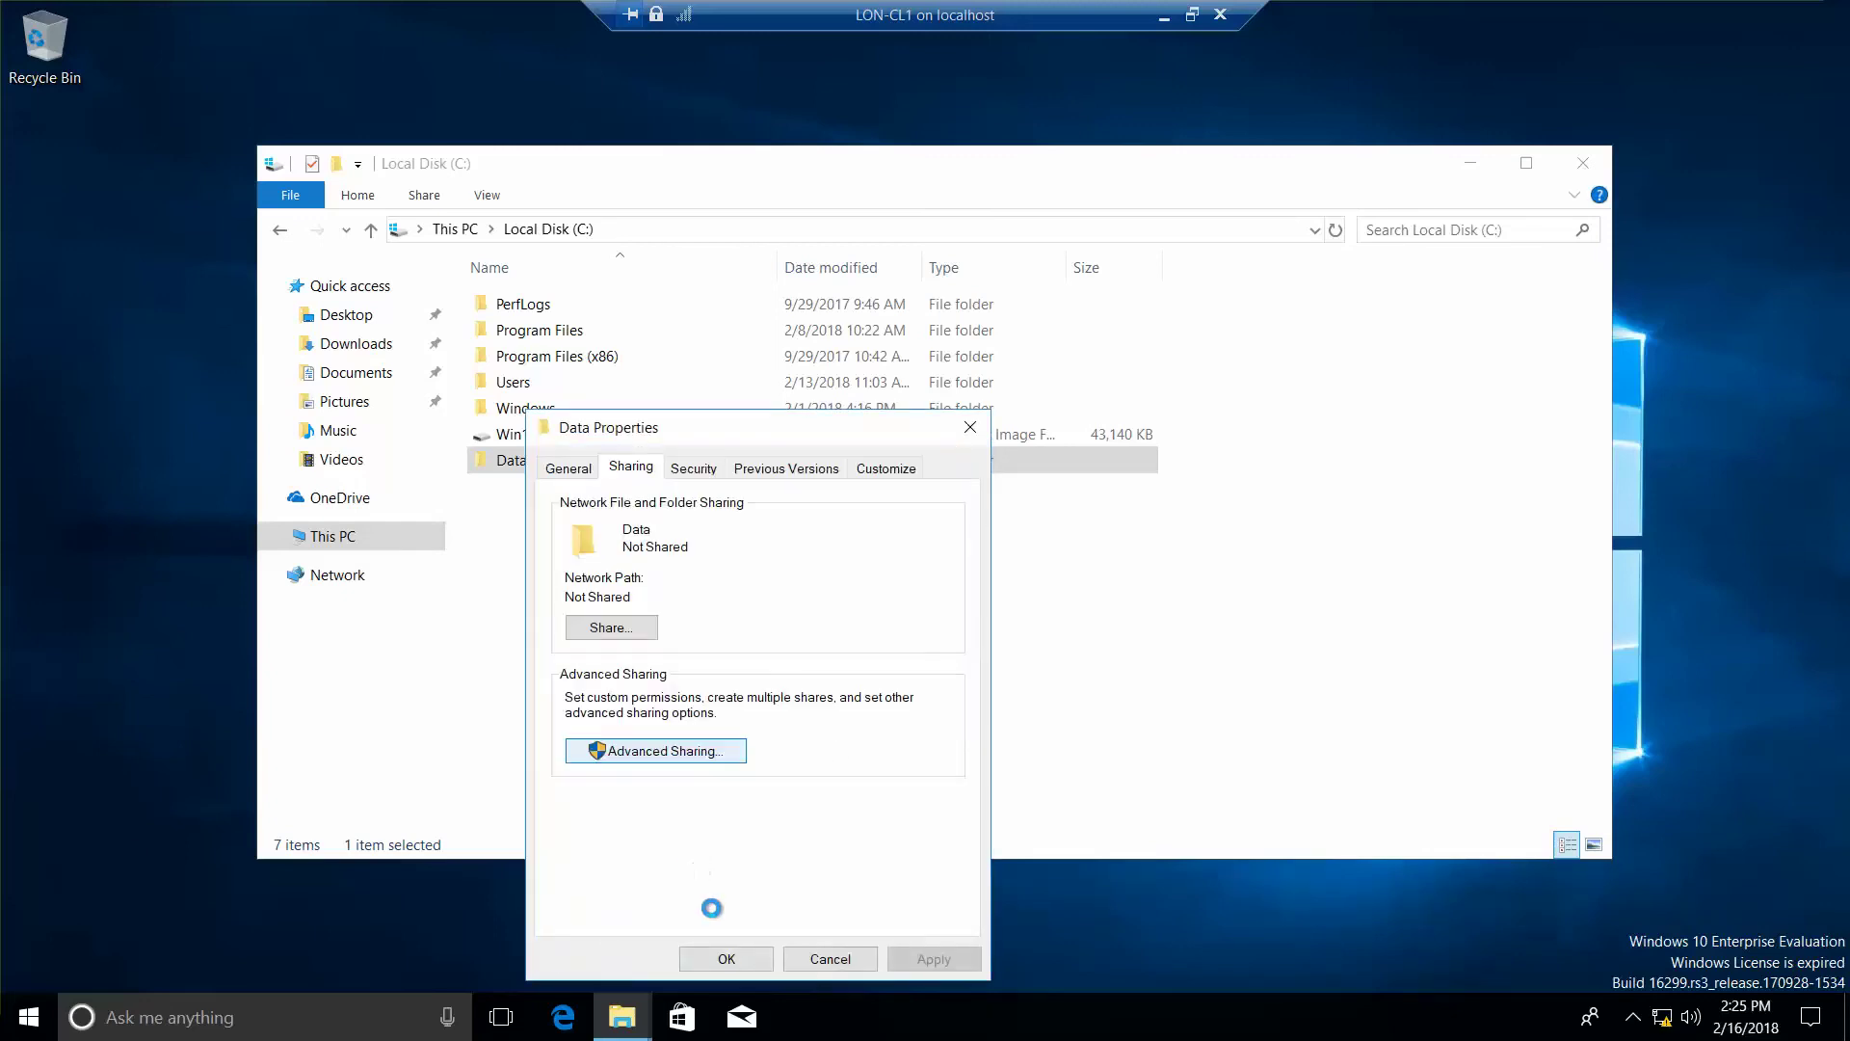
pyautogui.click(729, 959)
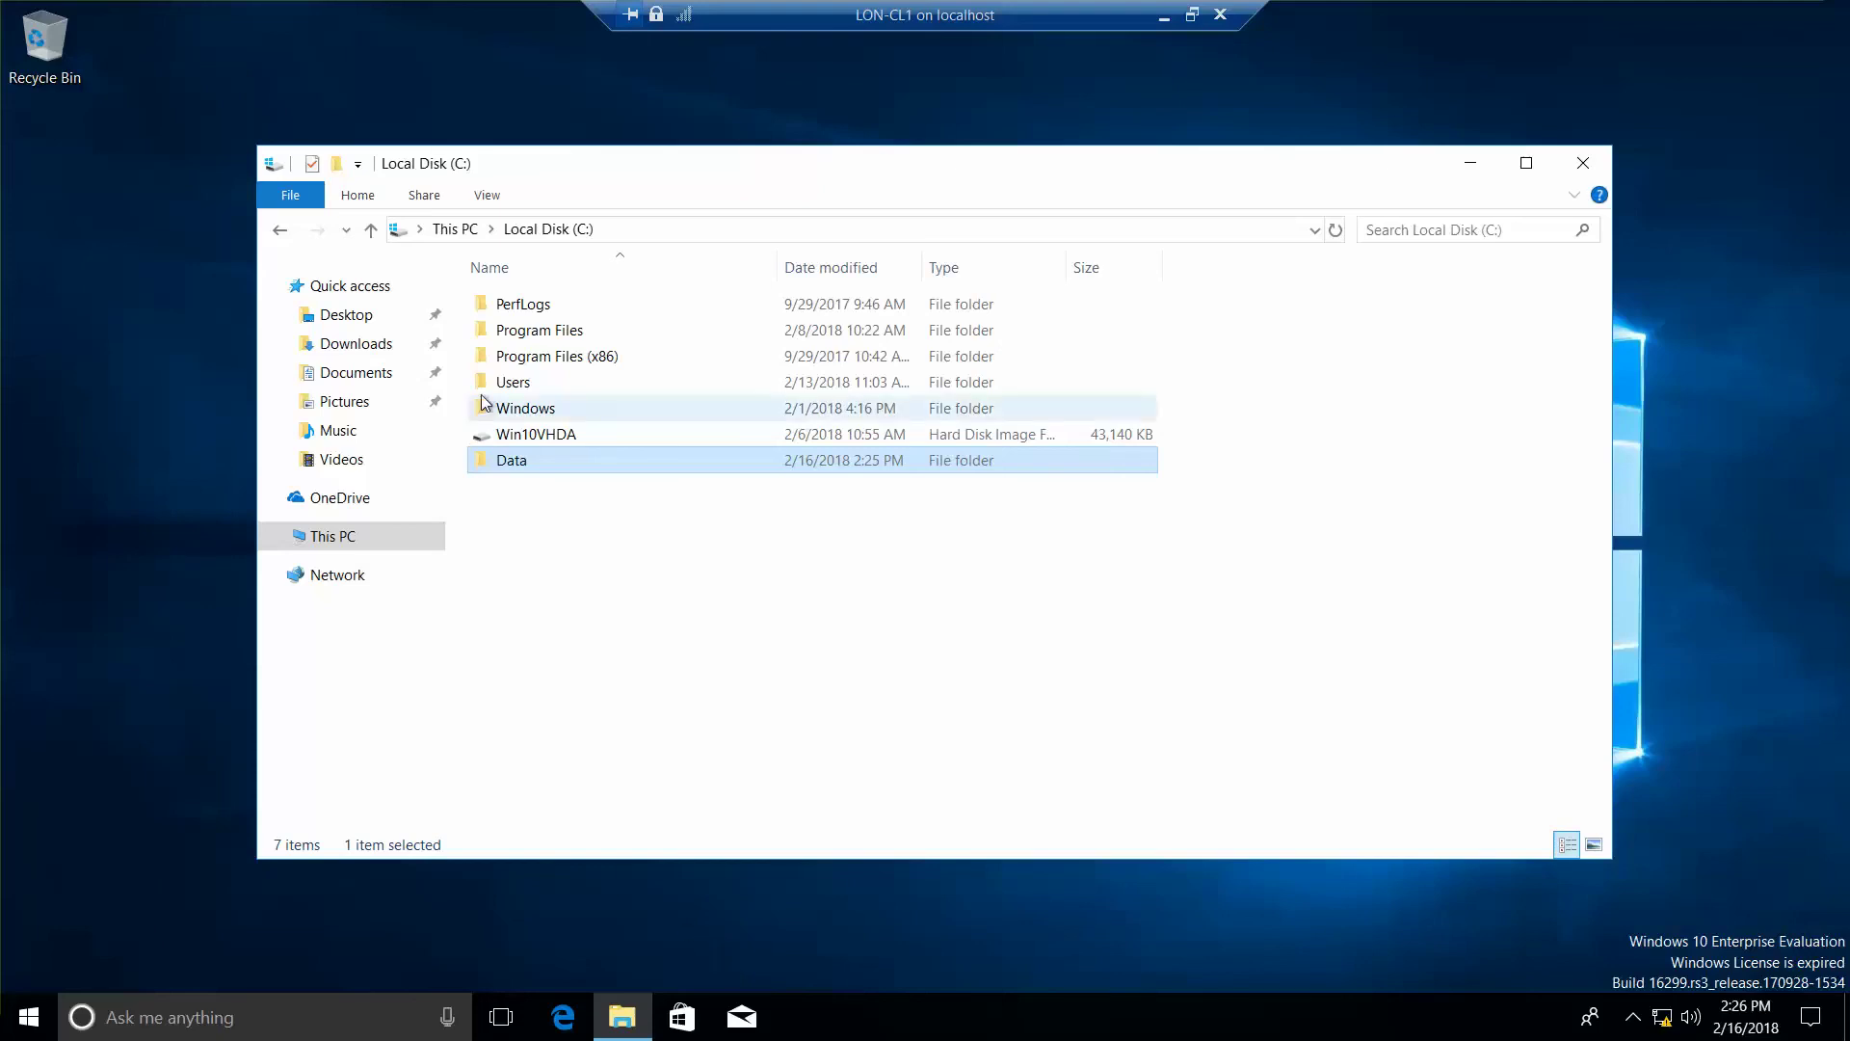
pyautogui.rightClick(564, 476)
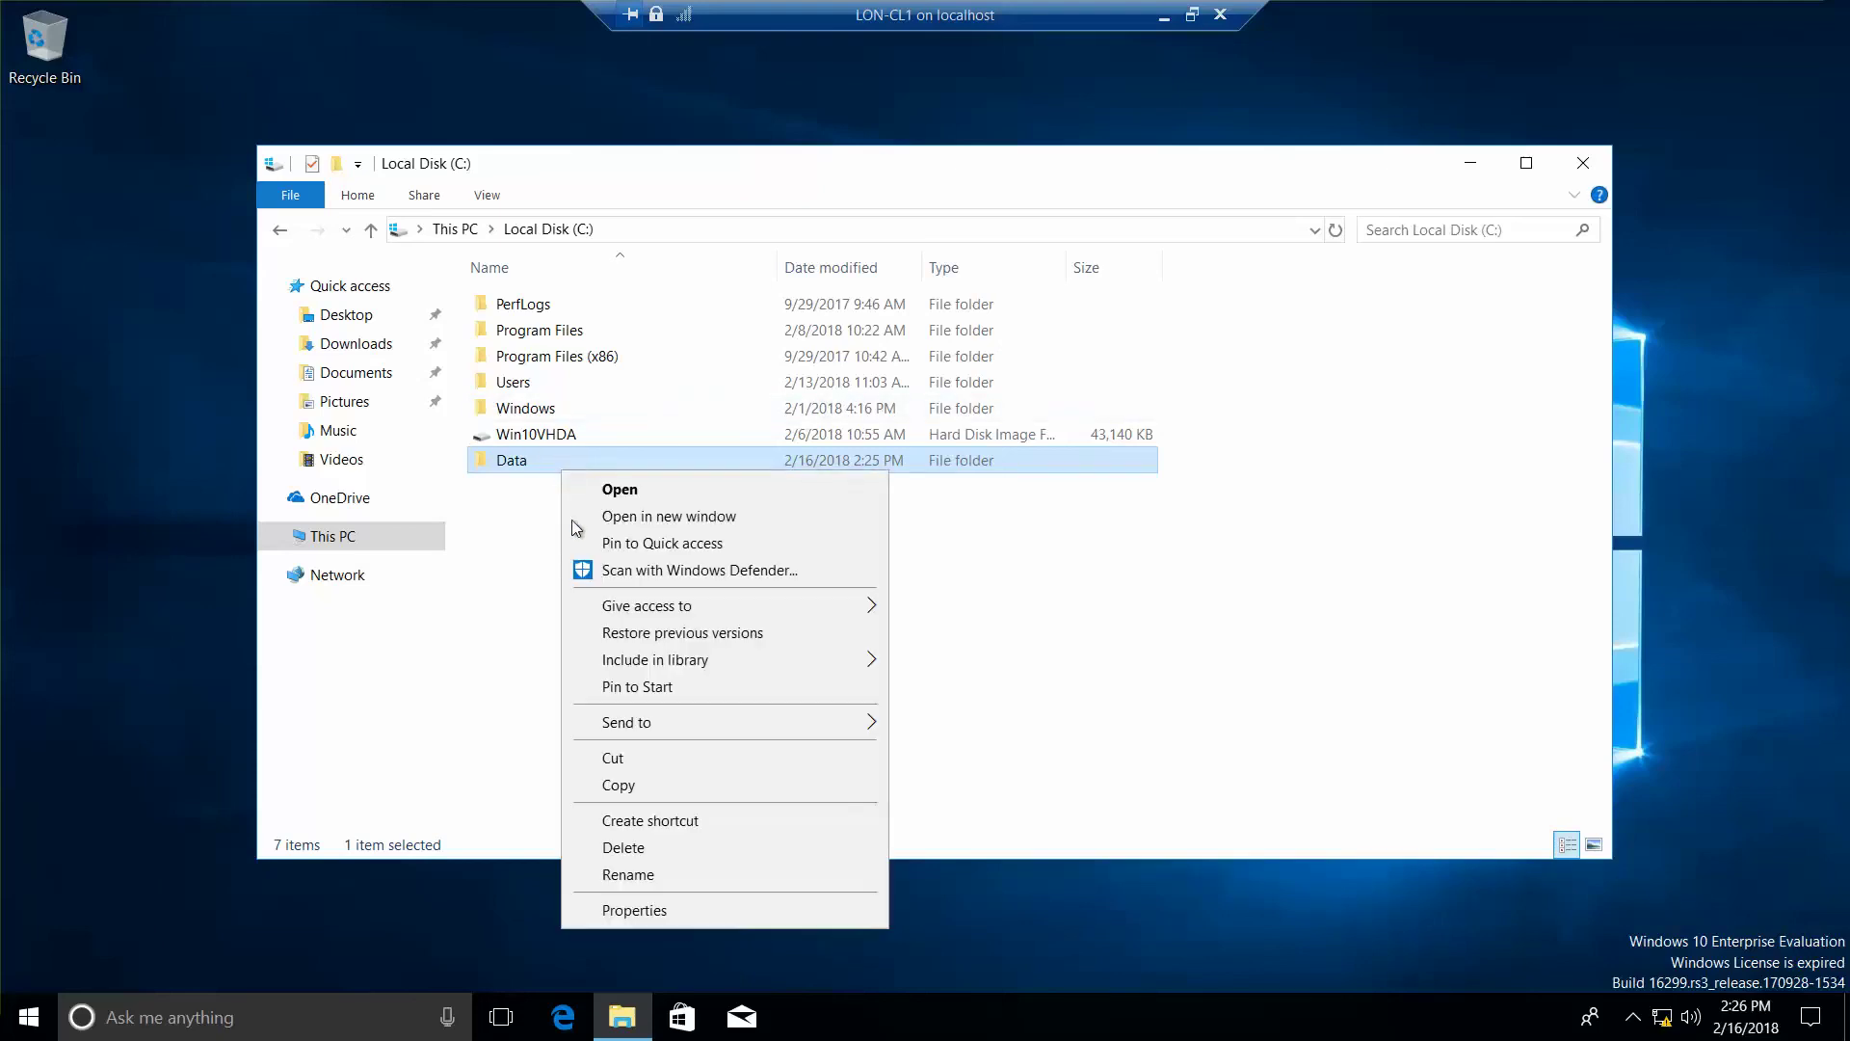
# - Open Data's Security tab and its Advanced Security Settings, showing four inherited Allow entries
pyautogui.click(698, 911)
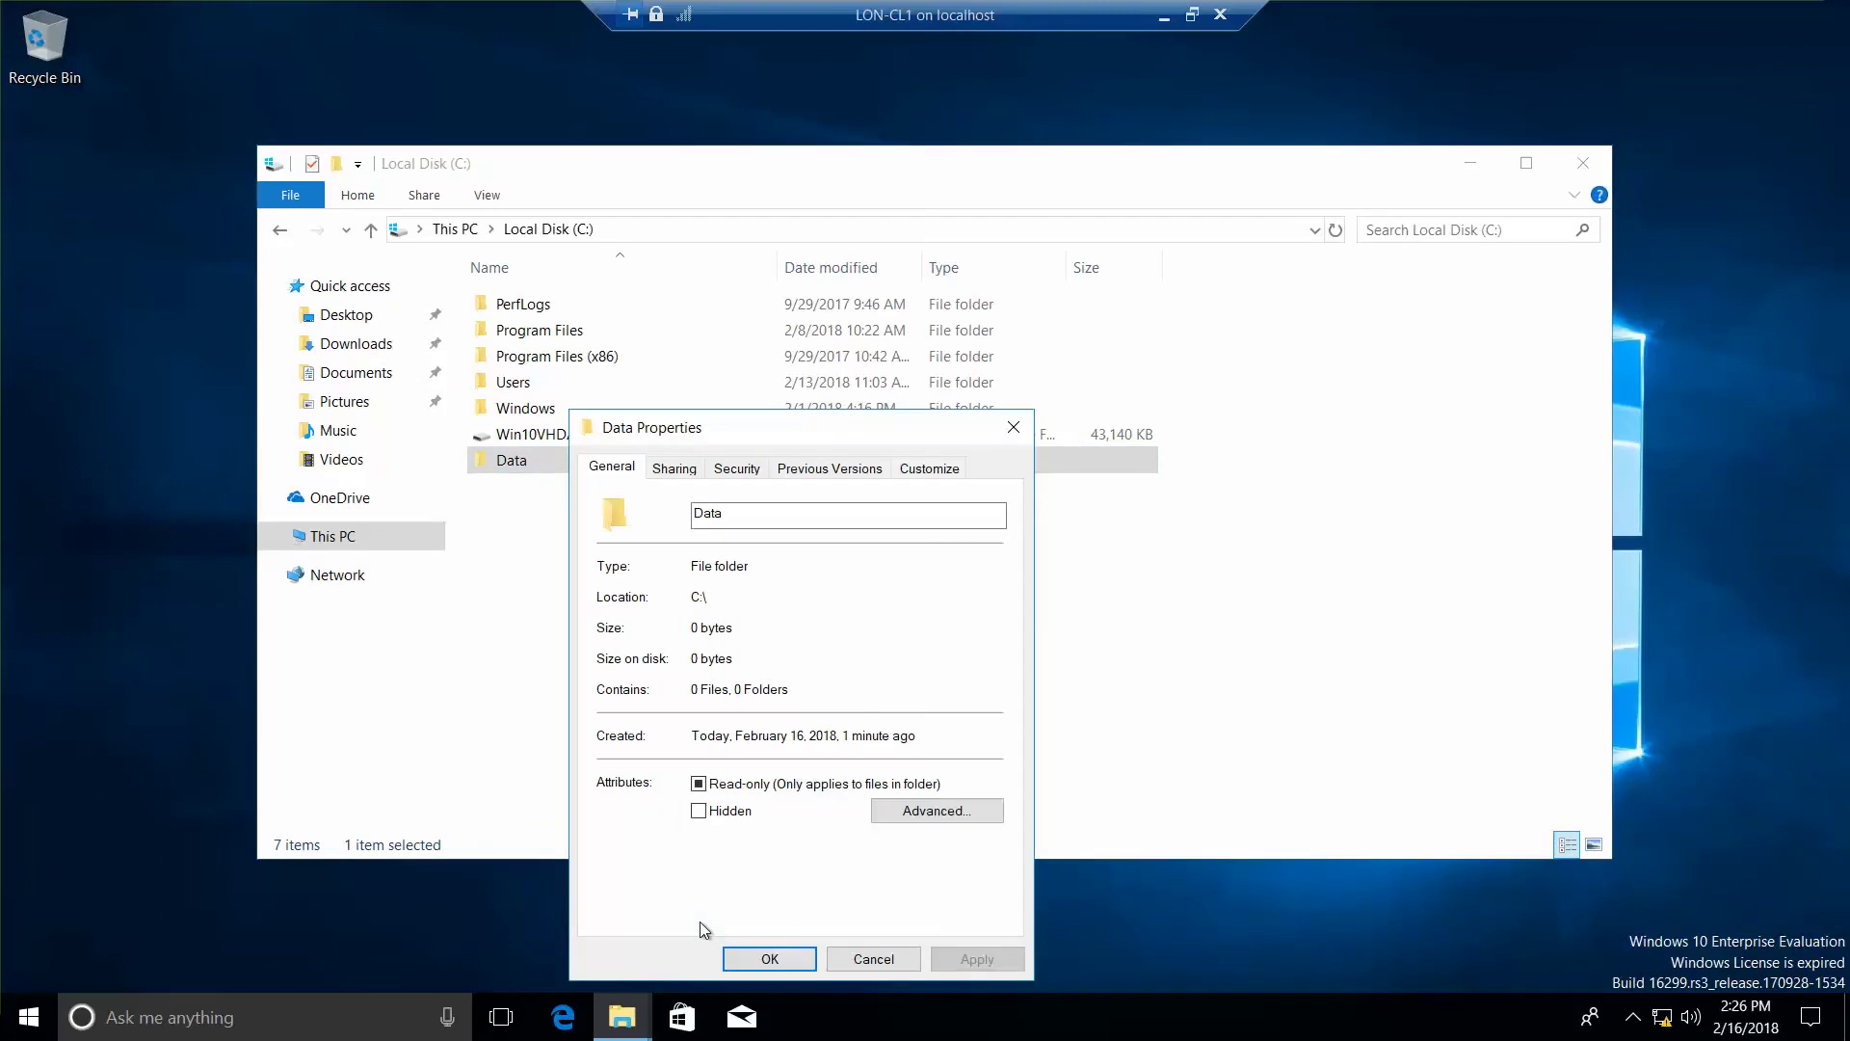
pyautogui.click(737, 470)
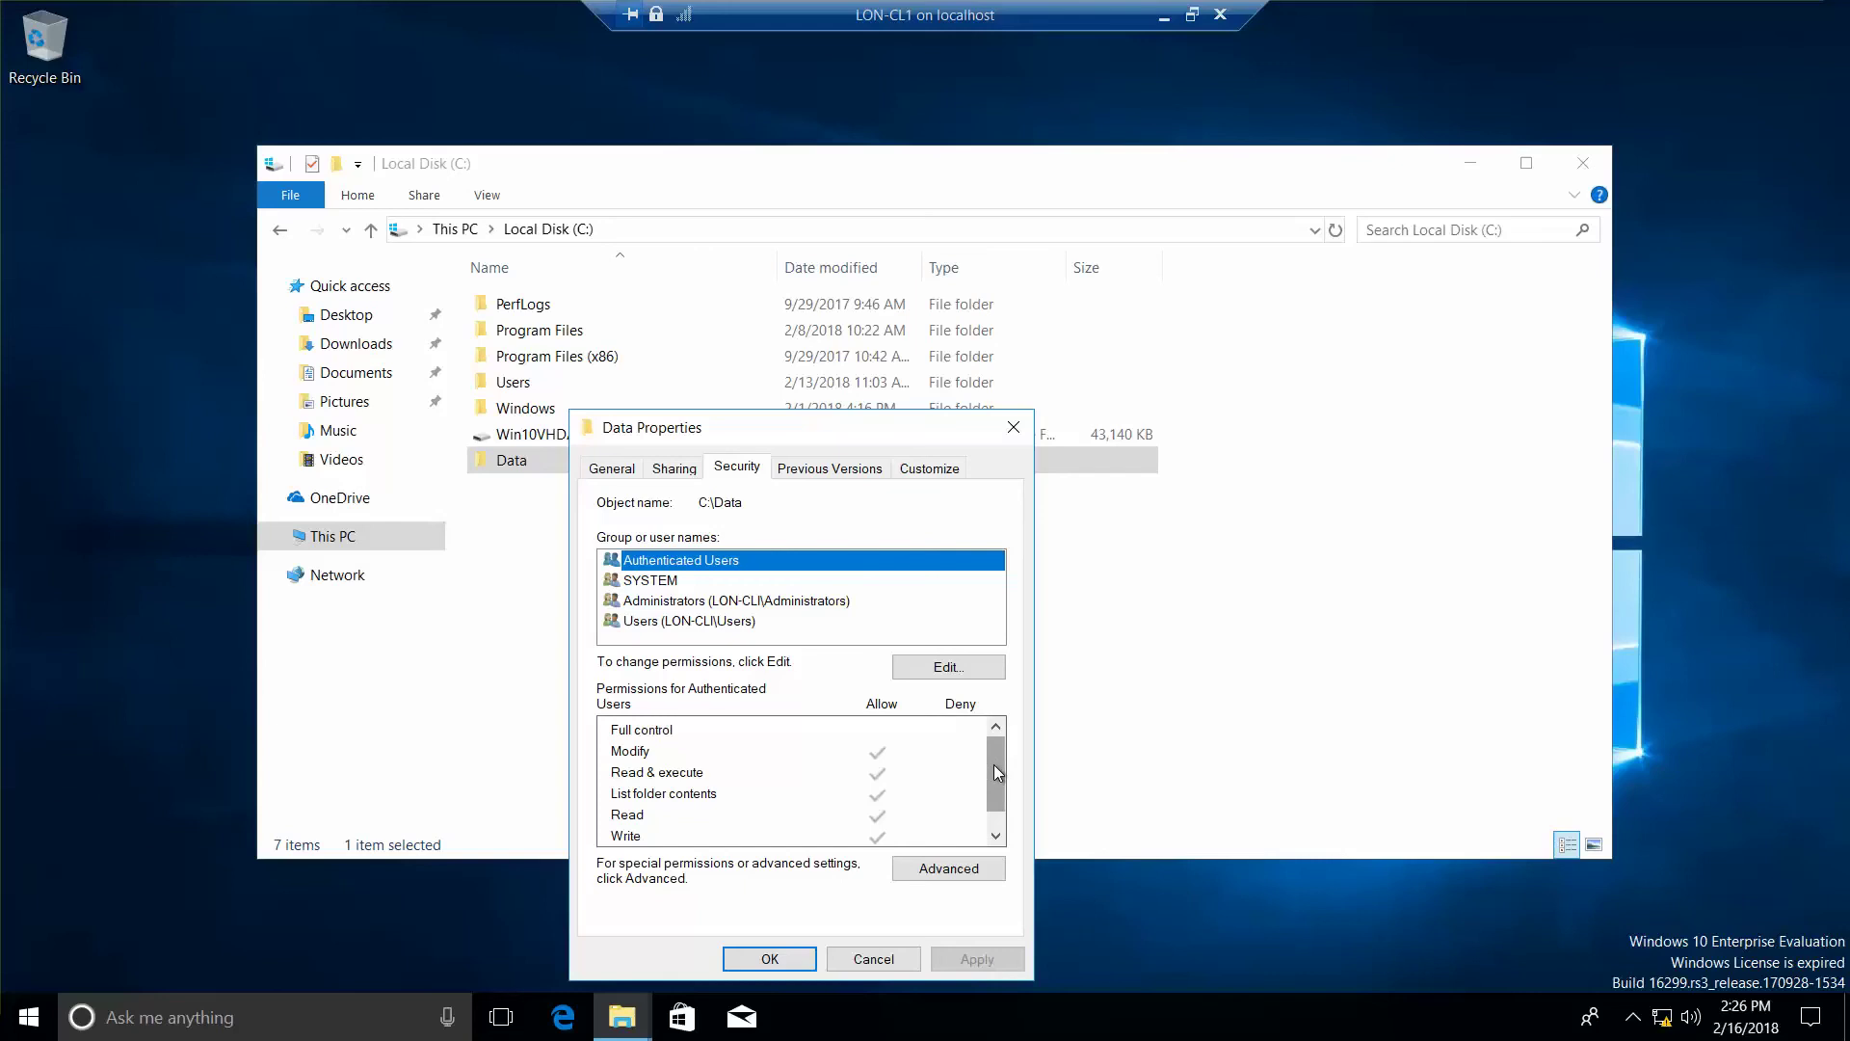
pyautogui.moveTo(997, 770)
pyautogui.mouseDown()
pyautogui.moveTo(1030, 750)
pyautogui.moveTo(1020, 806)
pyautogui.mouseUp()
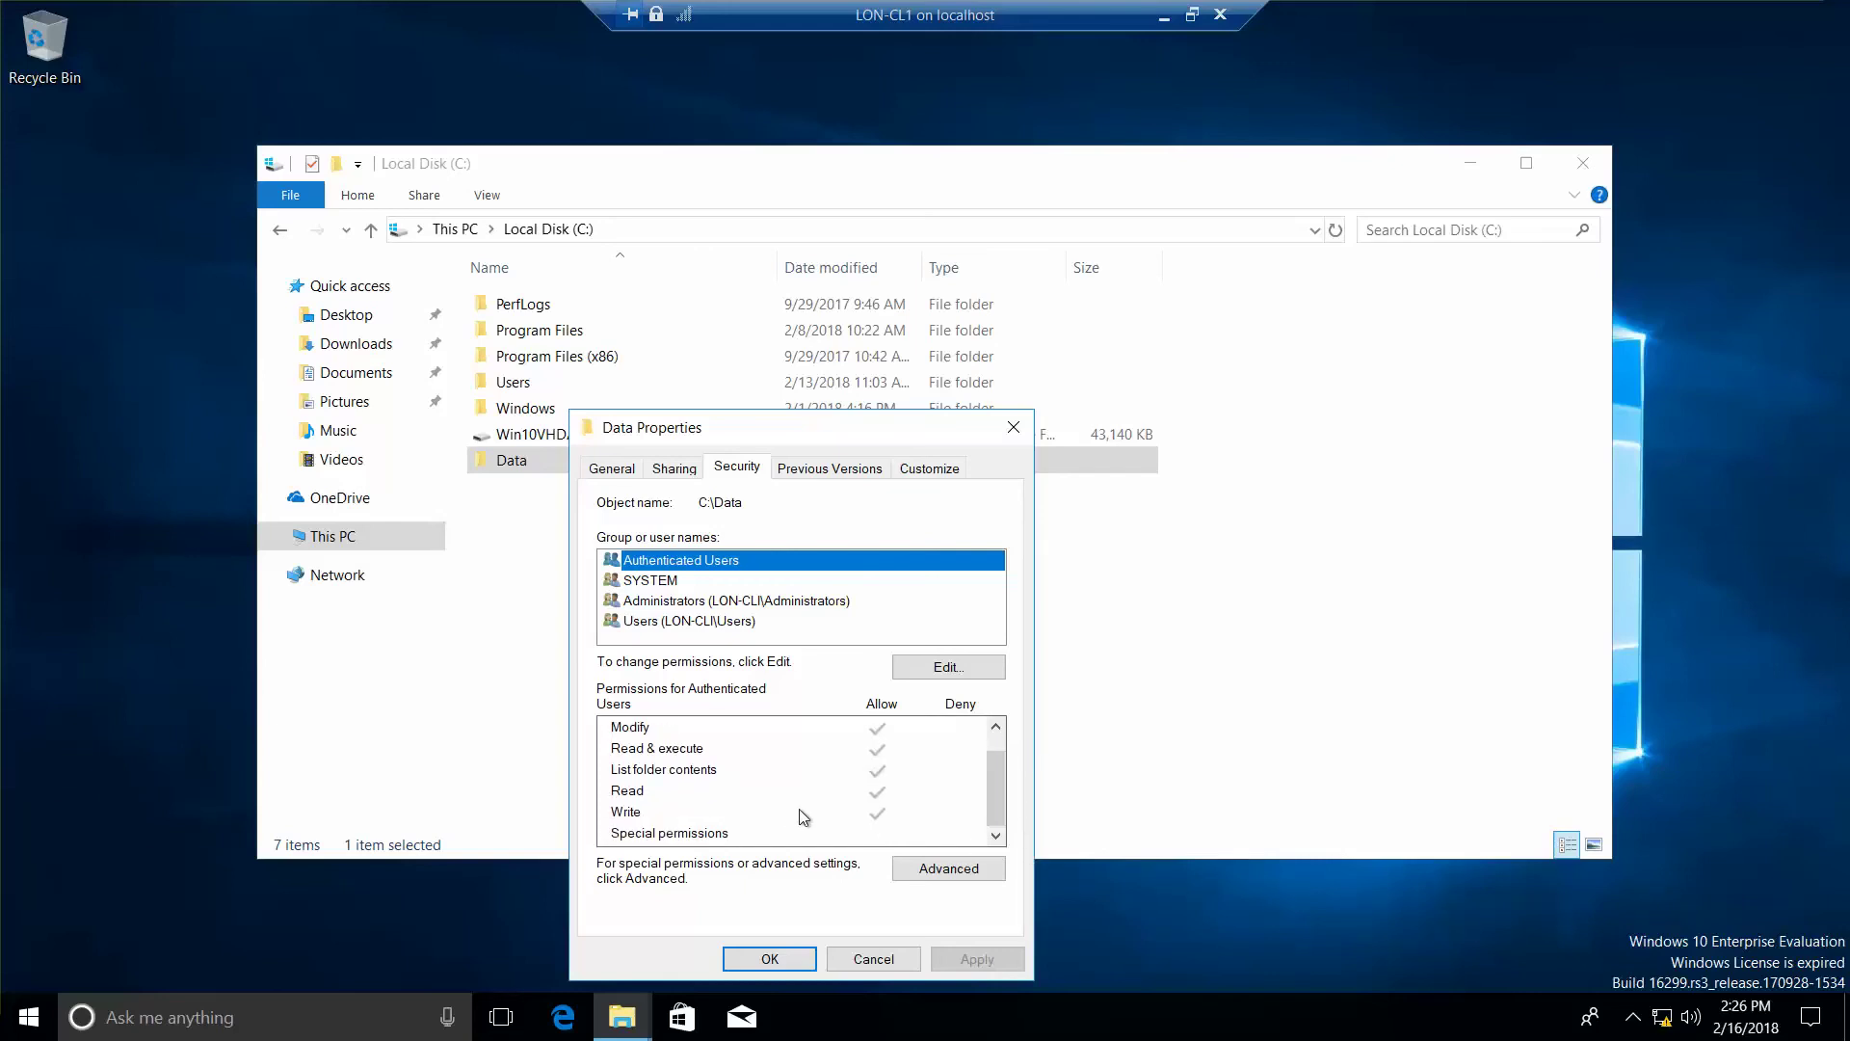
pyautogui.click(927, 871)
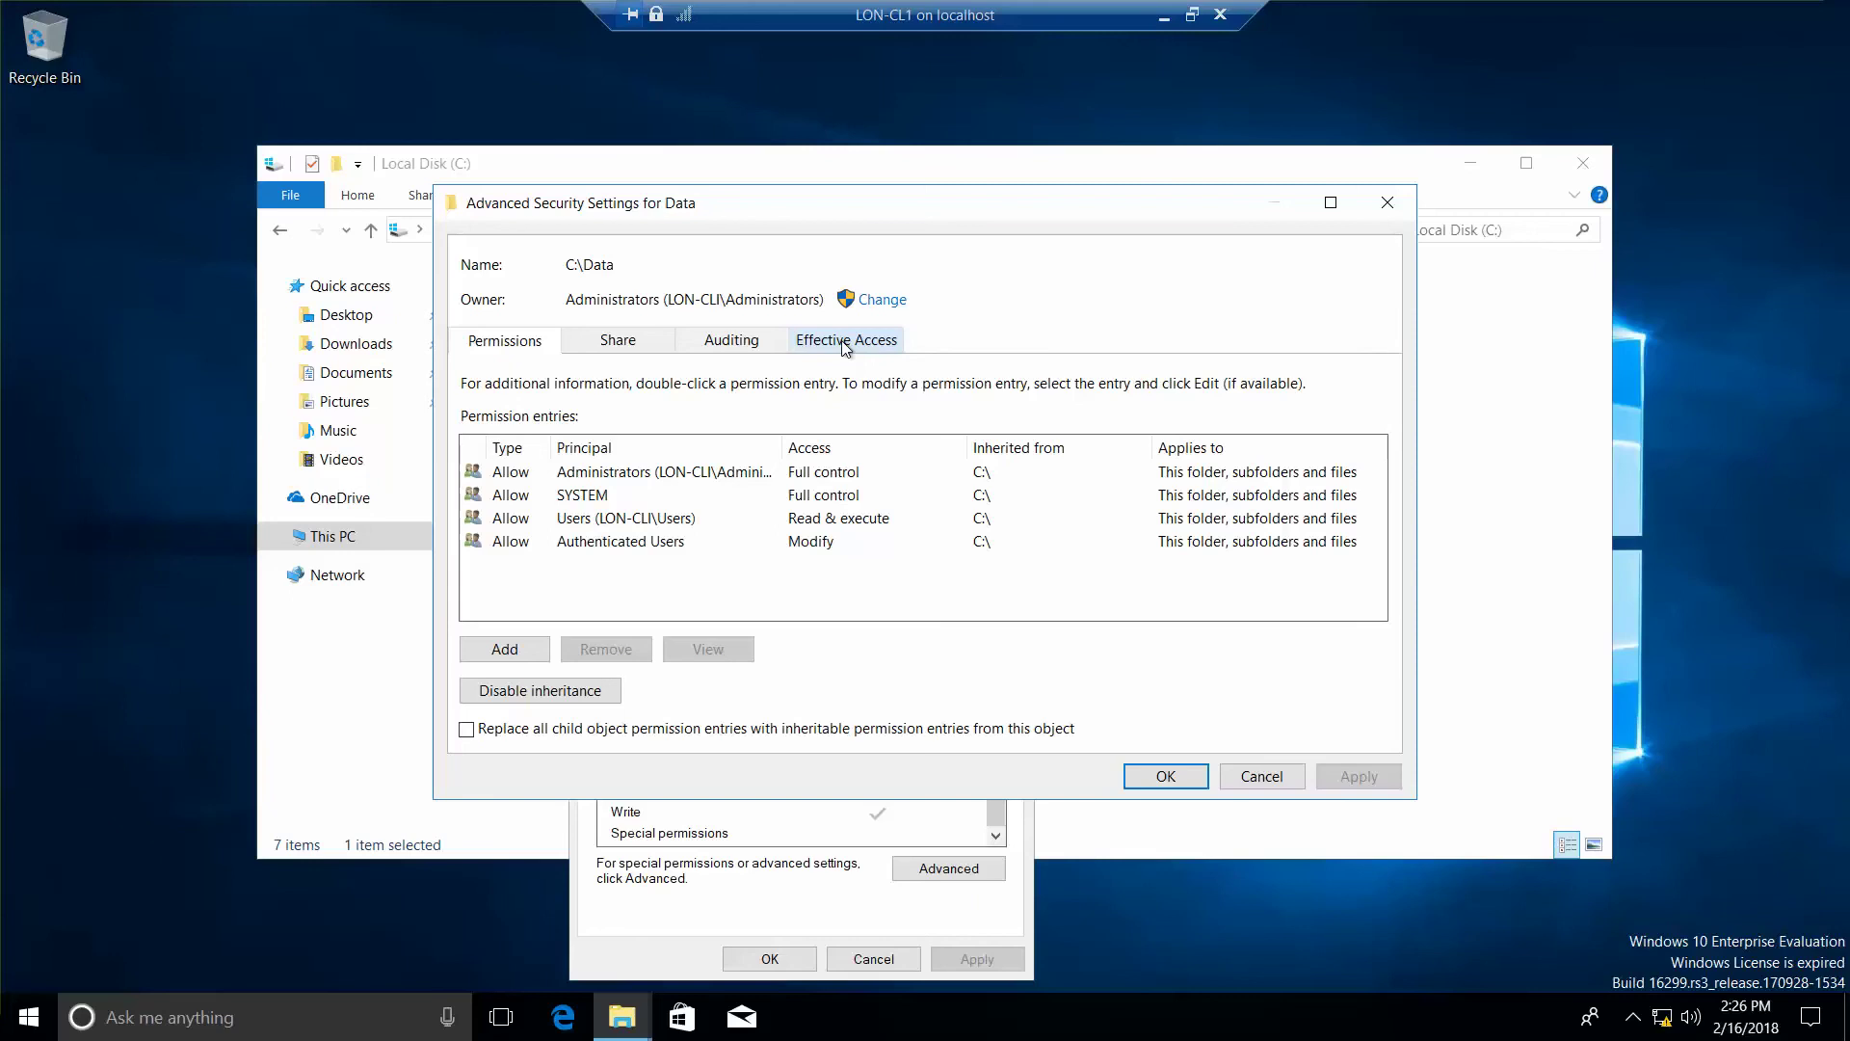
pyautogui.click(1388, 202)
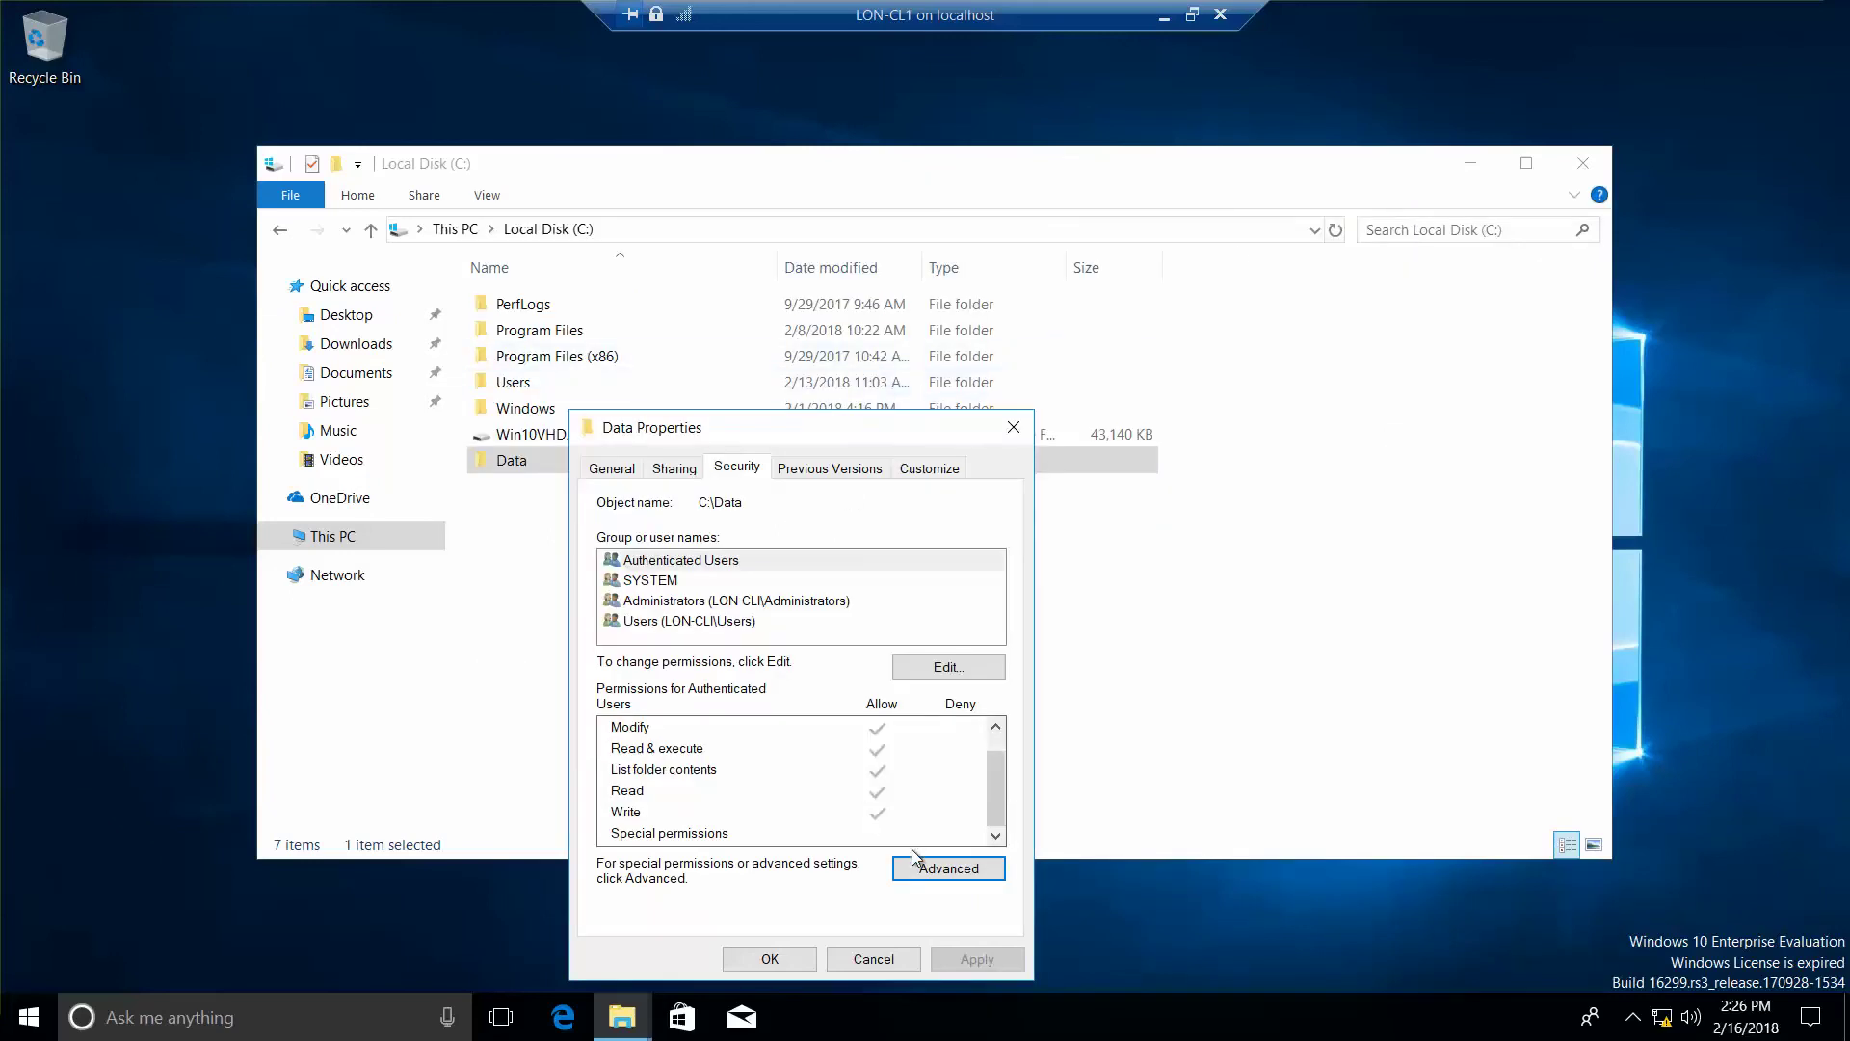
pyautogui.click(729, 476)
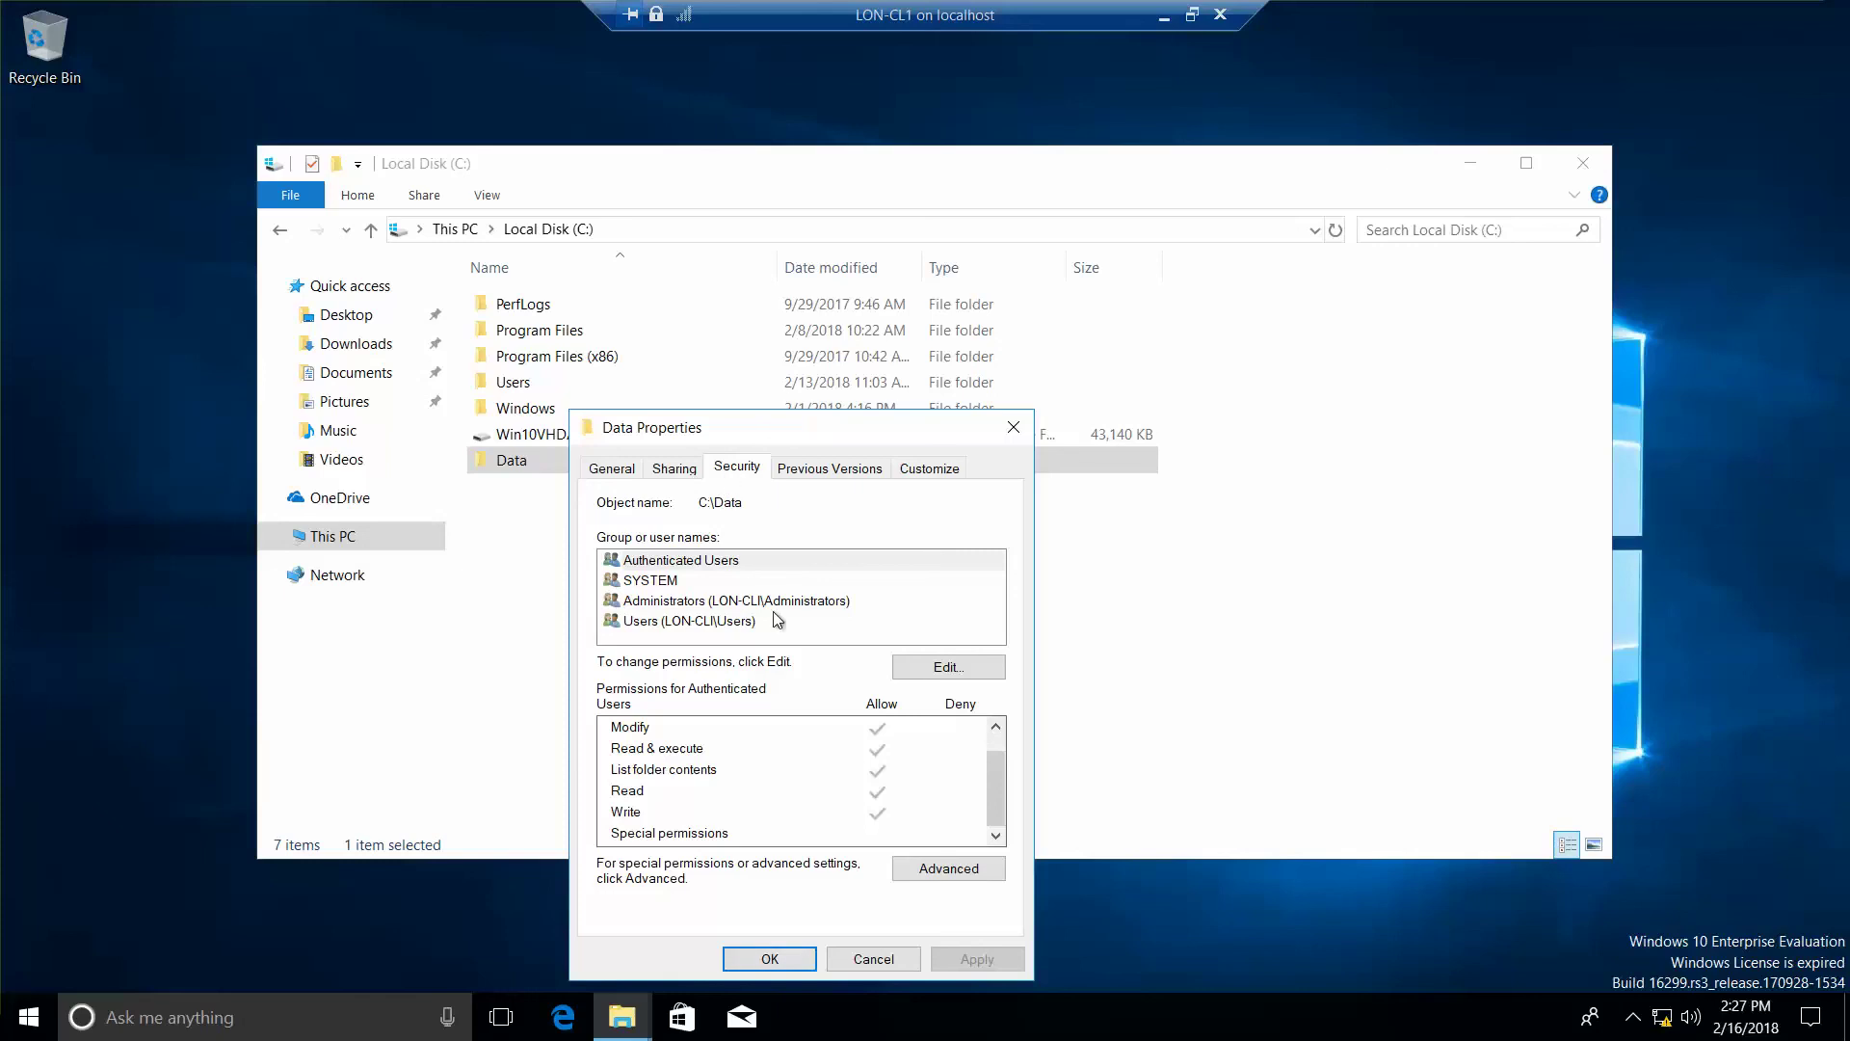
pyautogui.click(949, 870)
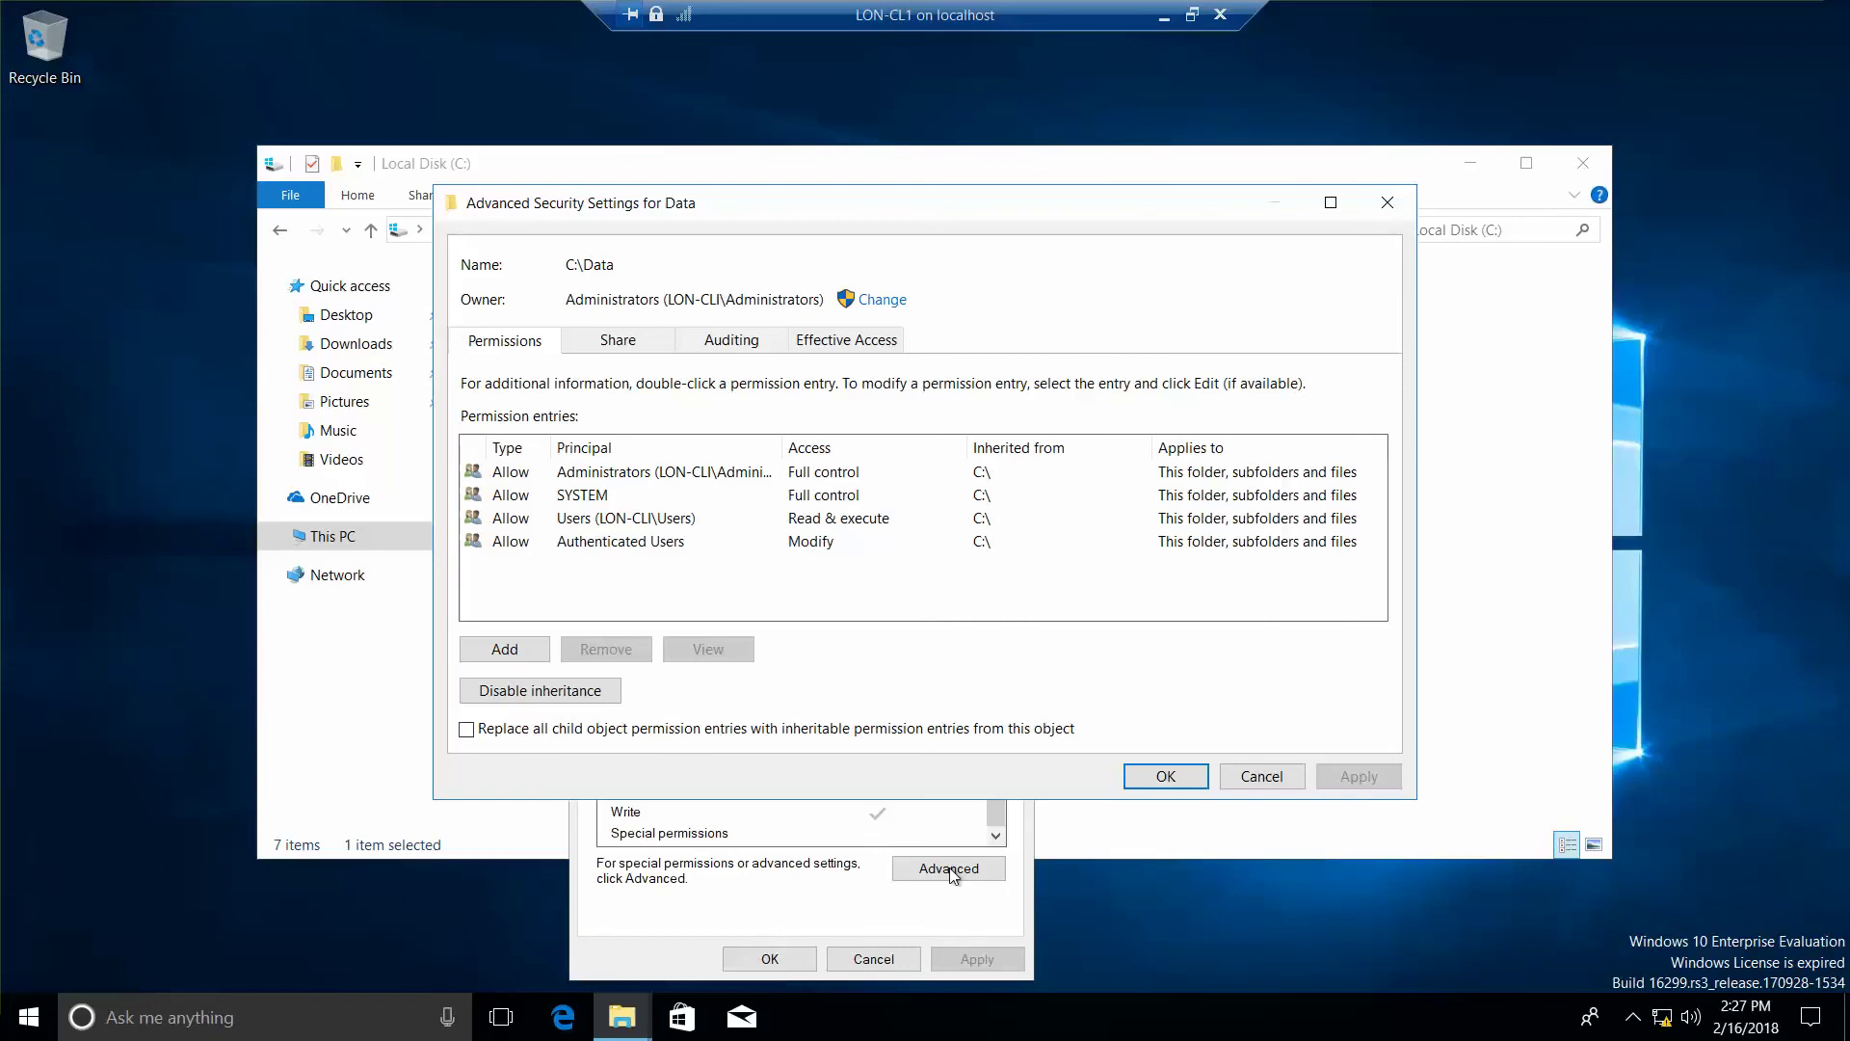
# - View the user's Effective Access on Data, which shows Modify rights without full control, then close
pyautogui.click(867, 355)
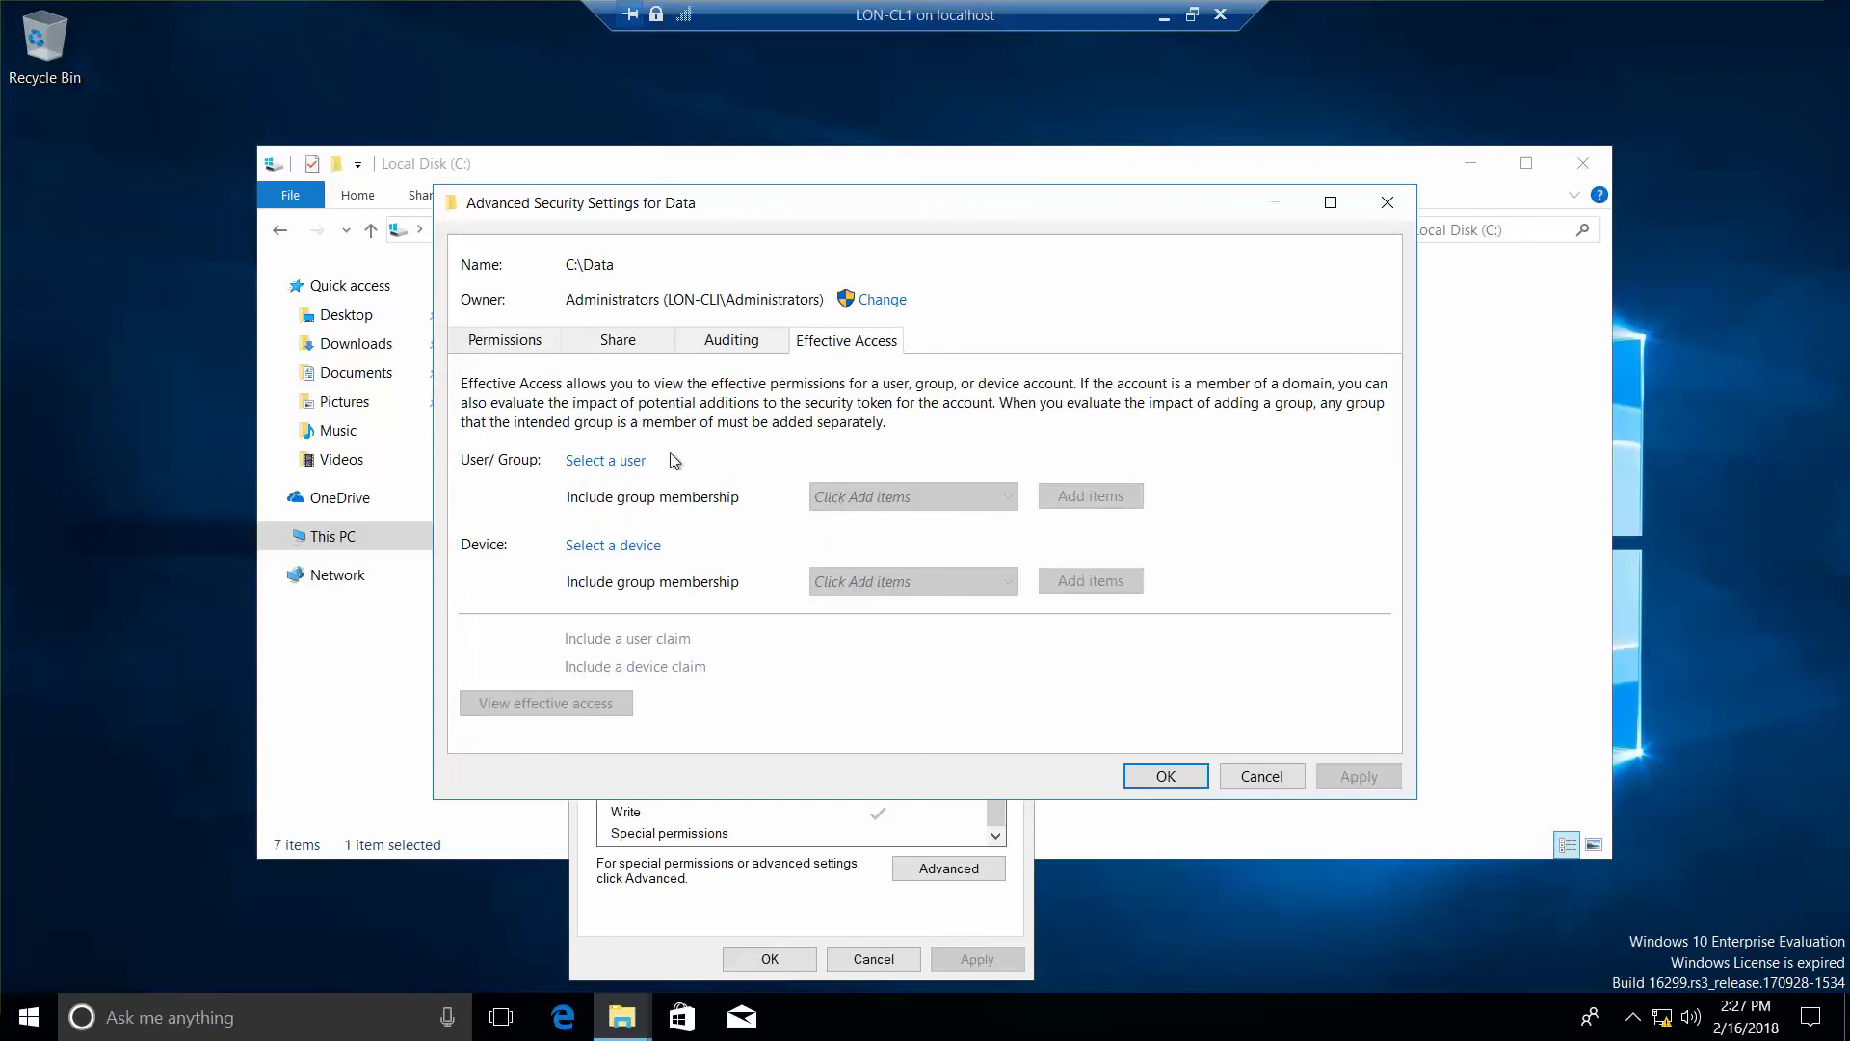
pyautogui.click(623, 460)
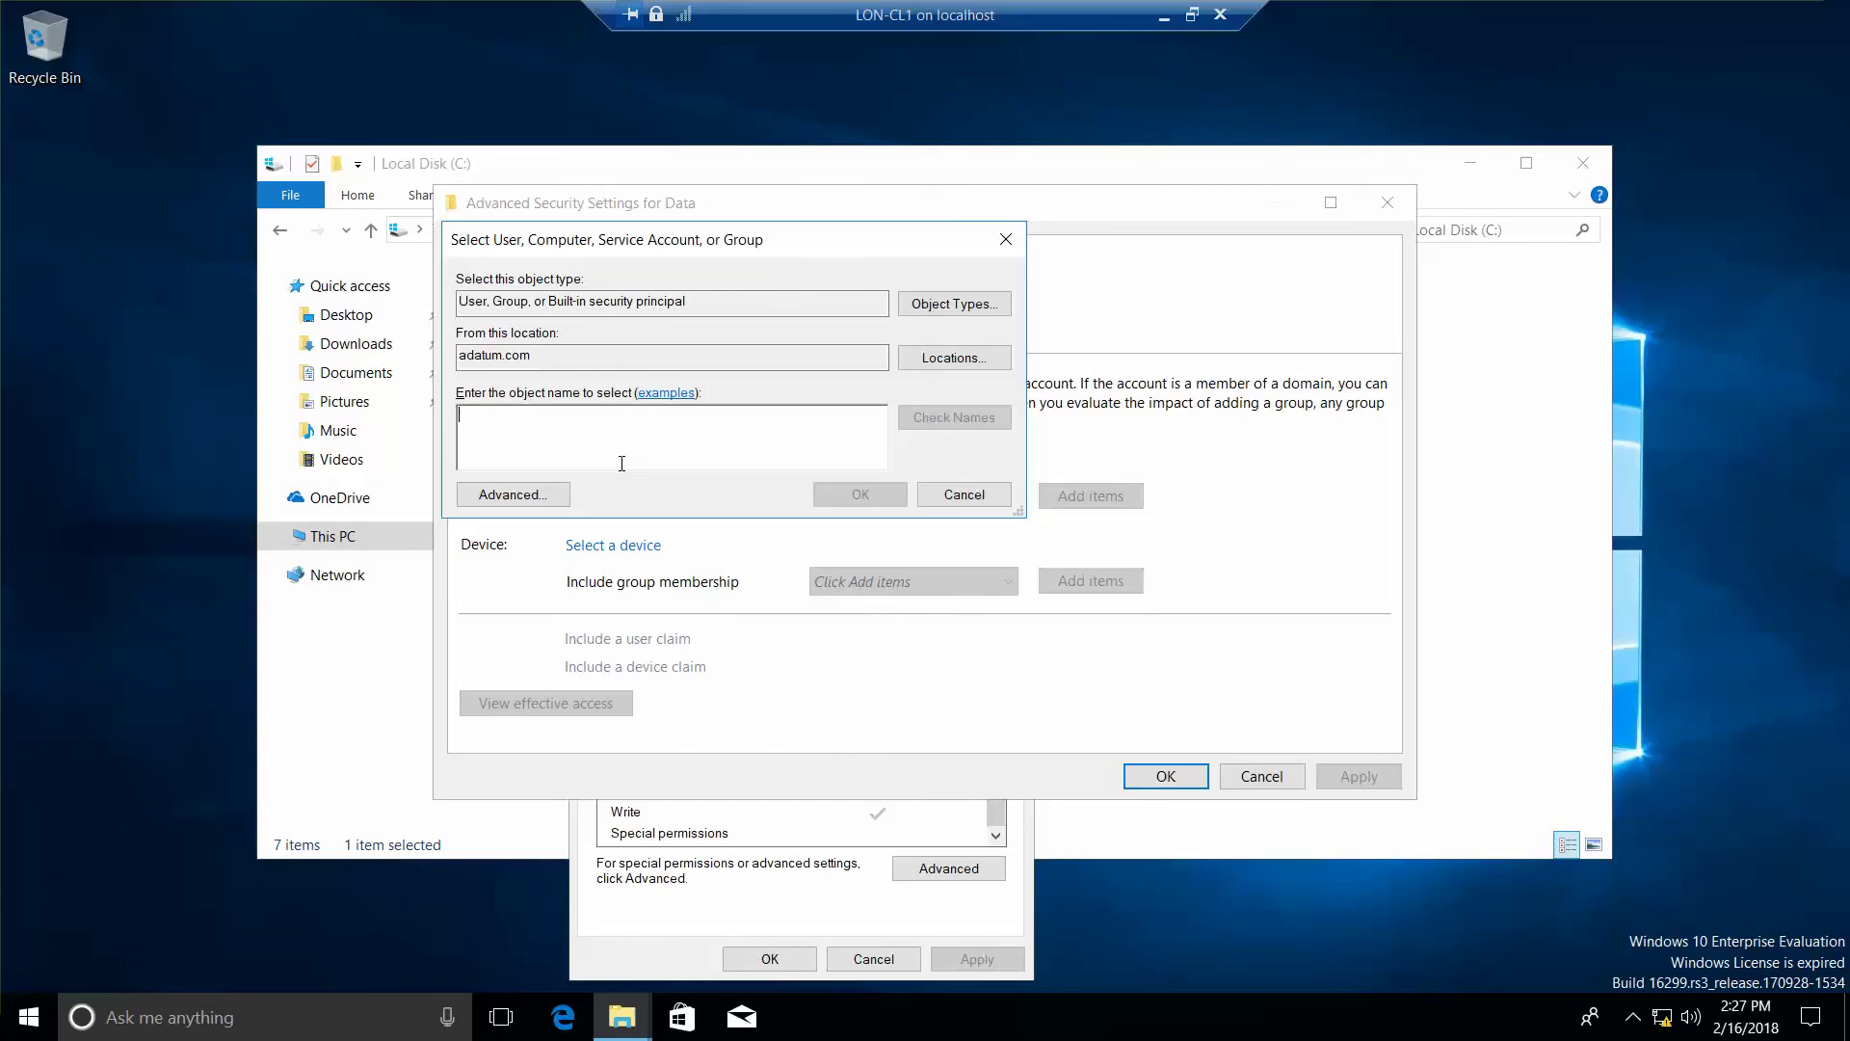
pyautogui.write('twi')
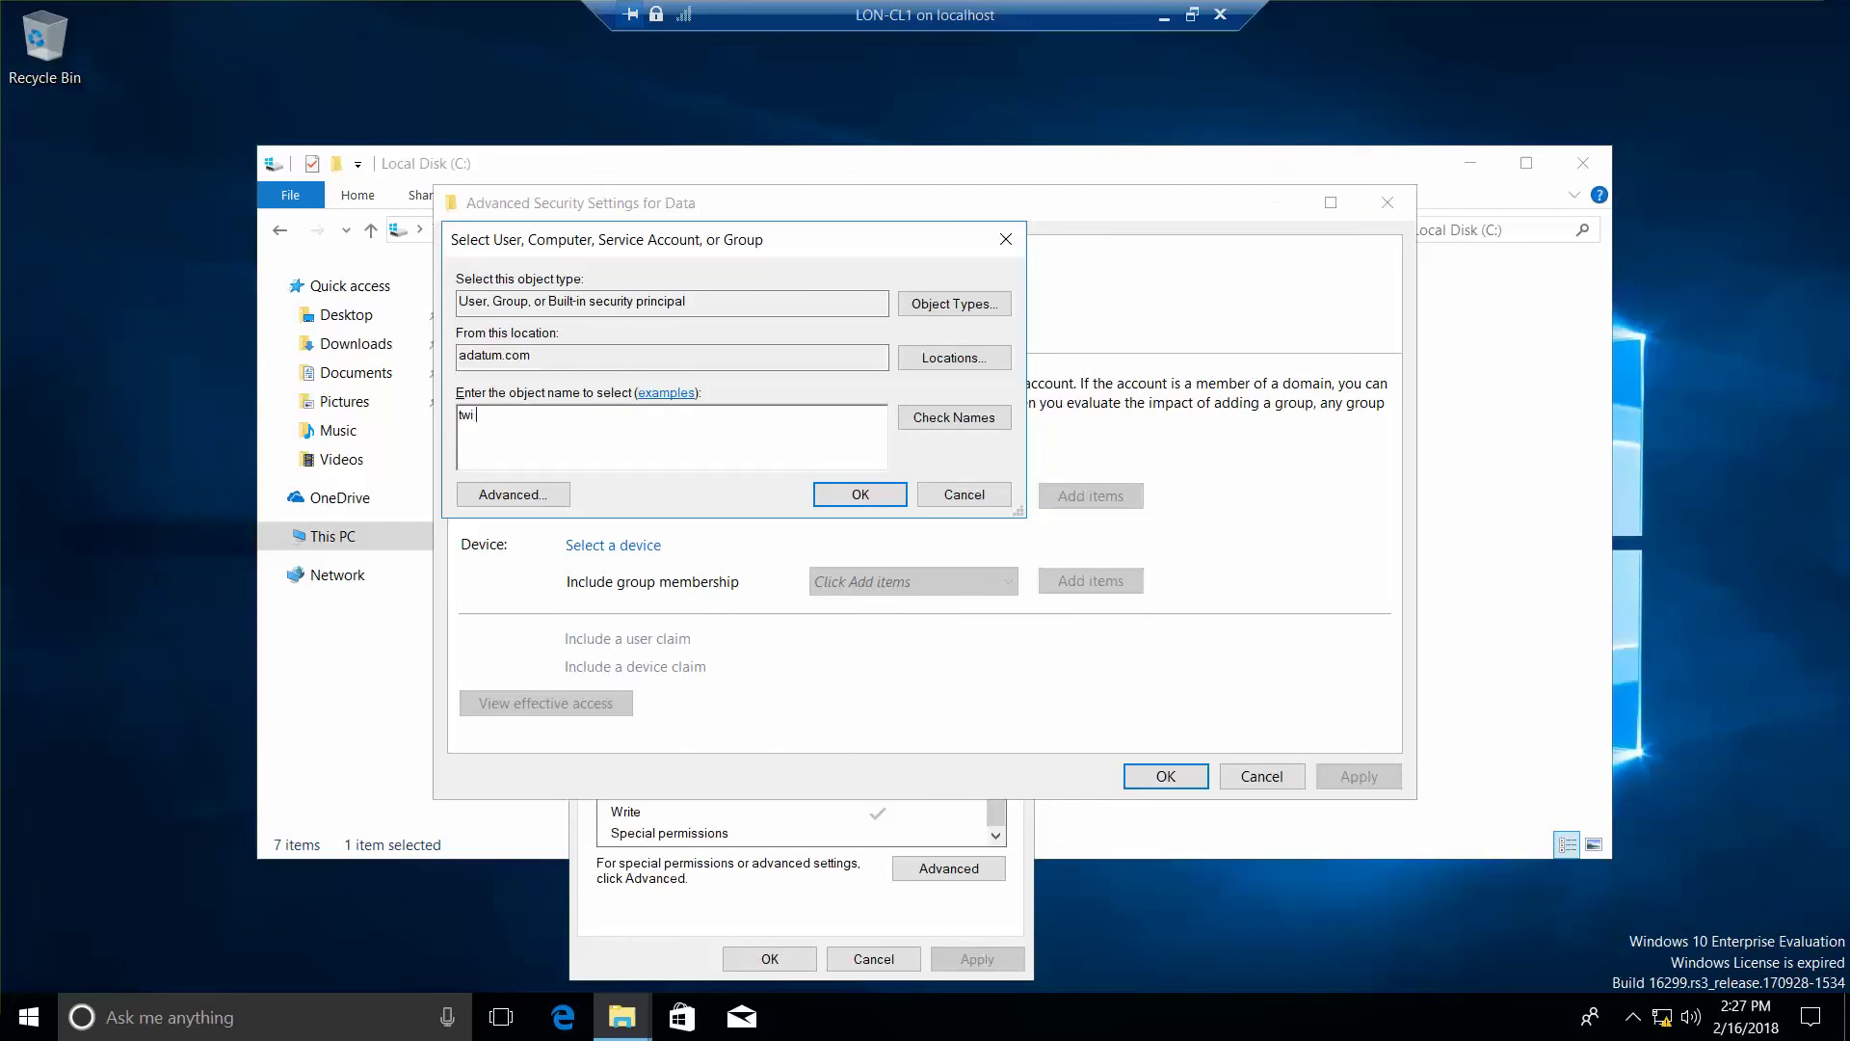
pyautogui.write('ms')
pyautogui.click(992, 420)
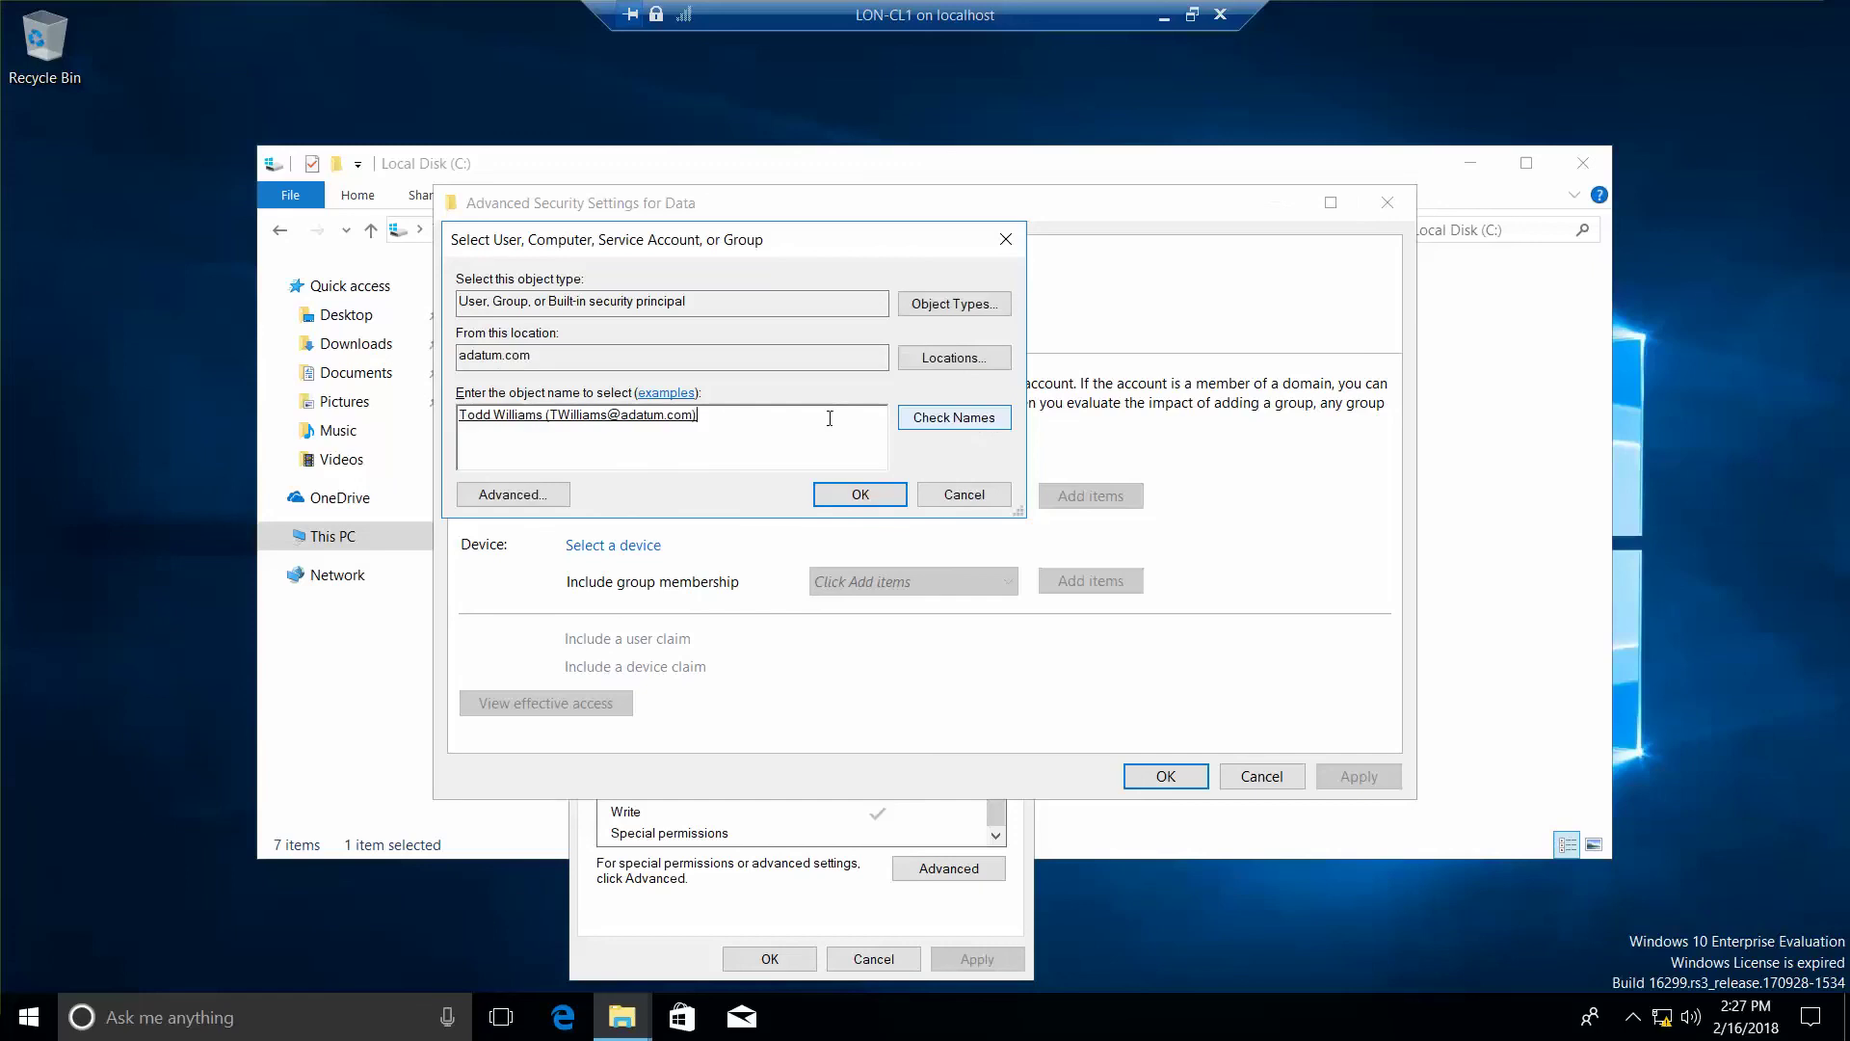
pyautogui.click(839, 499)
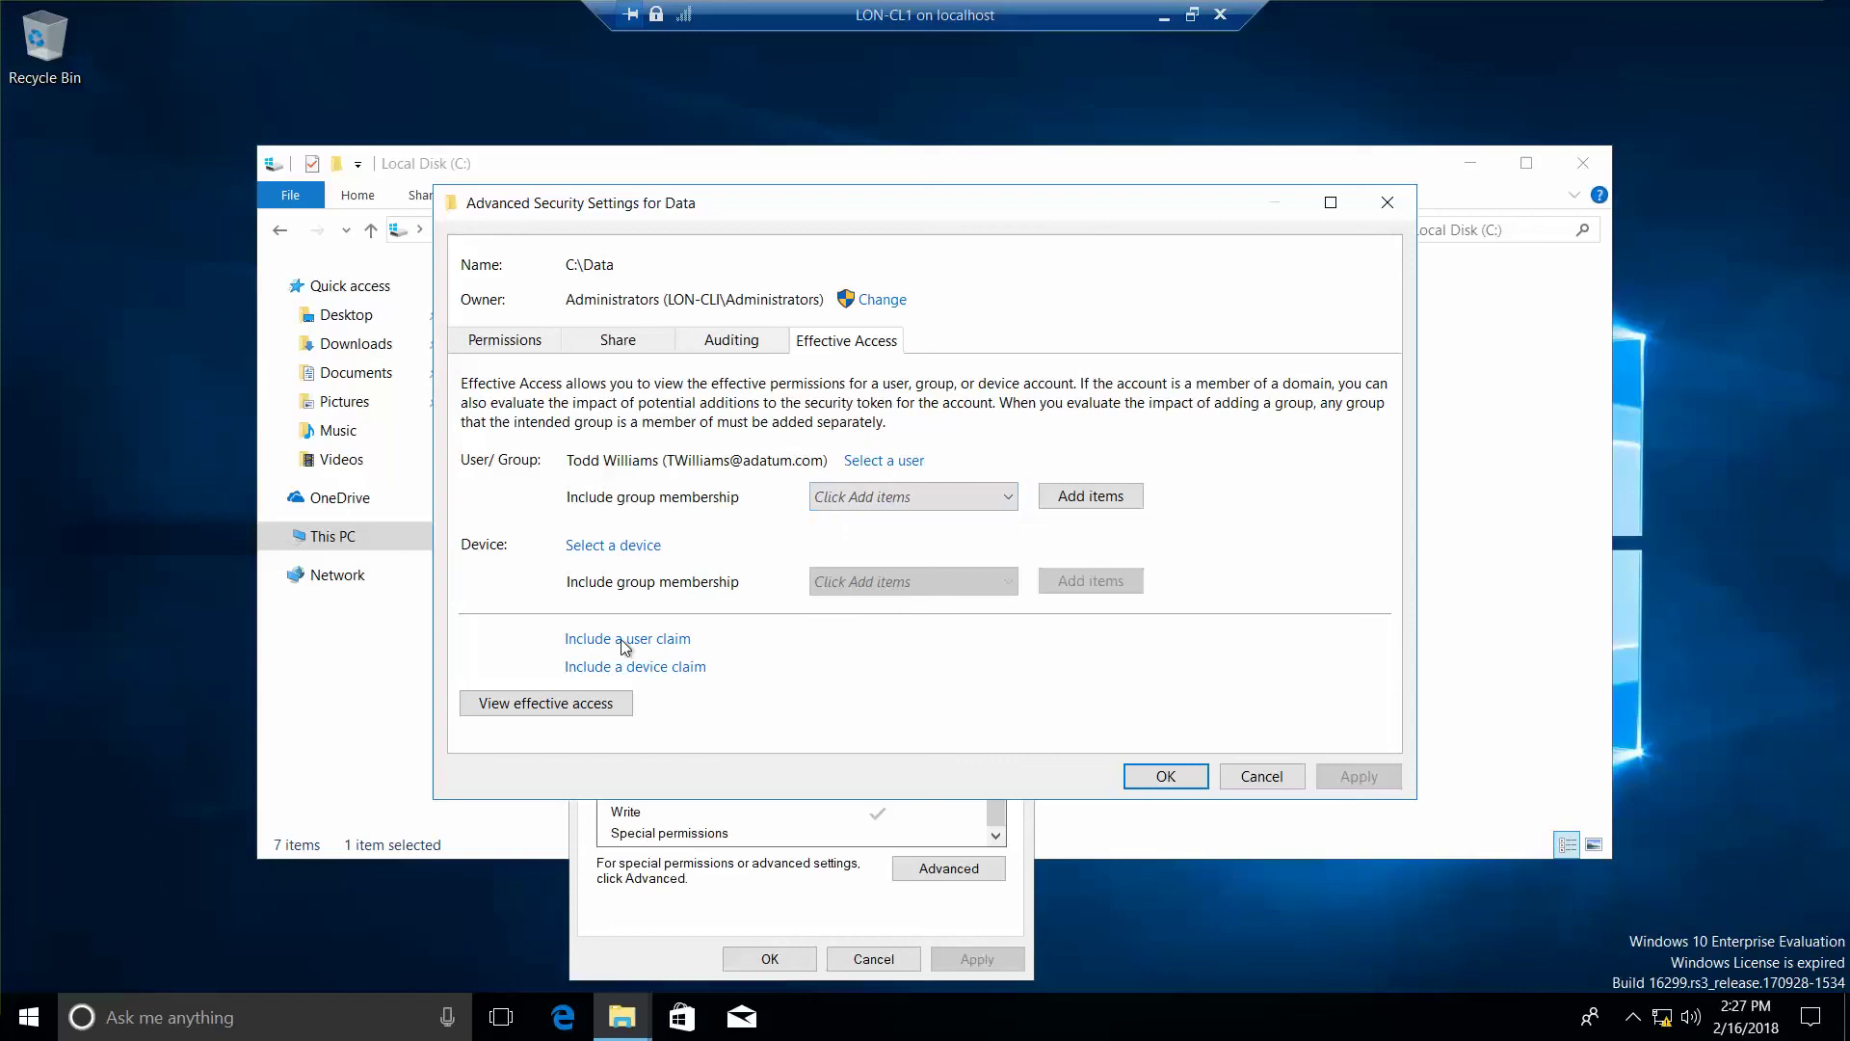
pyautogui.click(526, 704)
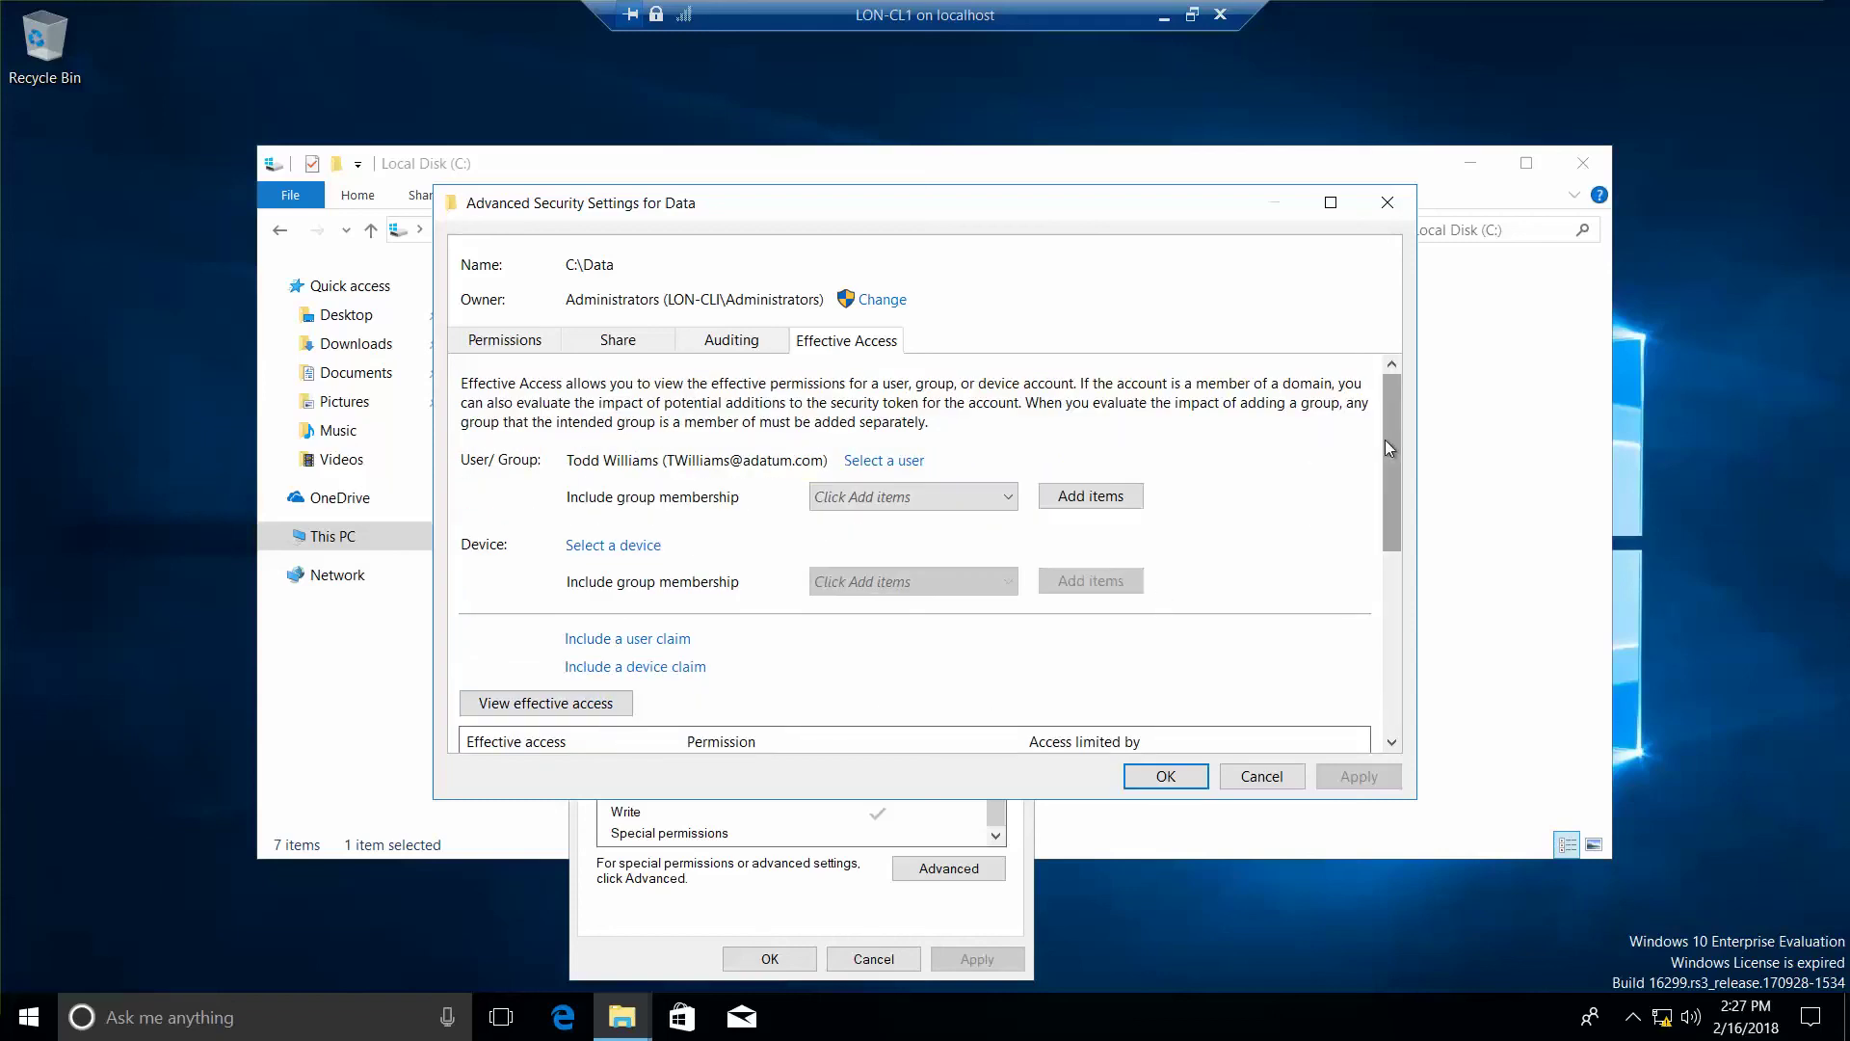
pyautogui.moveTo(1396, 433); pyautogui.dragTo(1395, 620)
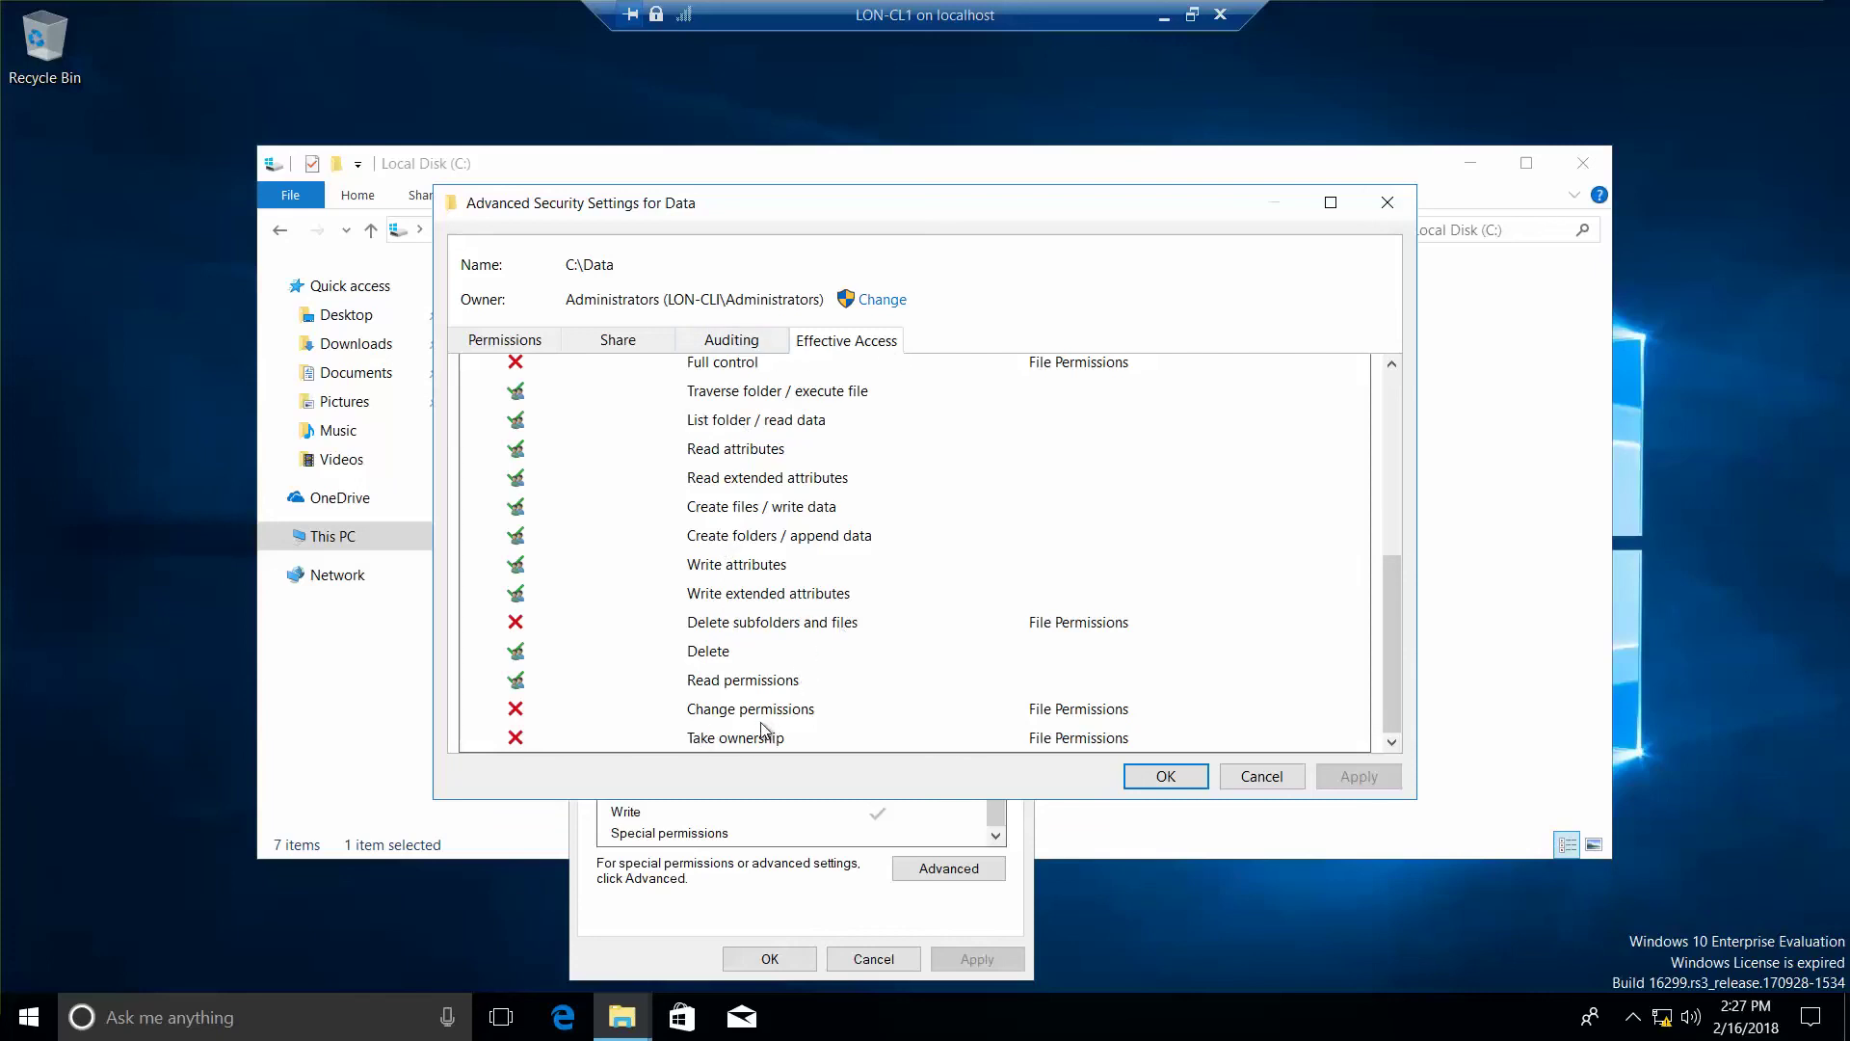
pyautogui.click(1165, 776)
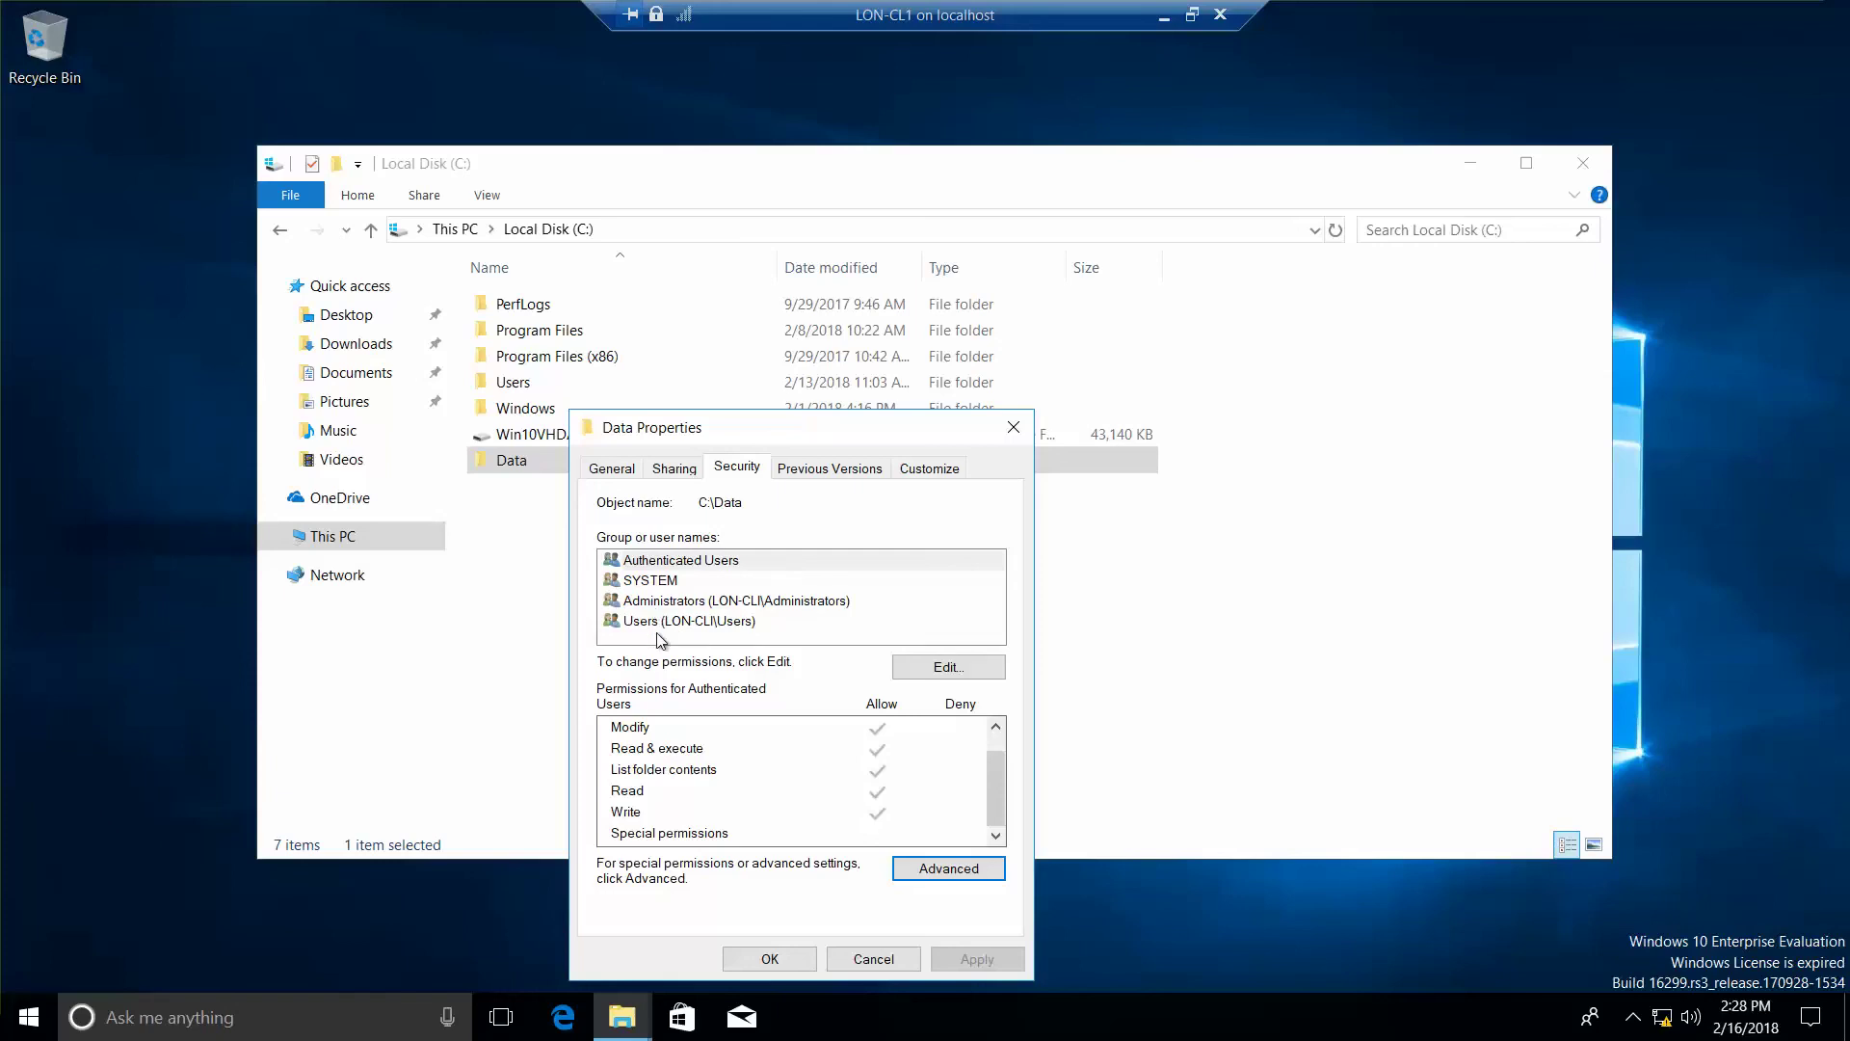
pyautogui.click(920, 666)
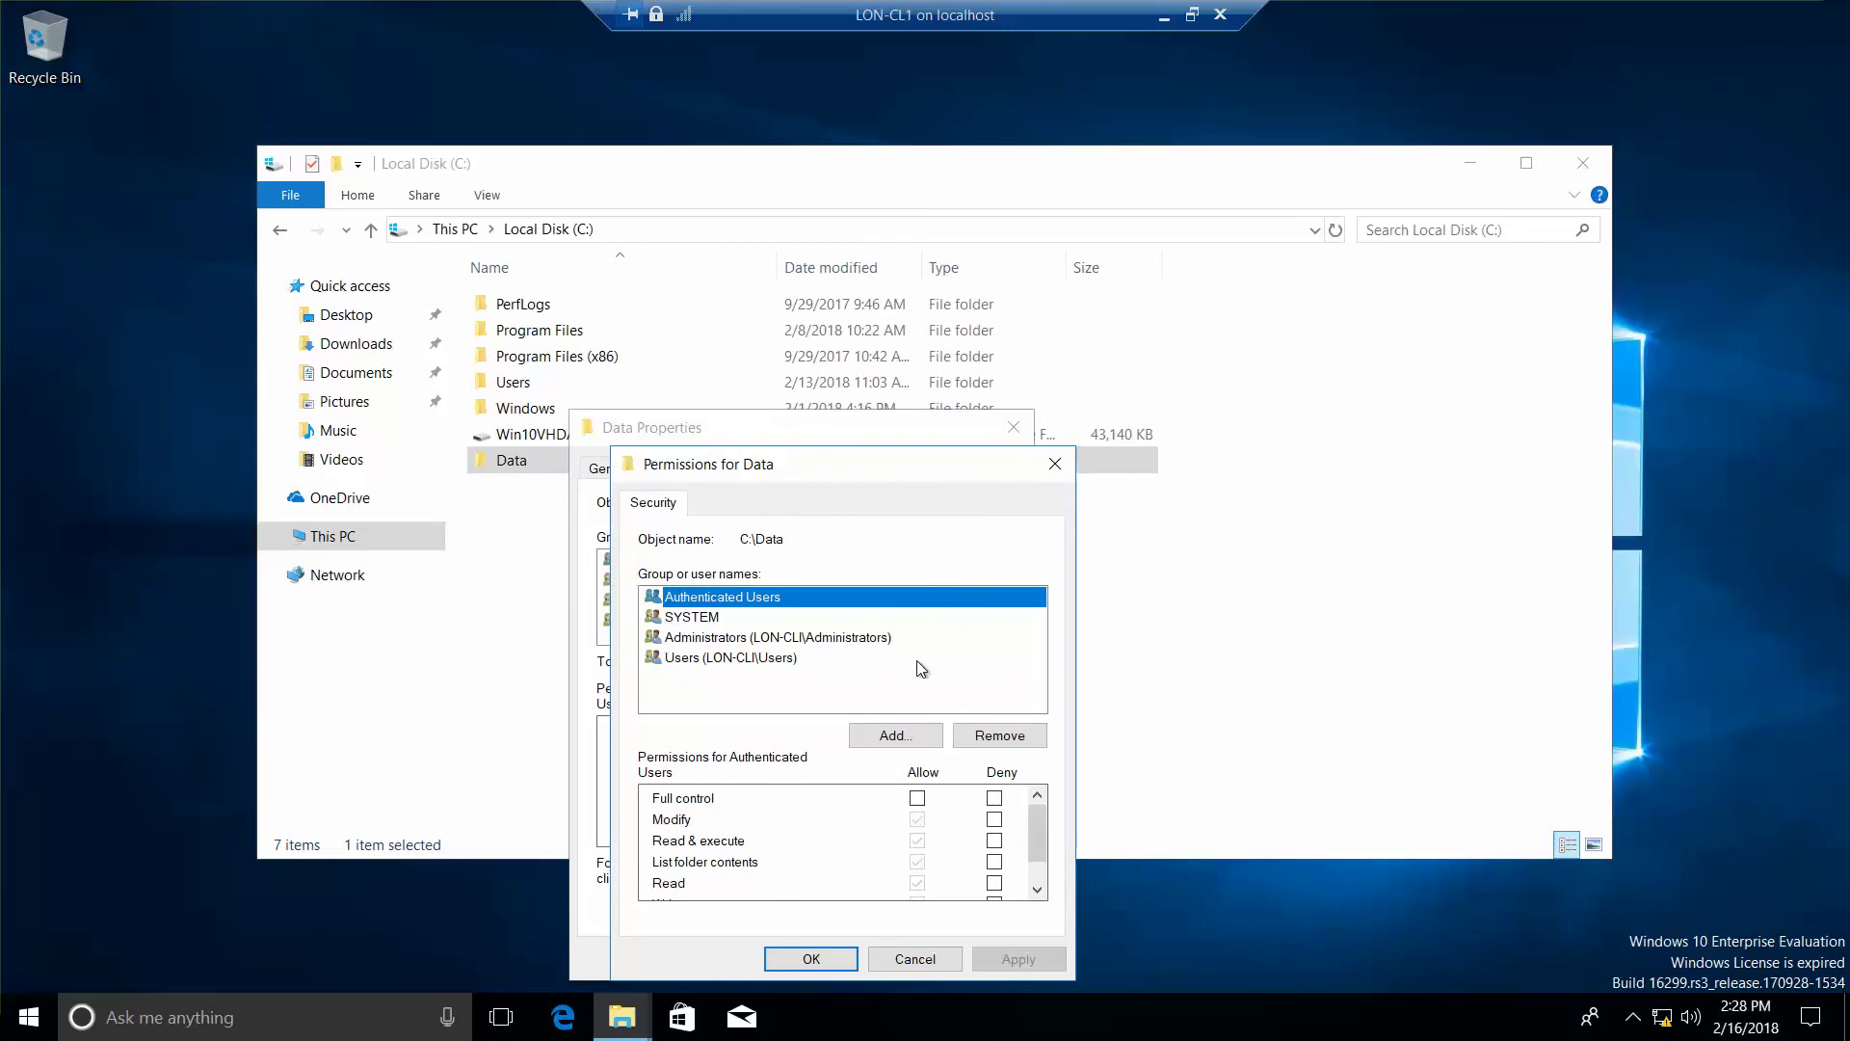
pyautogui.click(902, 738)
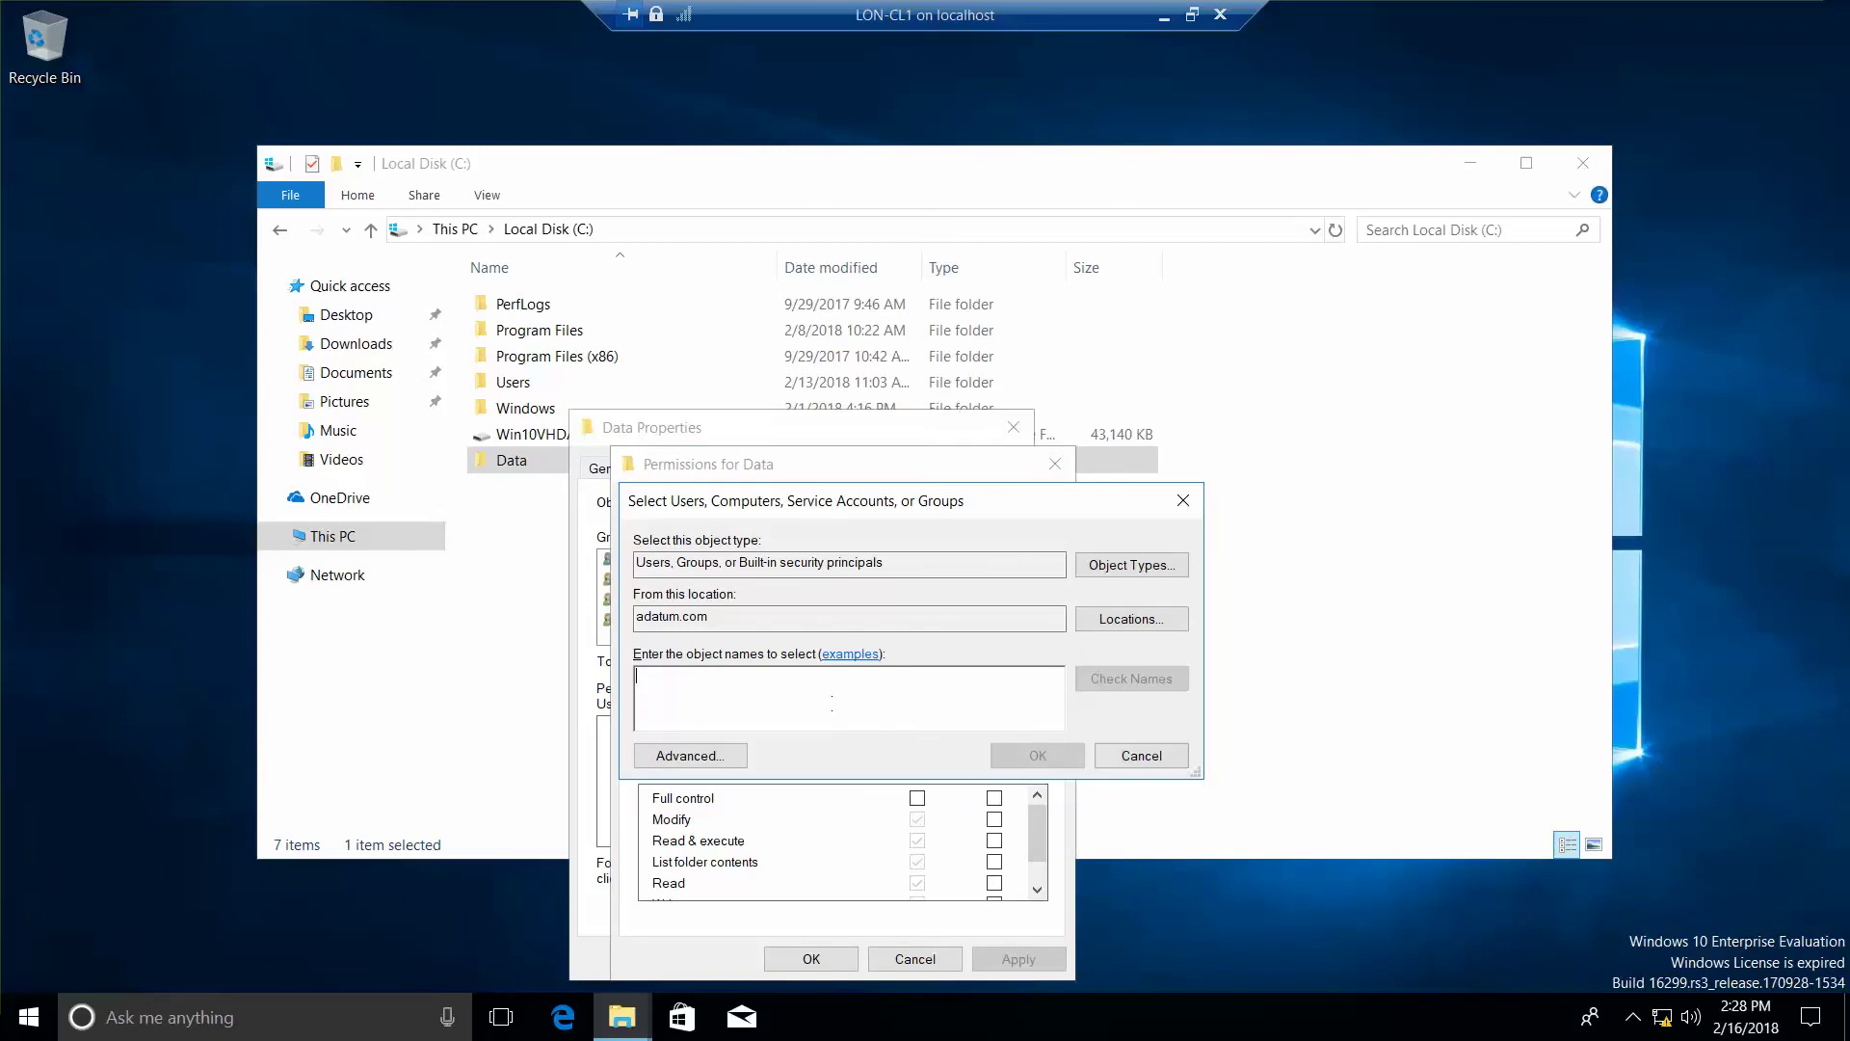
pyautogui.write('twilliams')
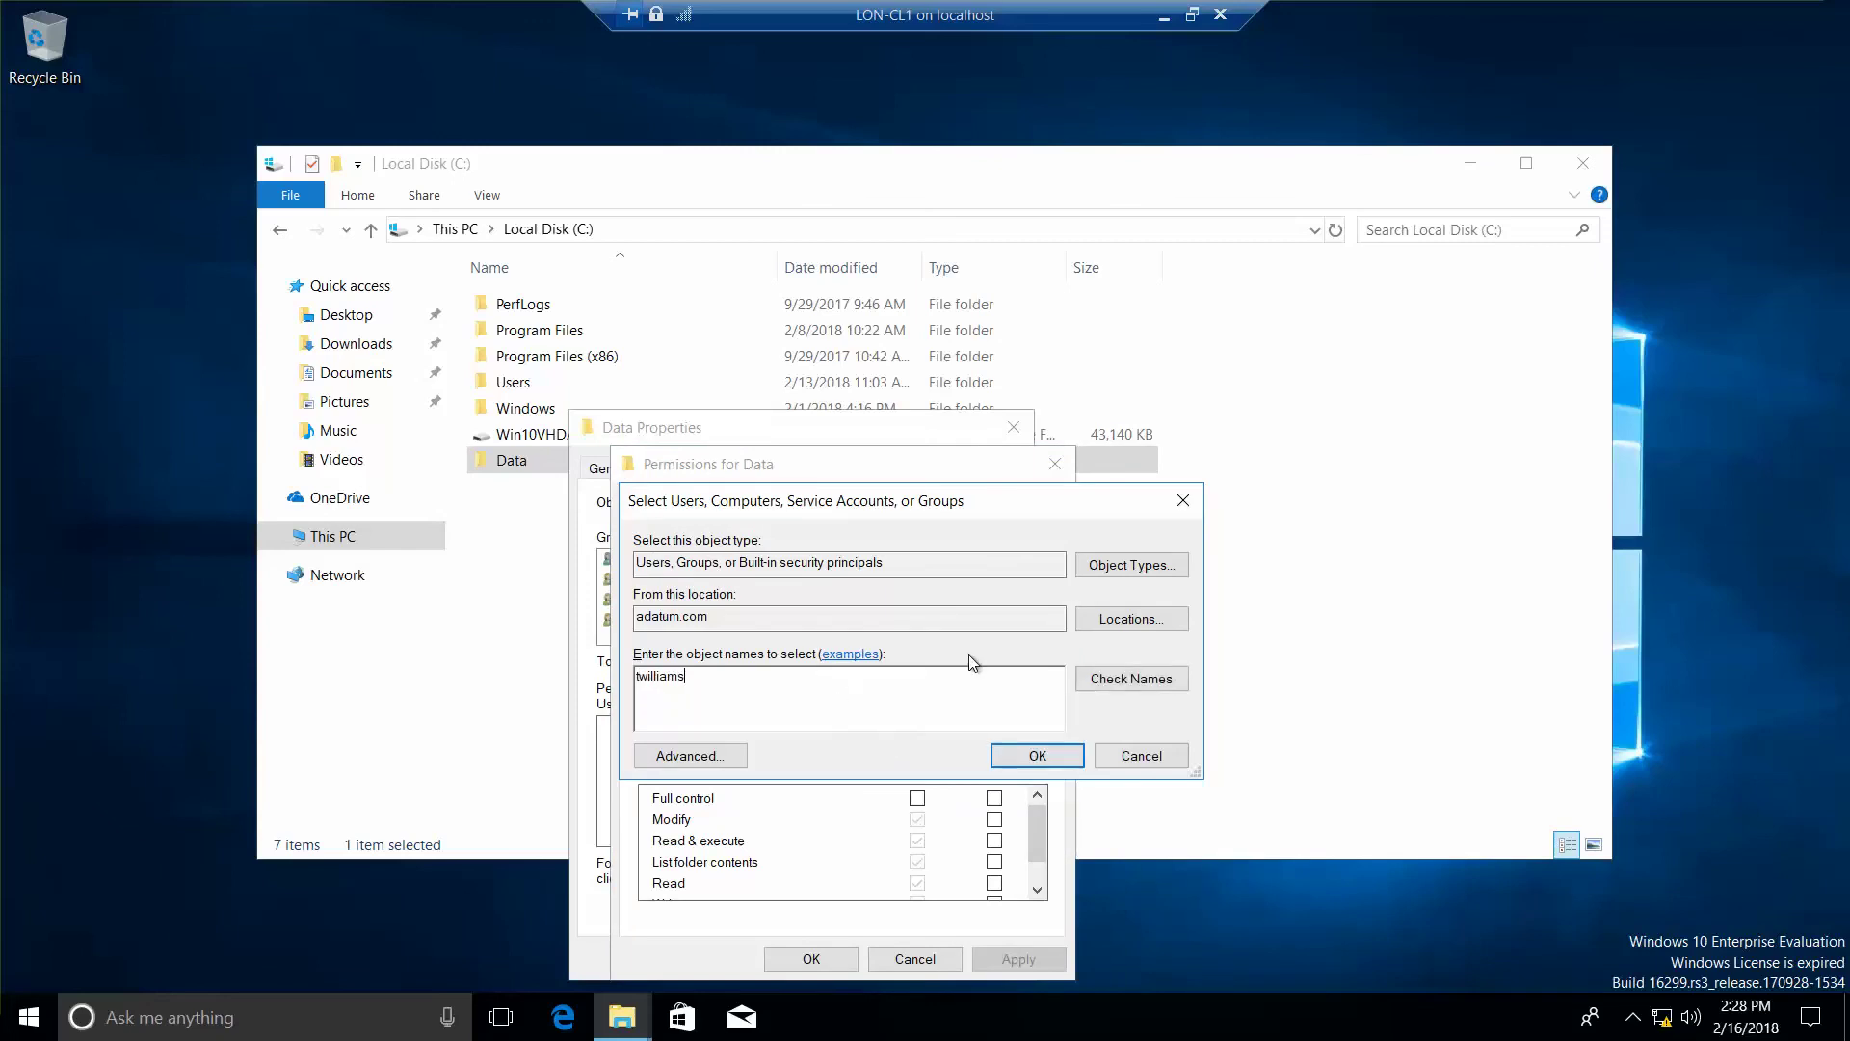
pyautogui.click(1108, 681)
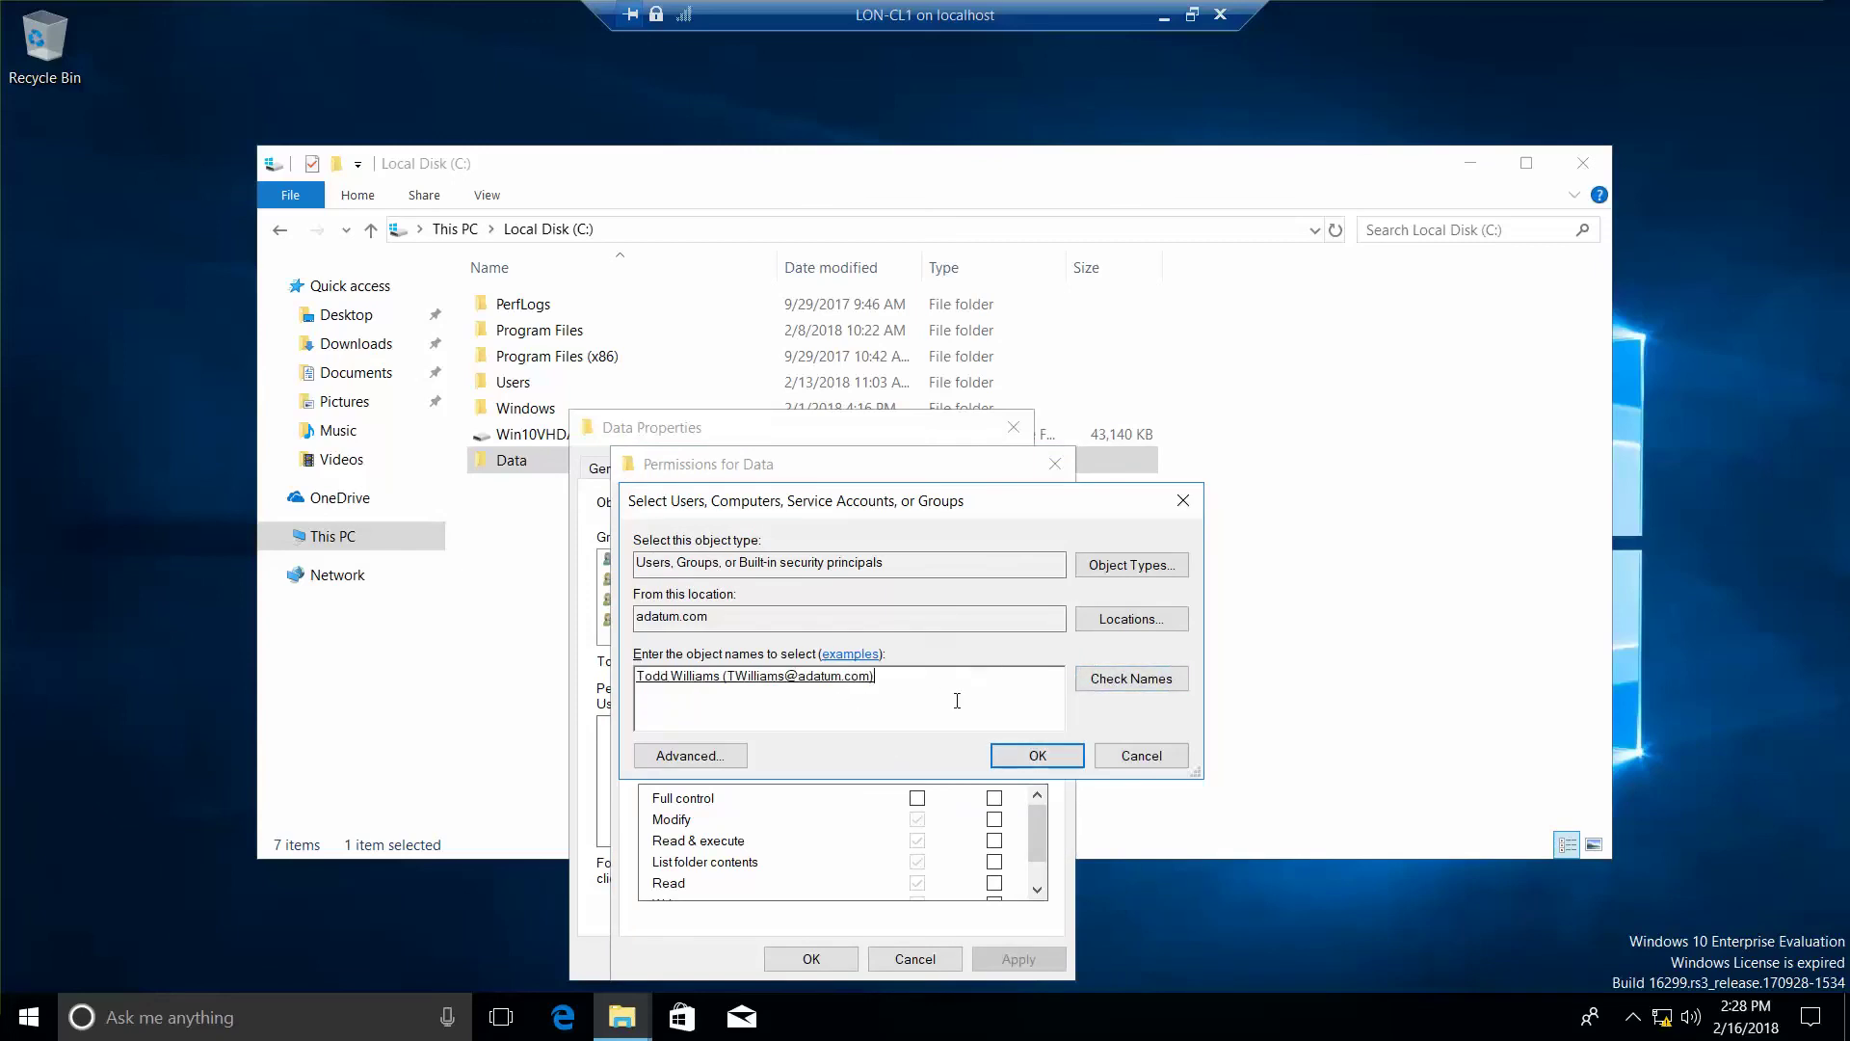
pyautogui.click(1033, 754)
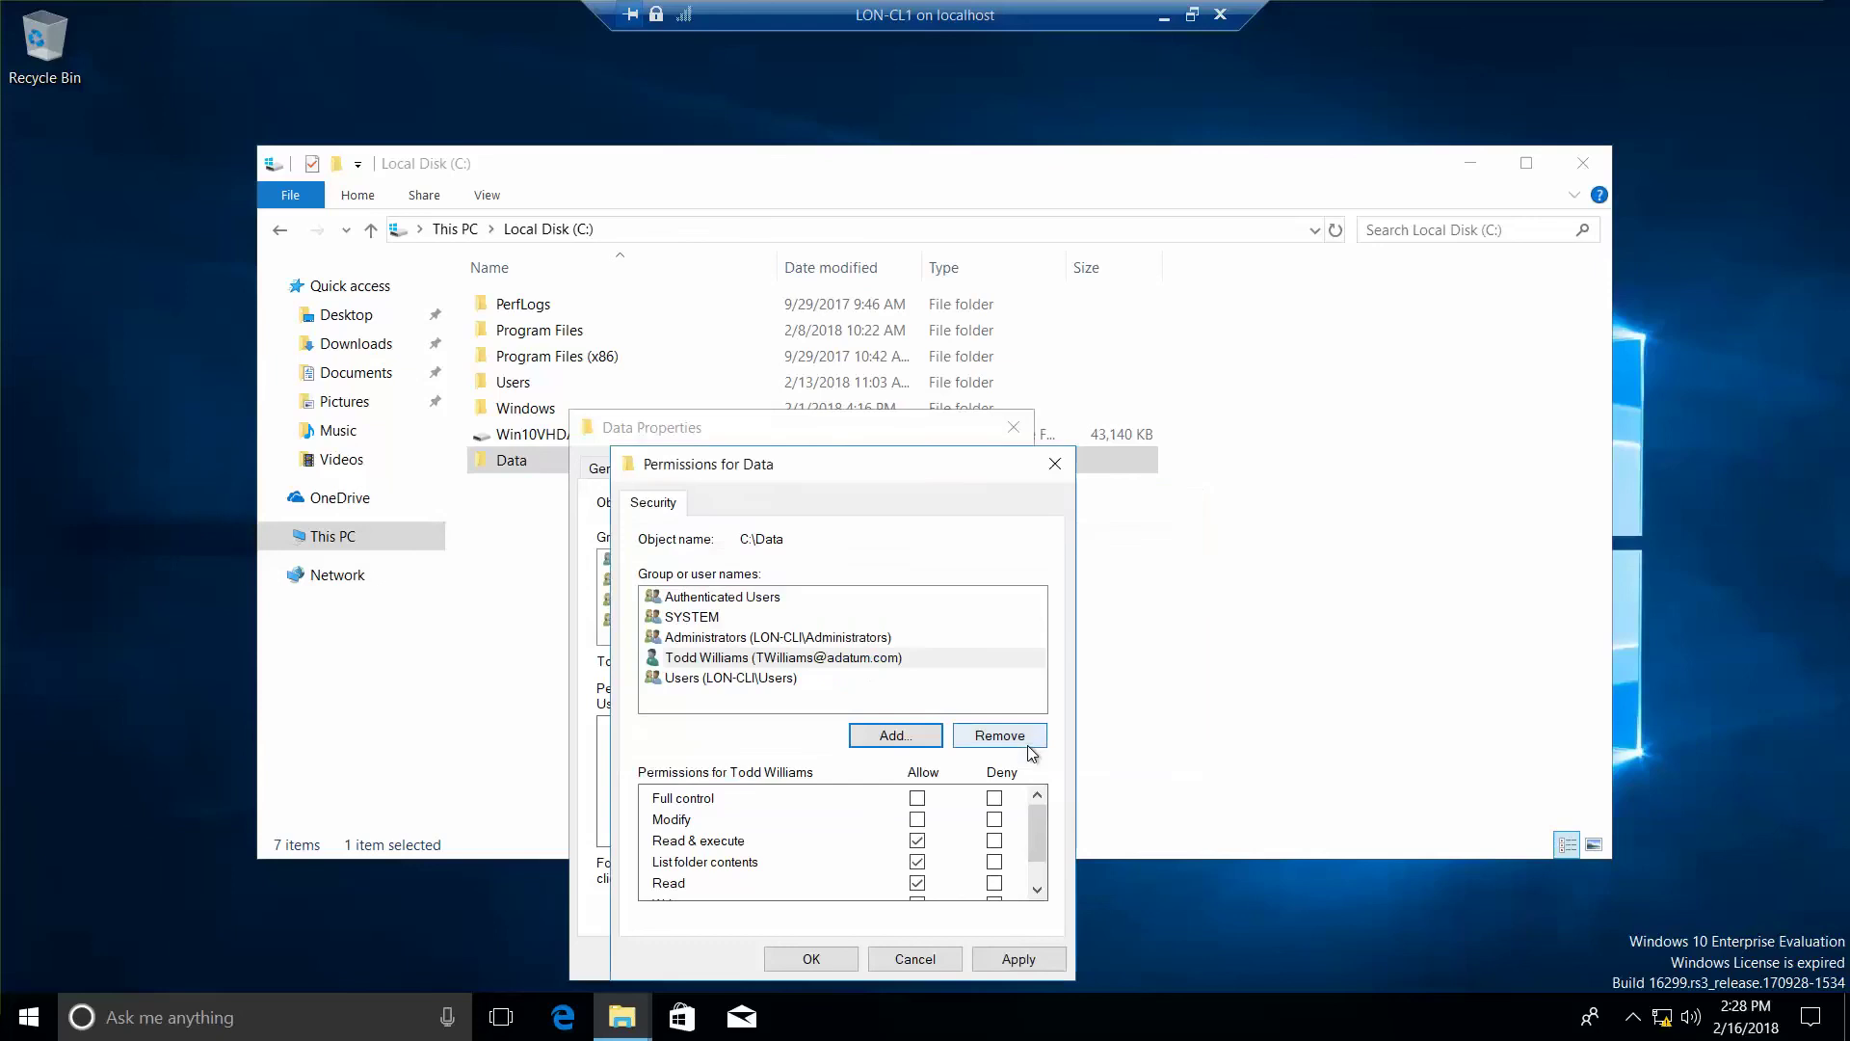
pyautogui.click(917, 798)
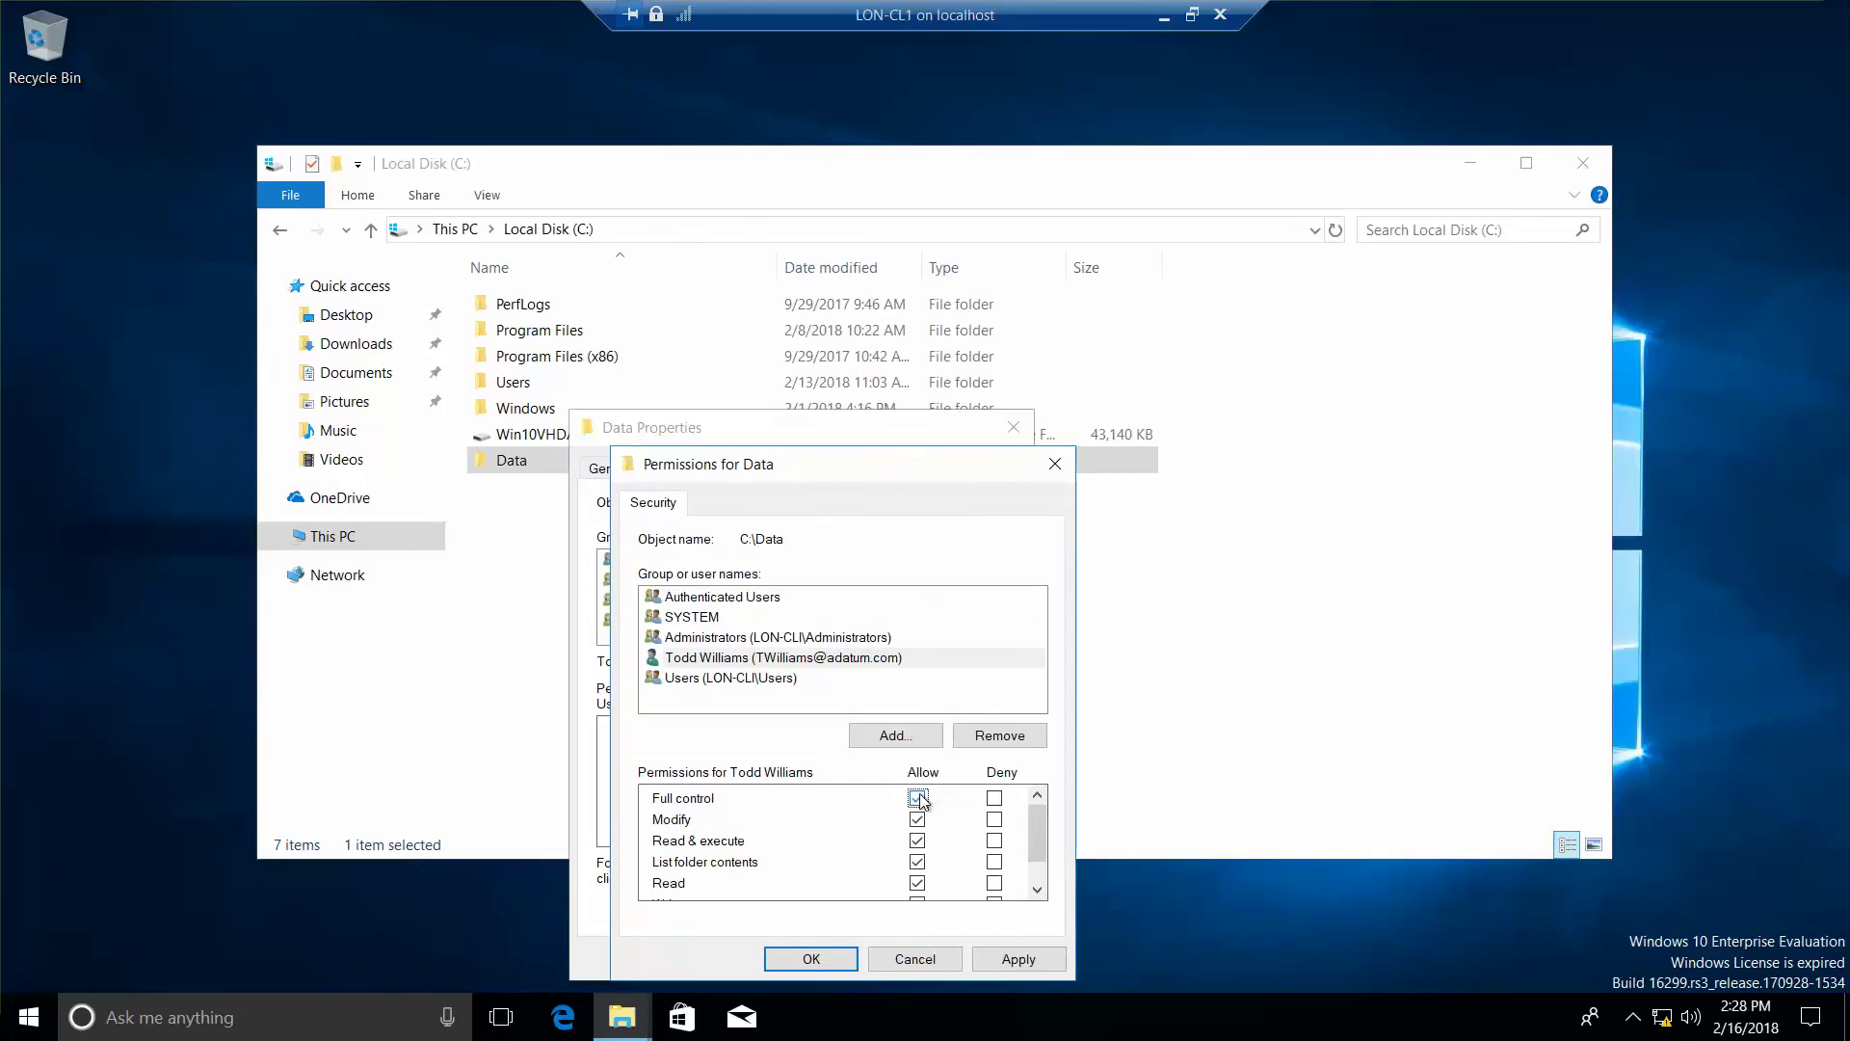
pyautogui.click(828, 959)
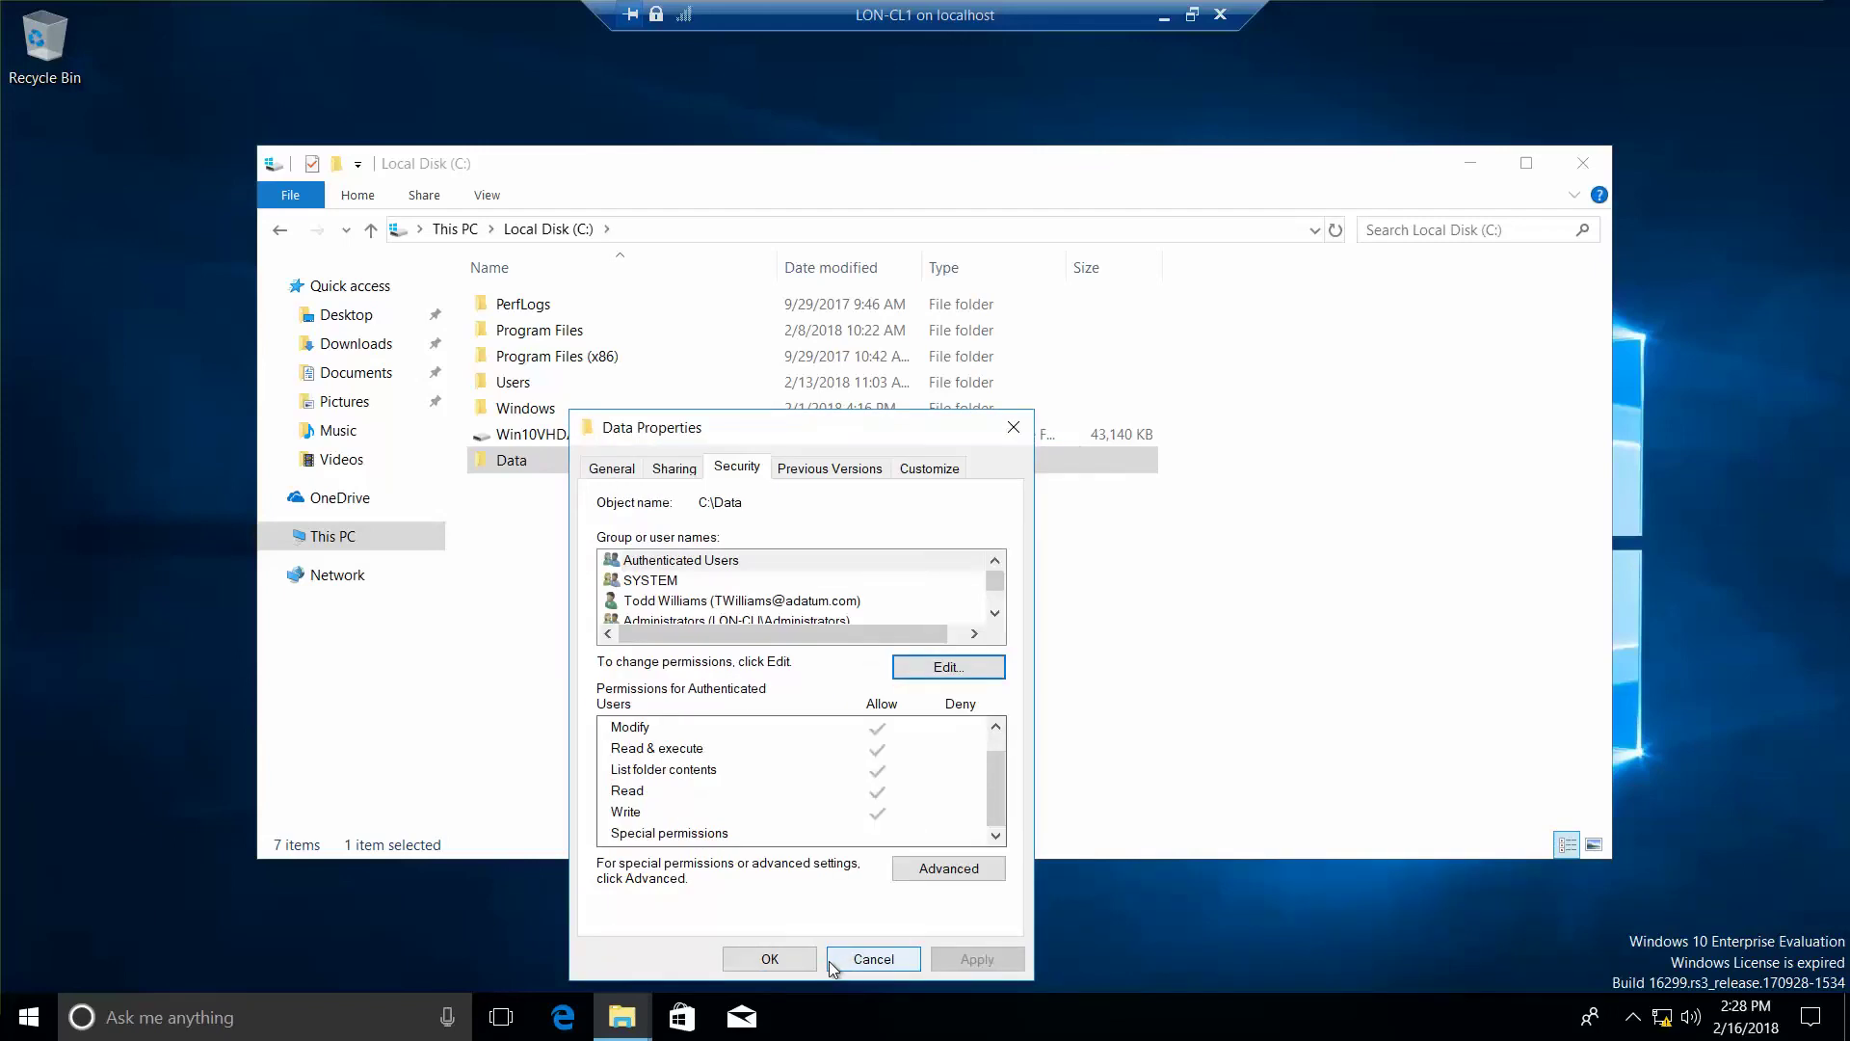
pyautogui.click(939, 879)
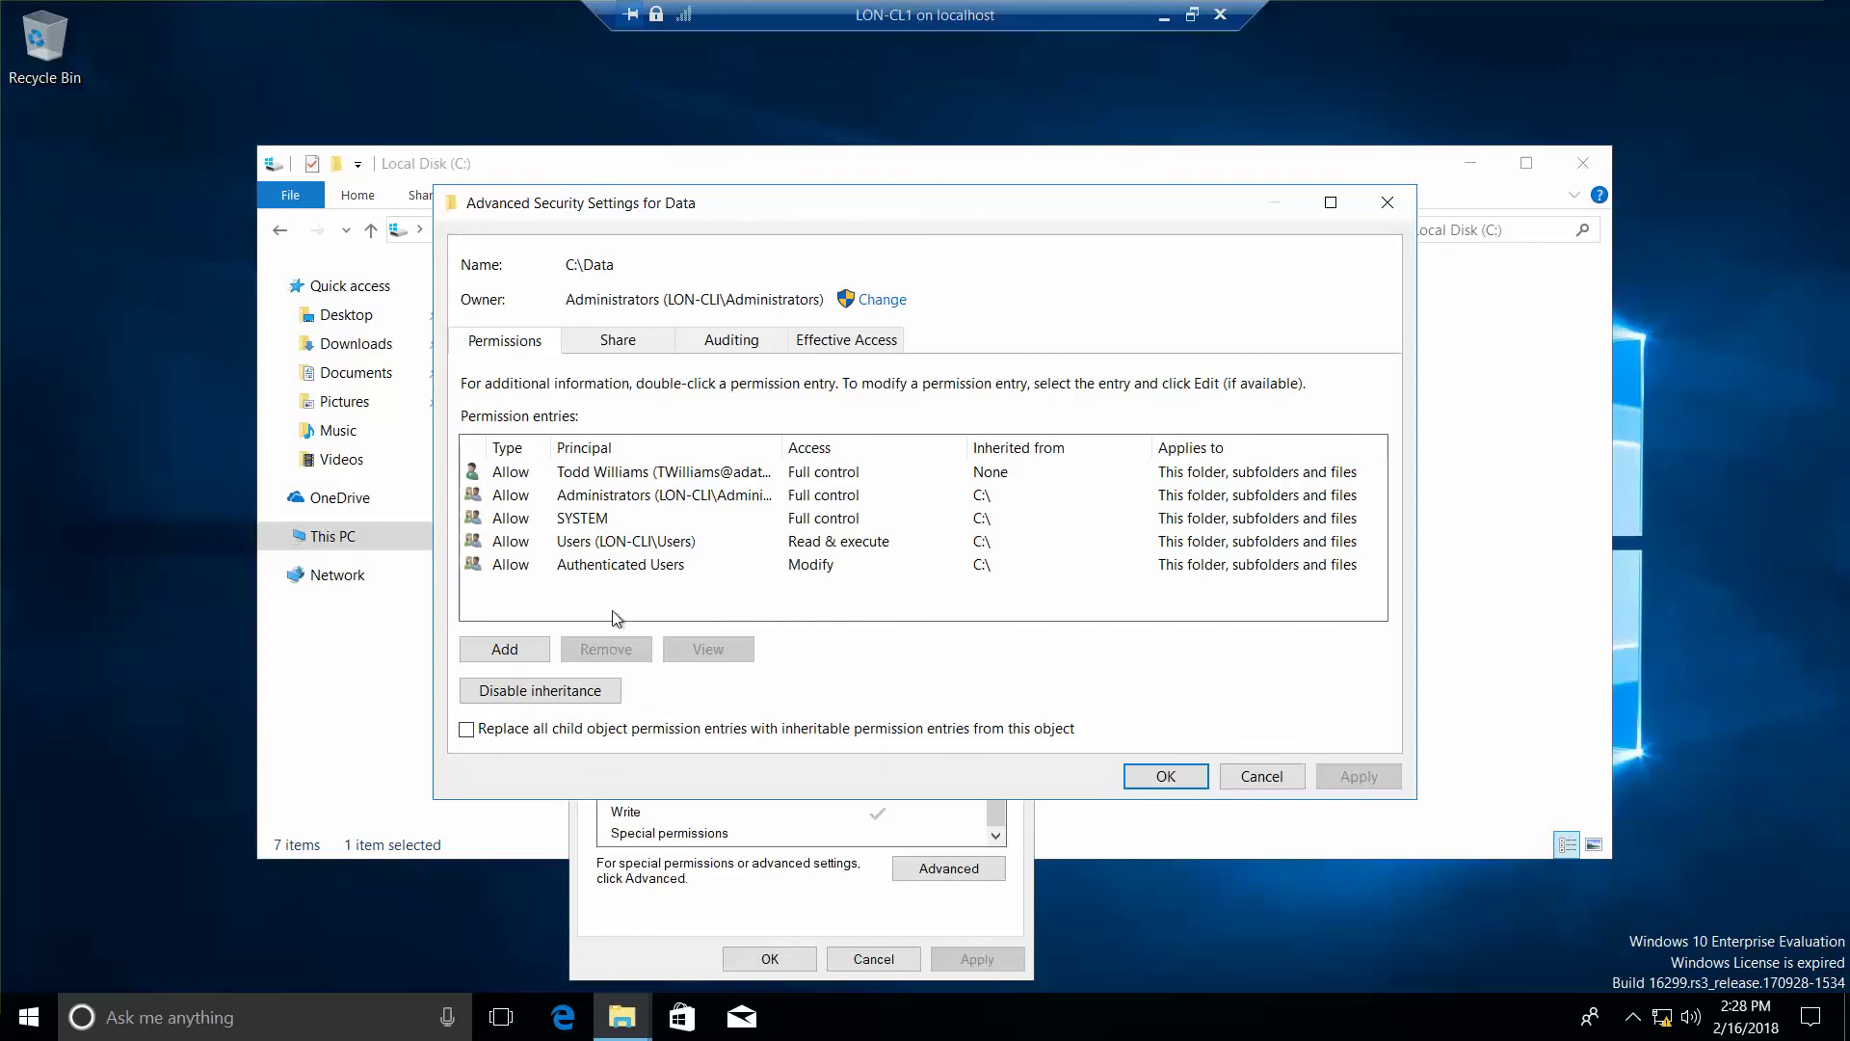
pyautogui.click(606, 474)
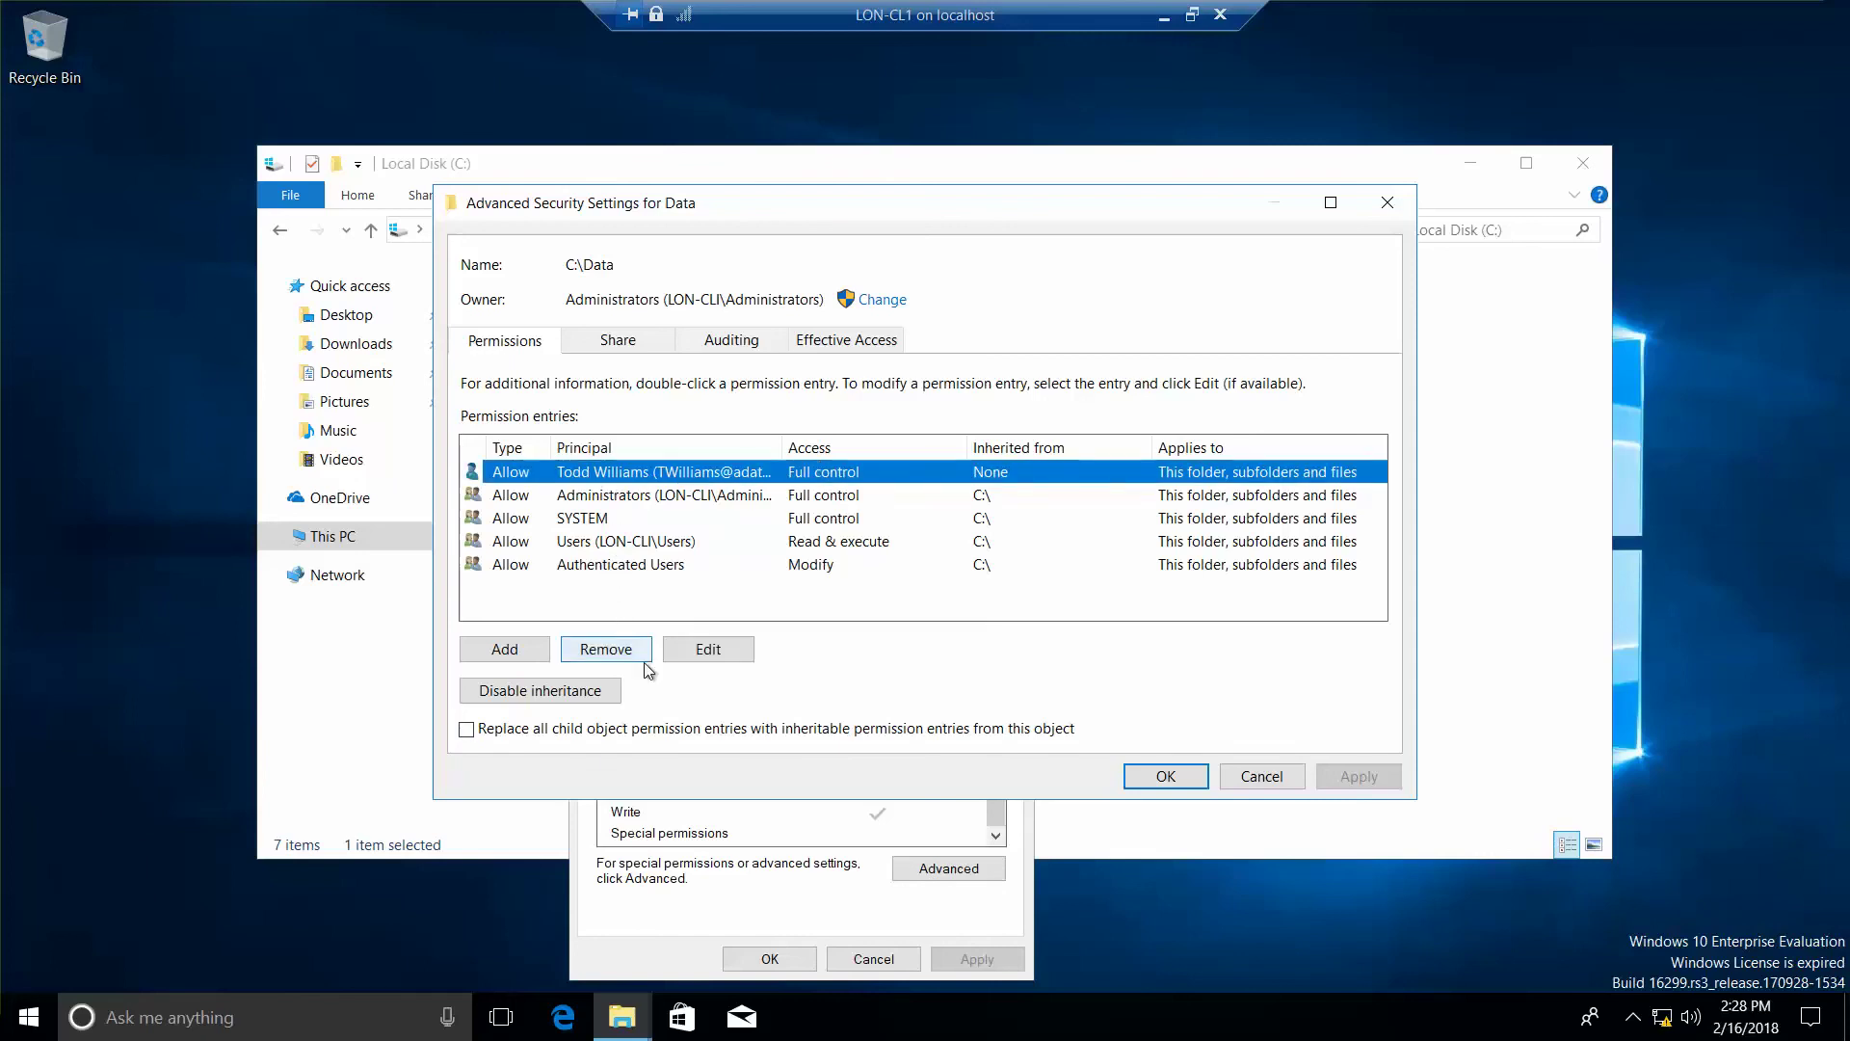
pyautogui.click(861, 355)
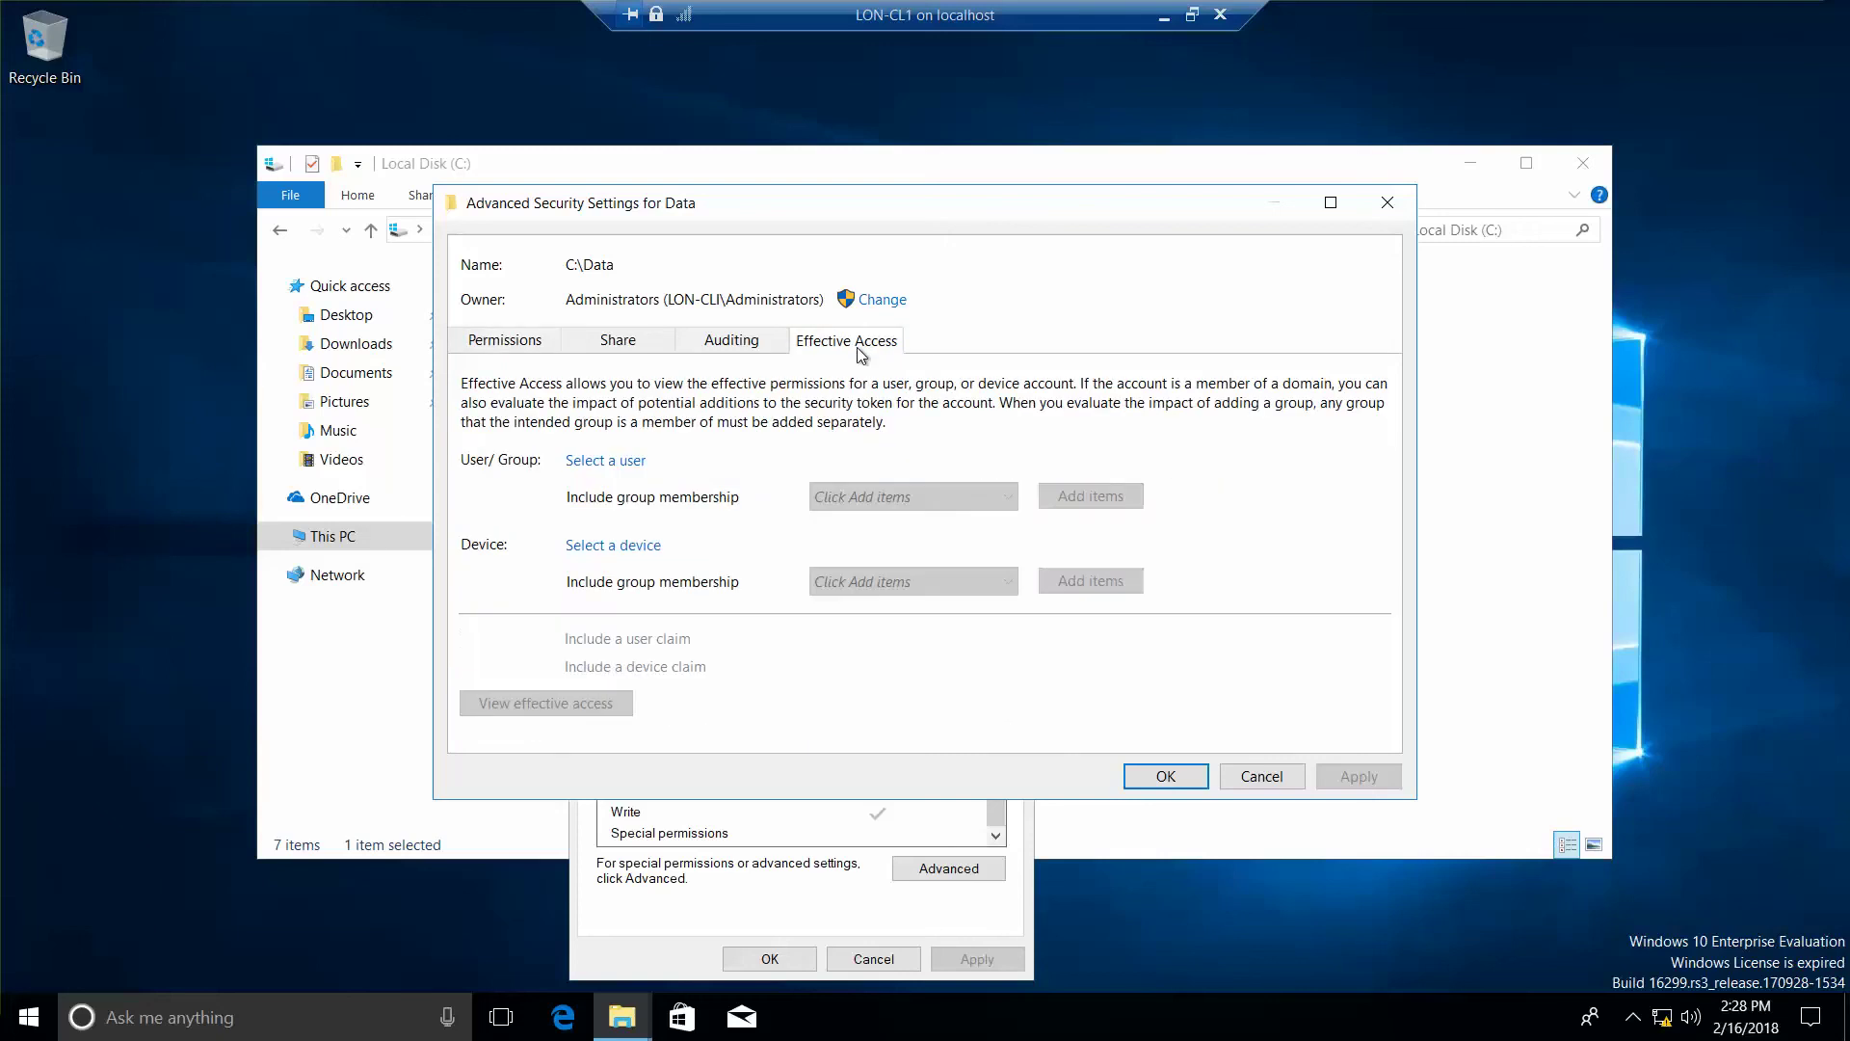
pyautogui.click(579, 466)
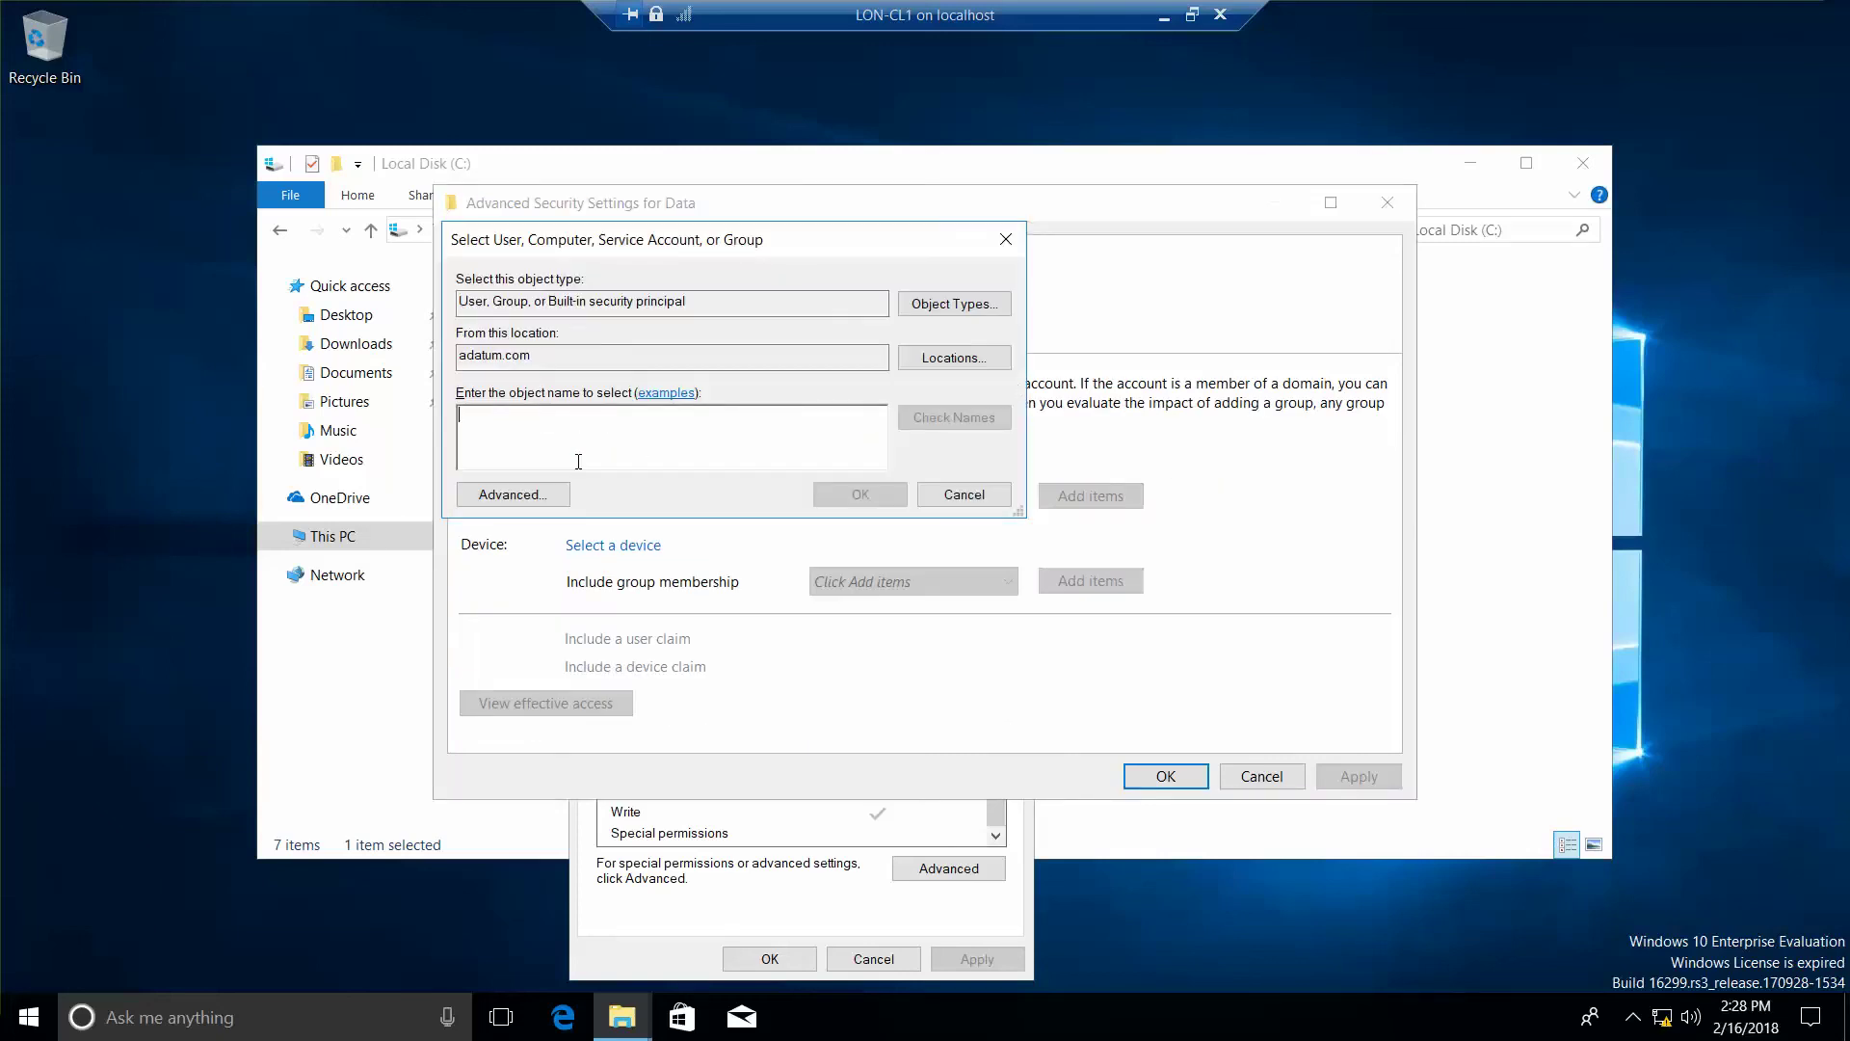
pyautogui.write('twilliams')
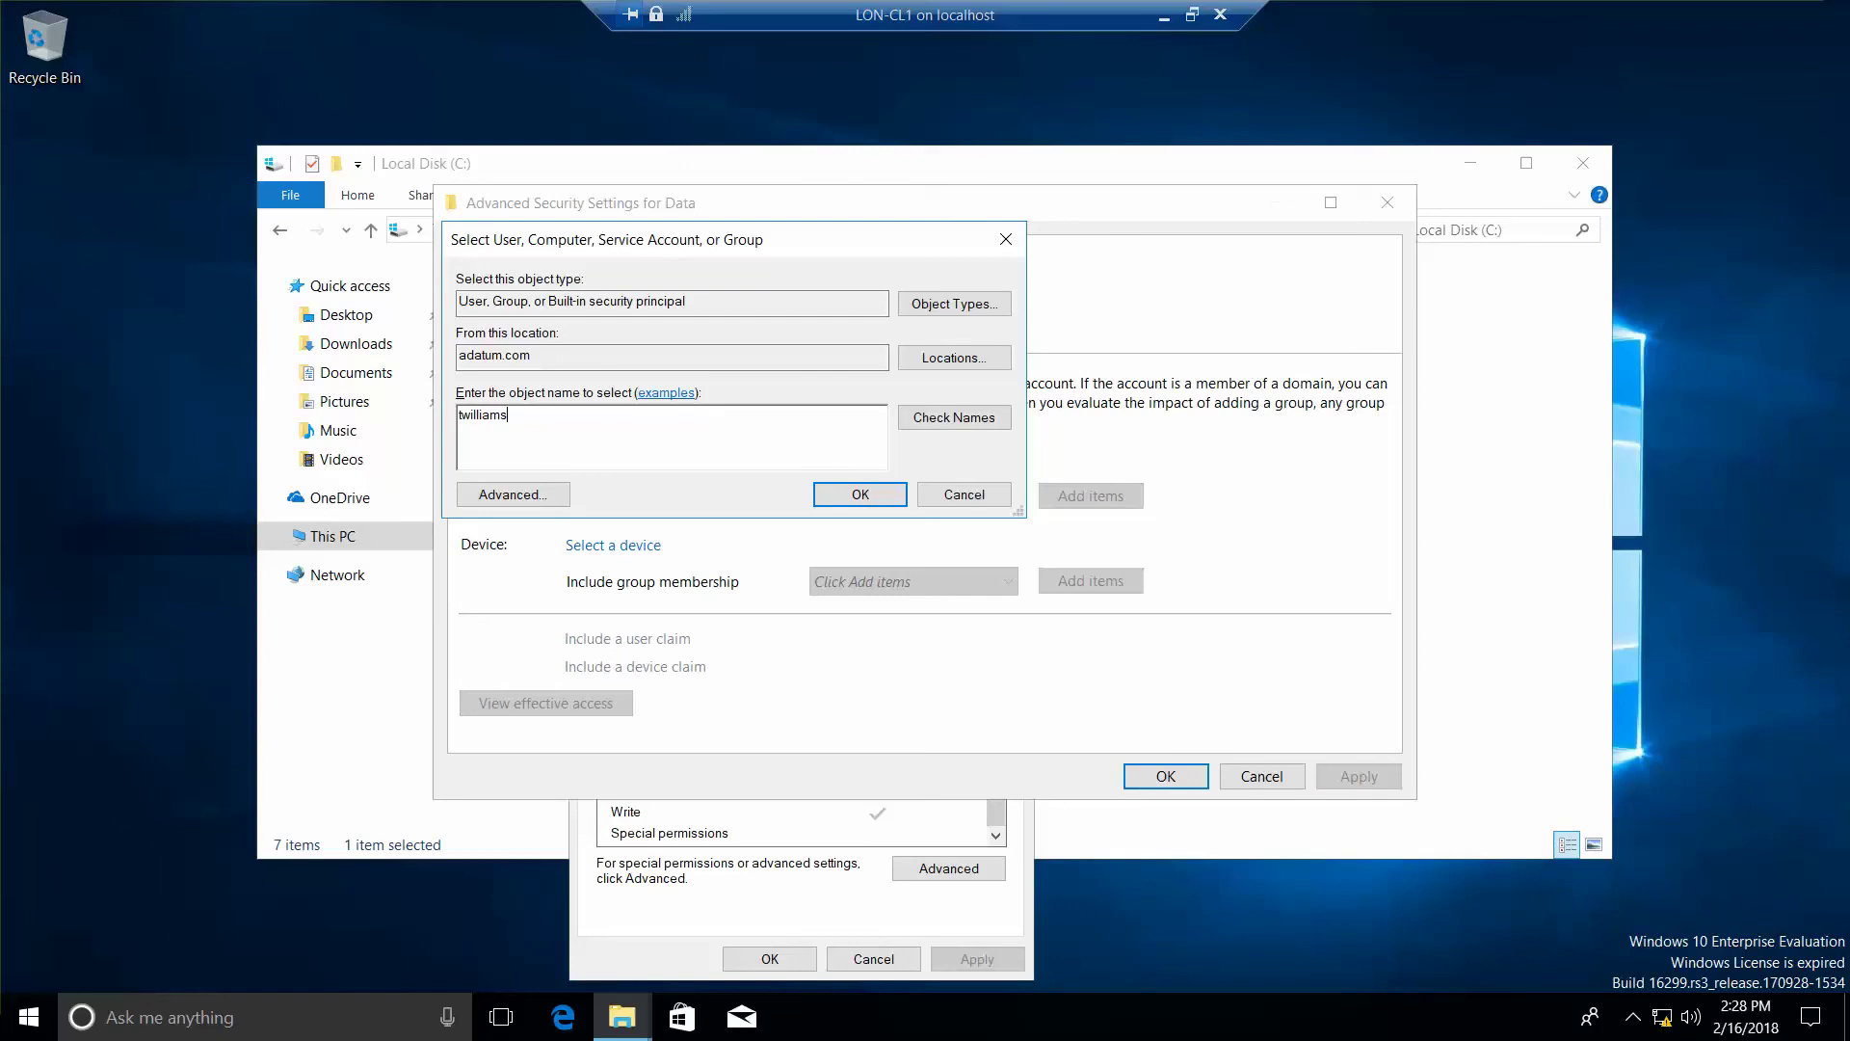
pyautogui.click(915, 421)
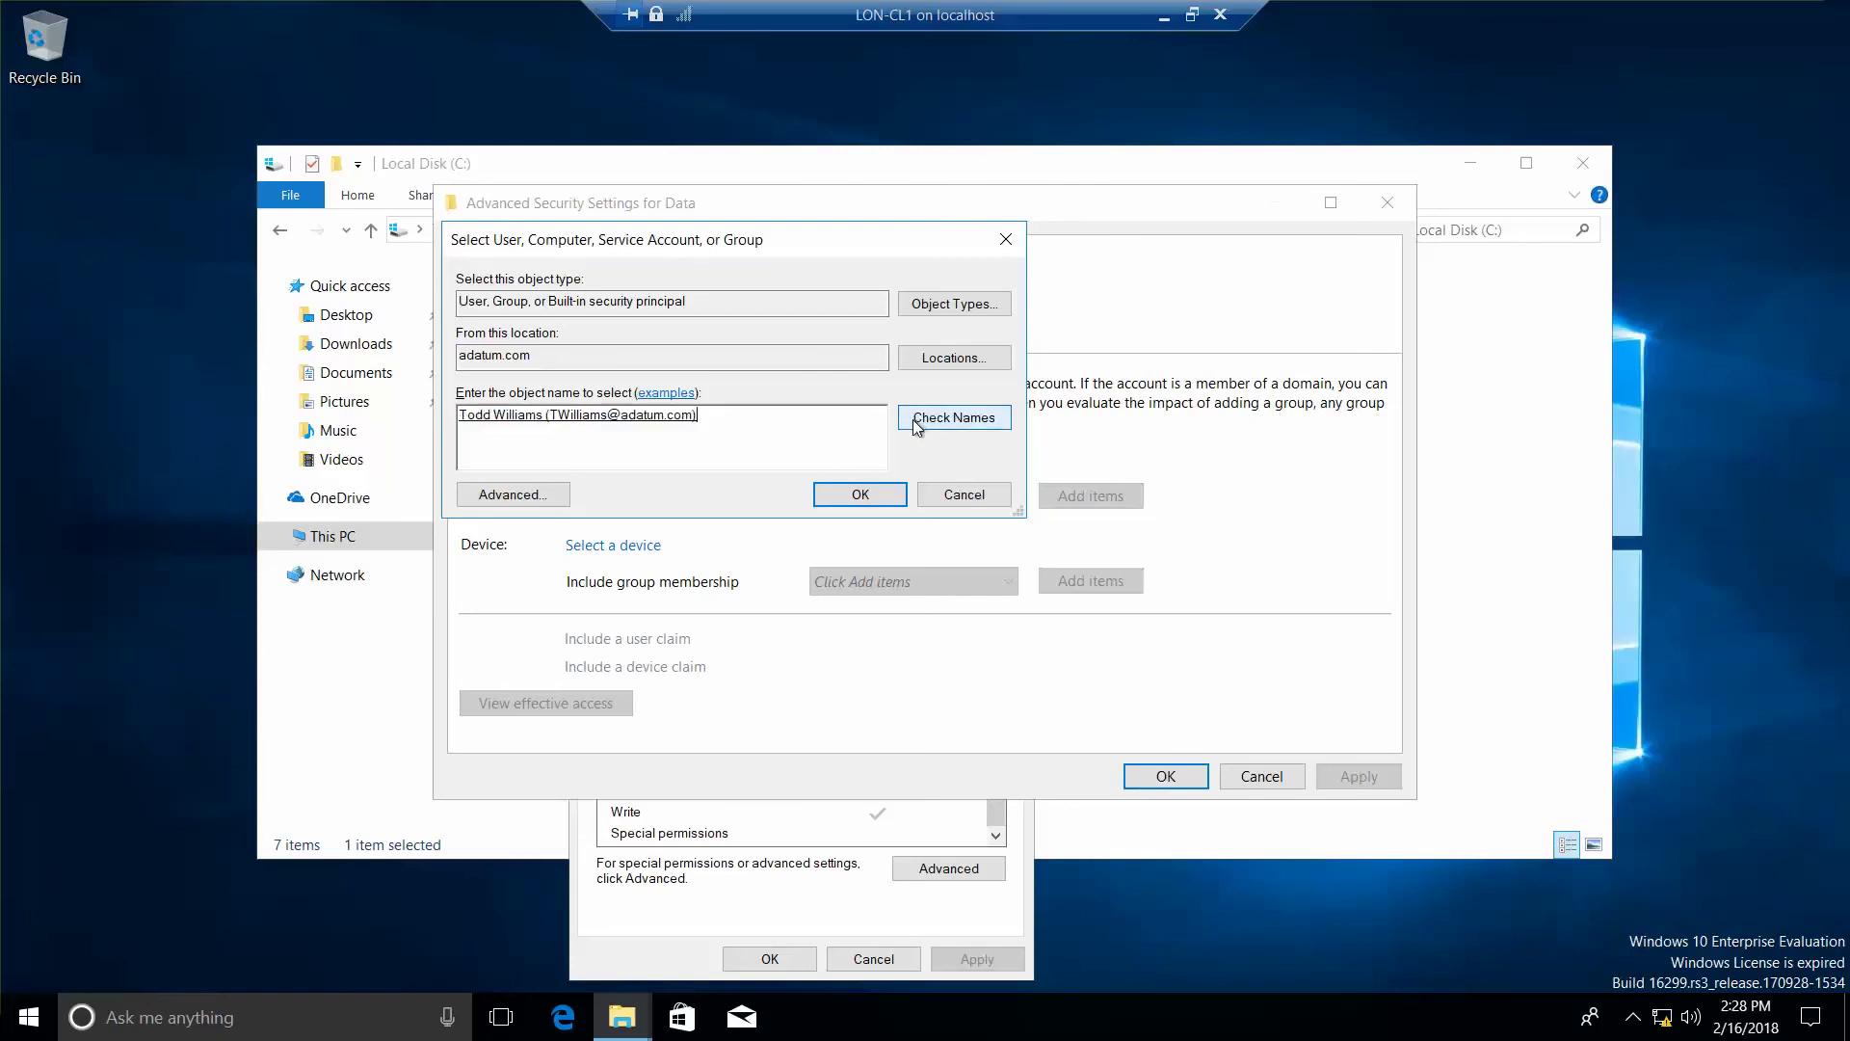
pyautogui.click(855, 497)
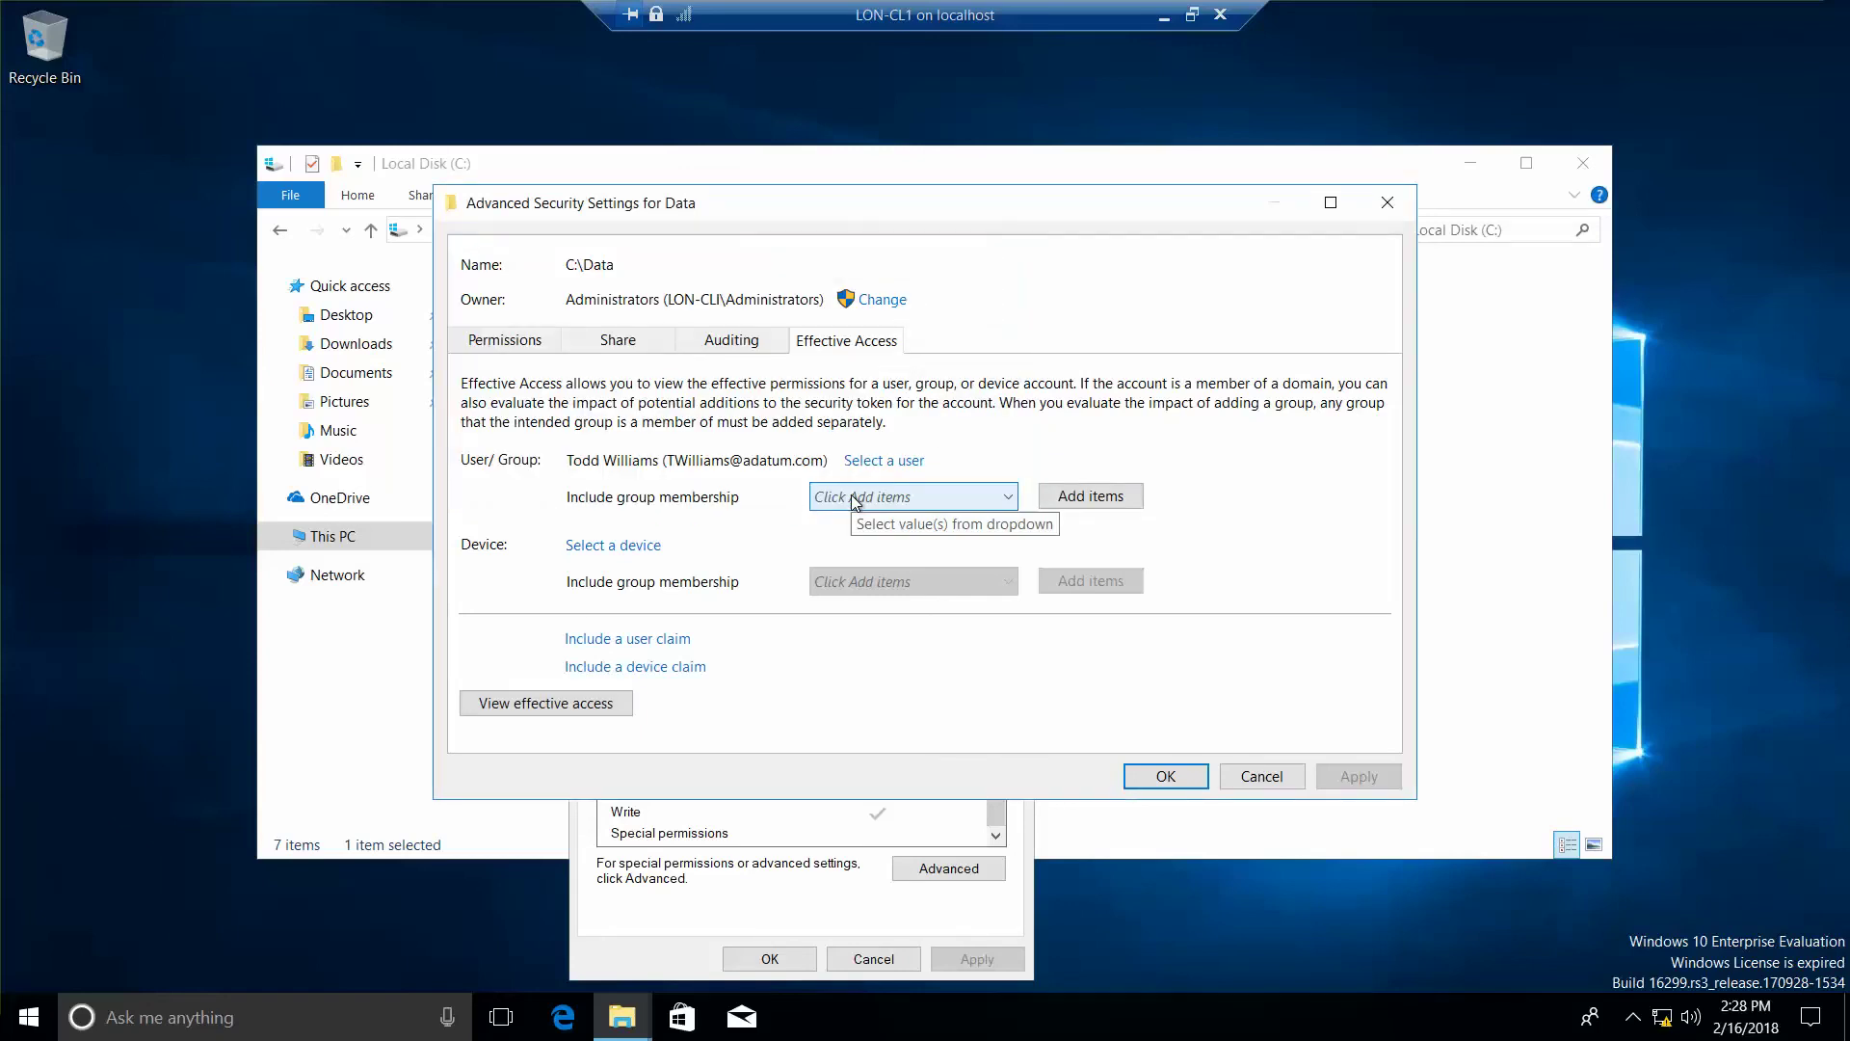
pyautogui.click(581, 711)
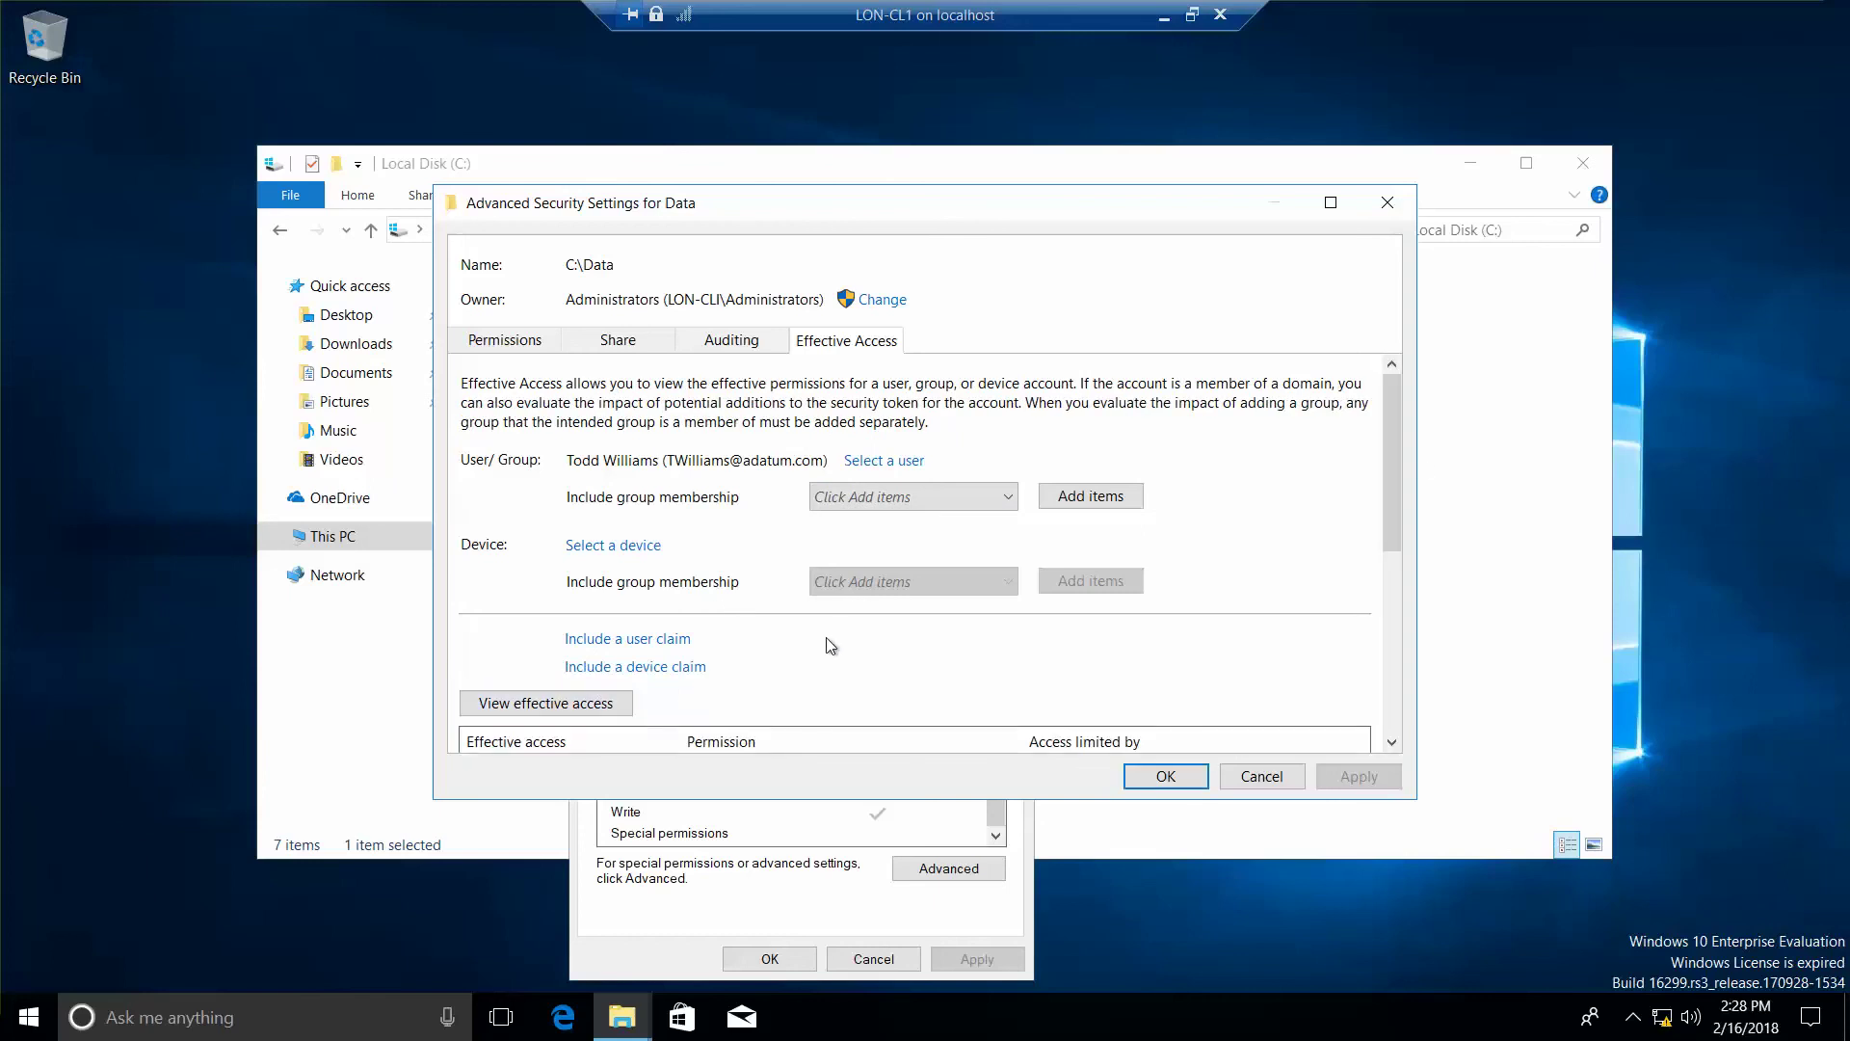
pyautogui.moveTo(1391, 442)
pyautogui.mouseDown()
pyautogui.moveTo(1407, 751)
pyautogui.moveTo(1412, 646)
pyautogui.mouseUp()
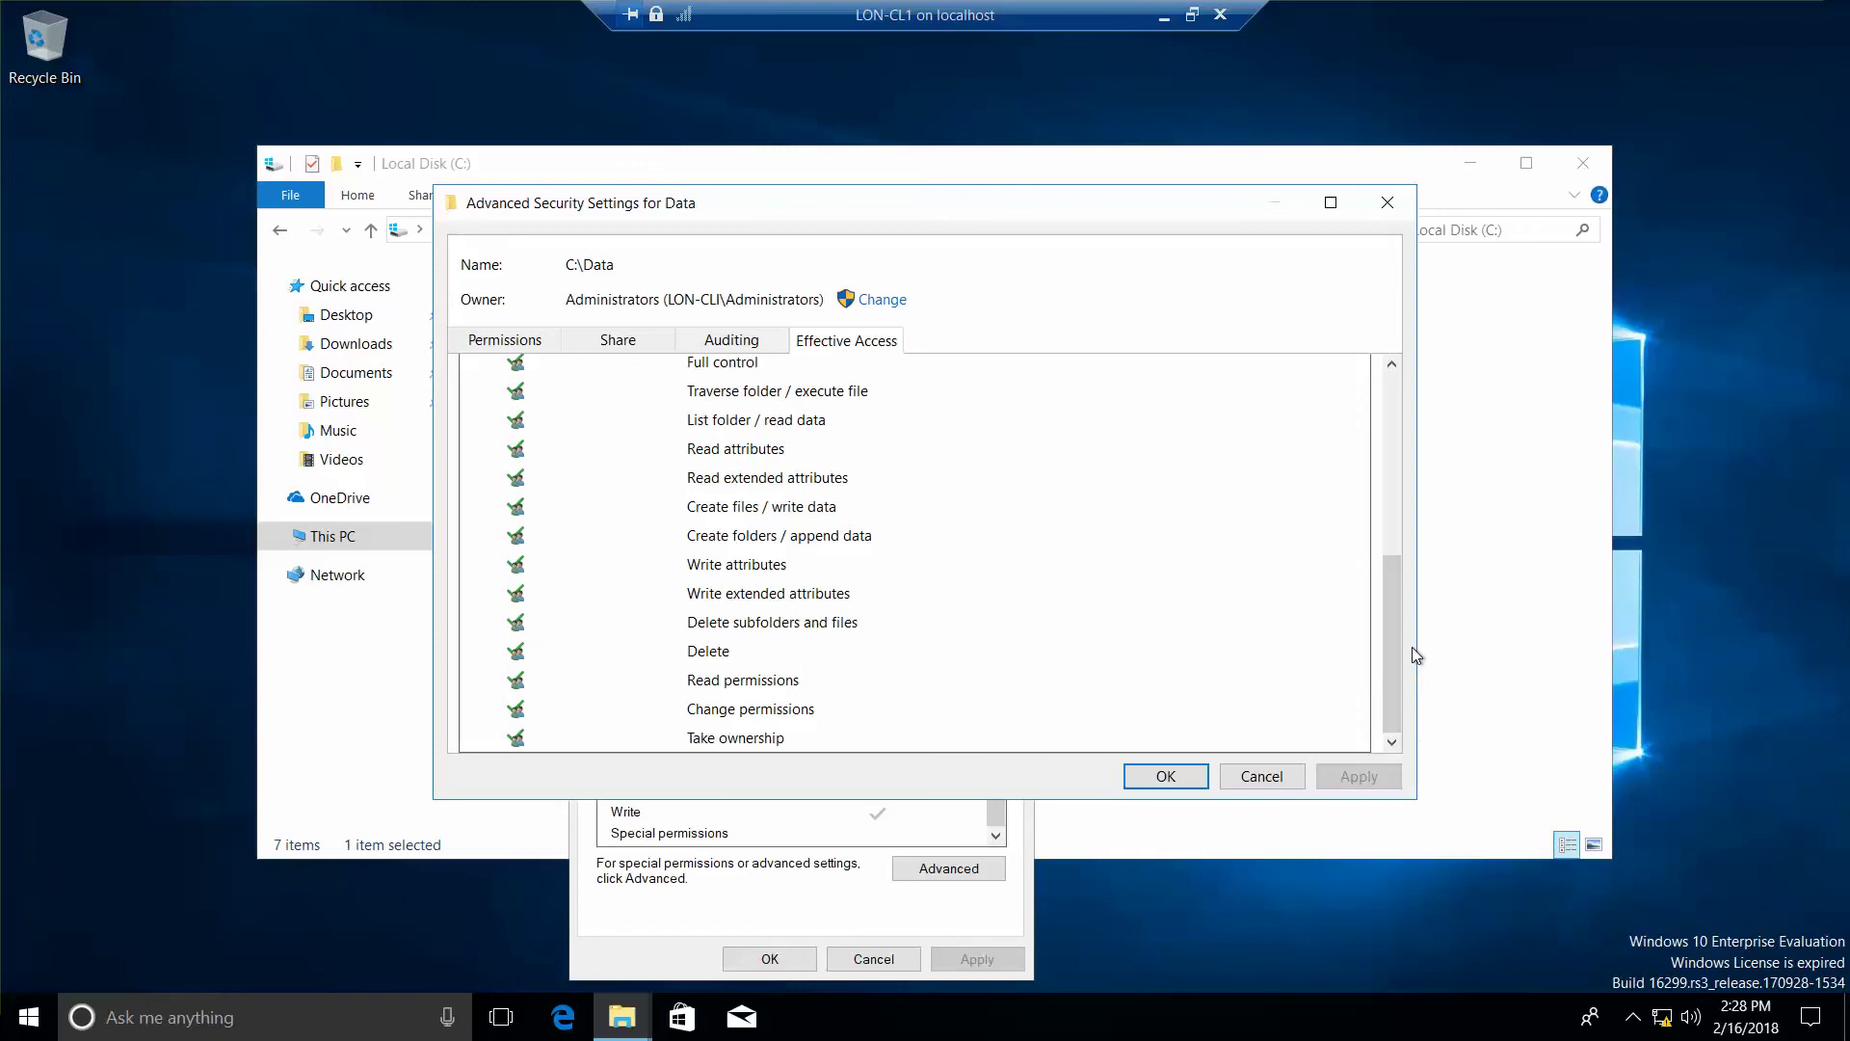
pyautogui.click(1163, 777)
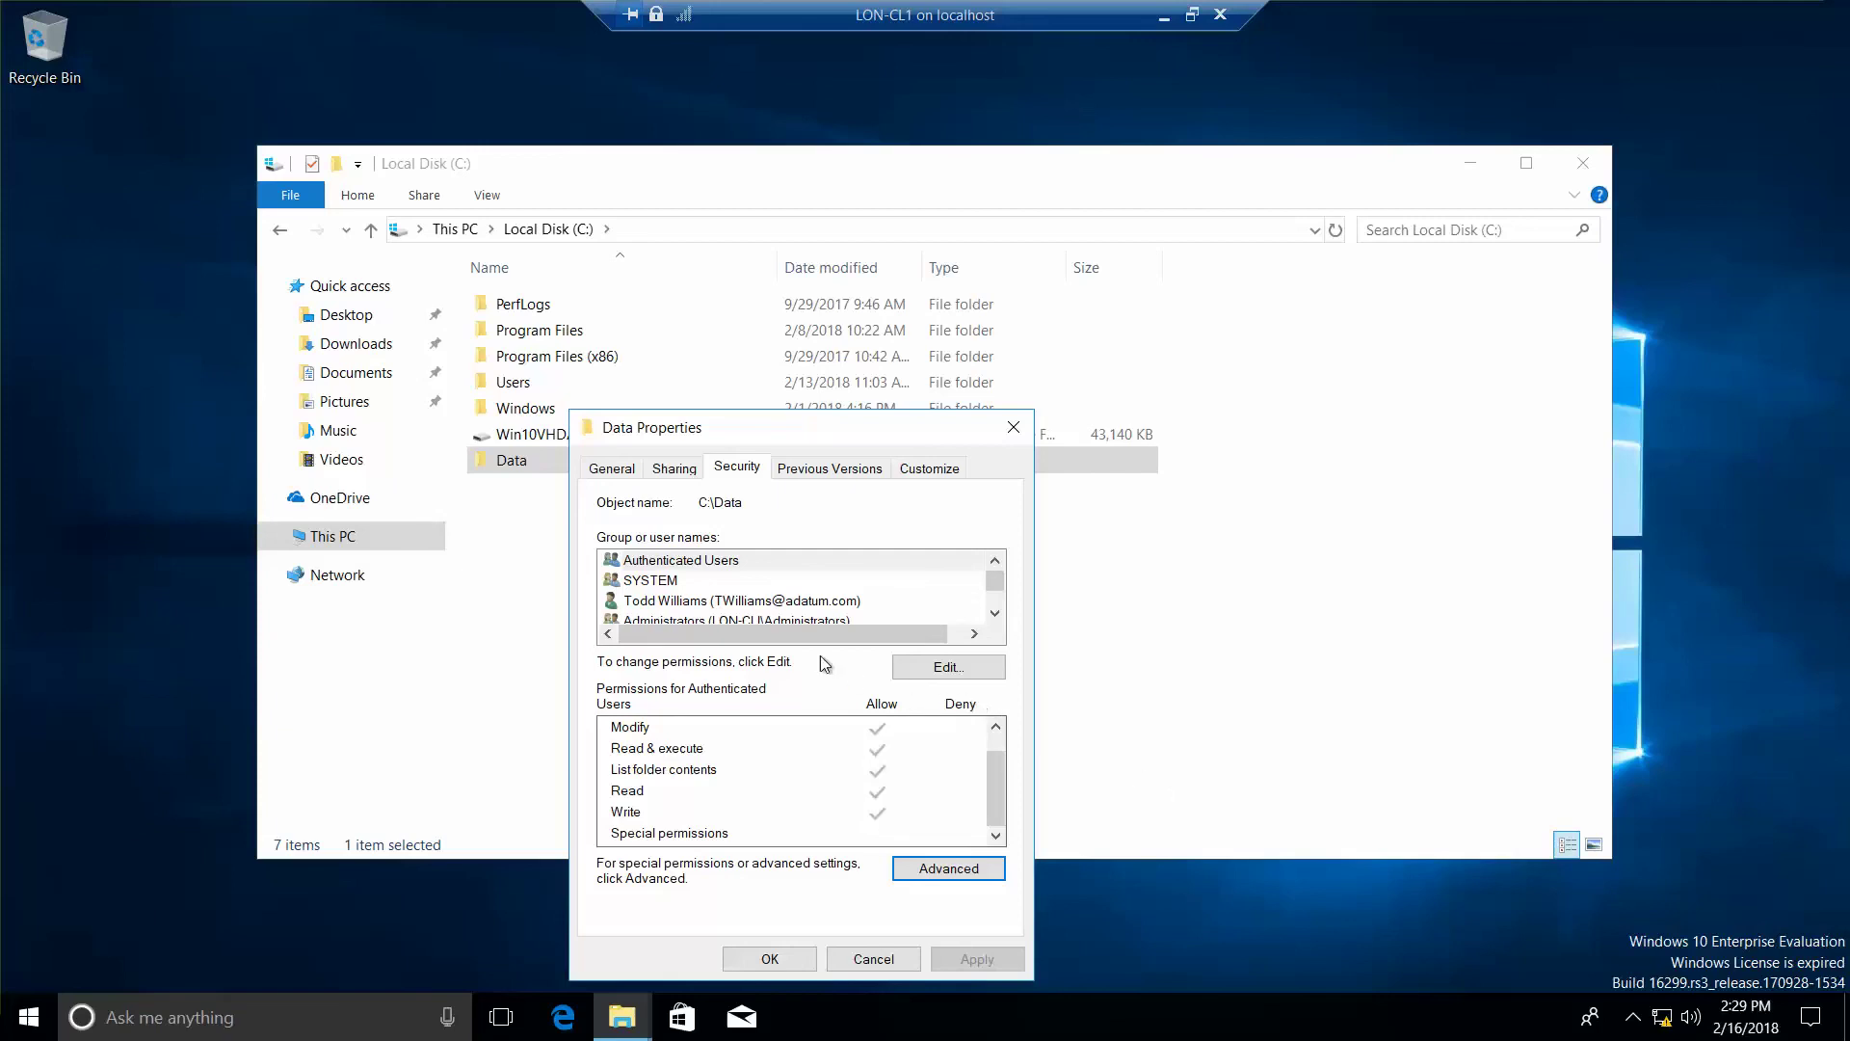
pyautogui.click(754, 609)
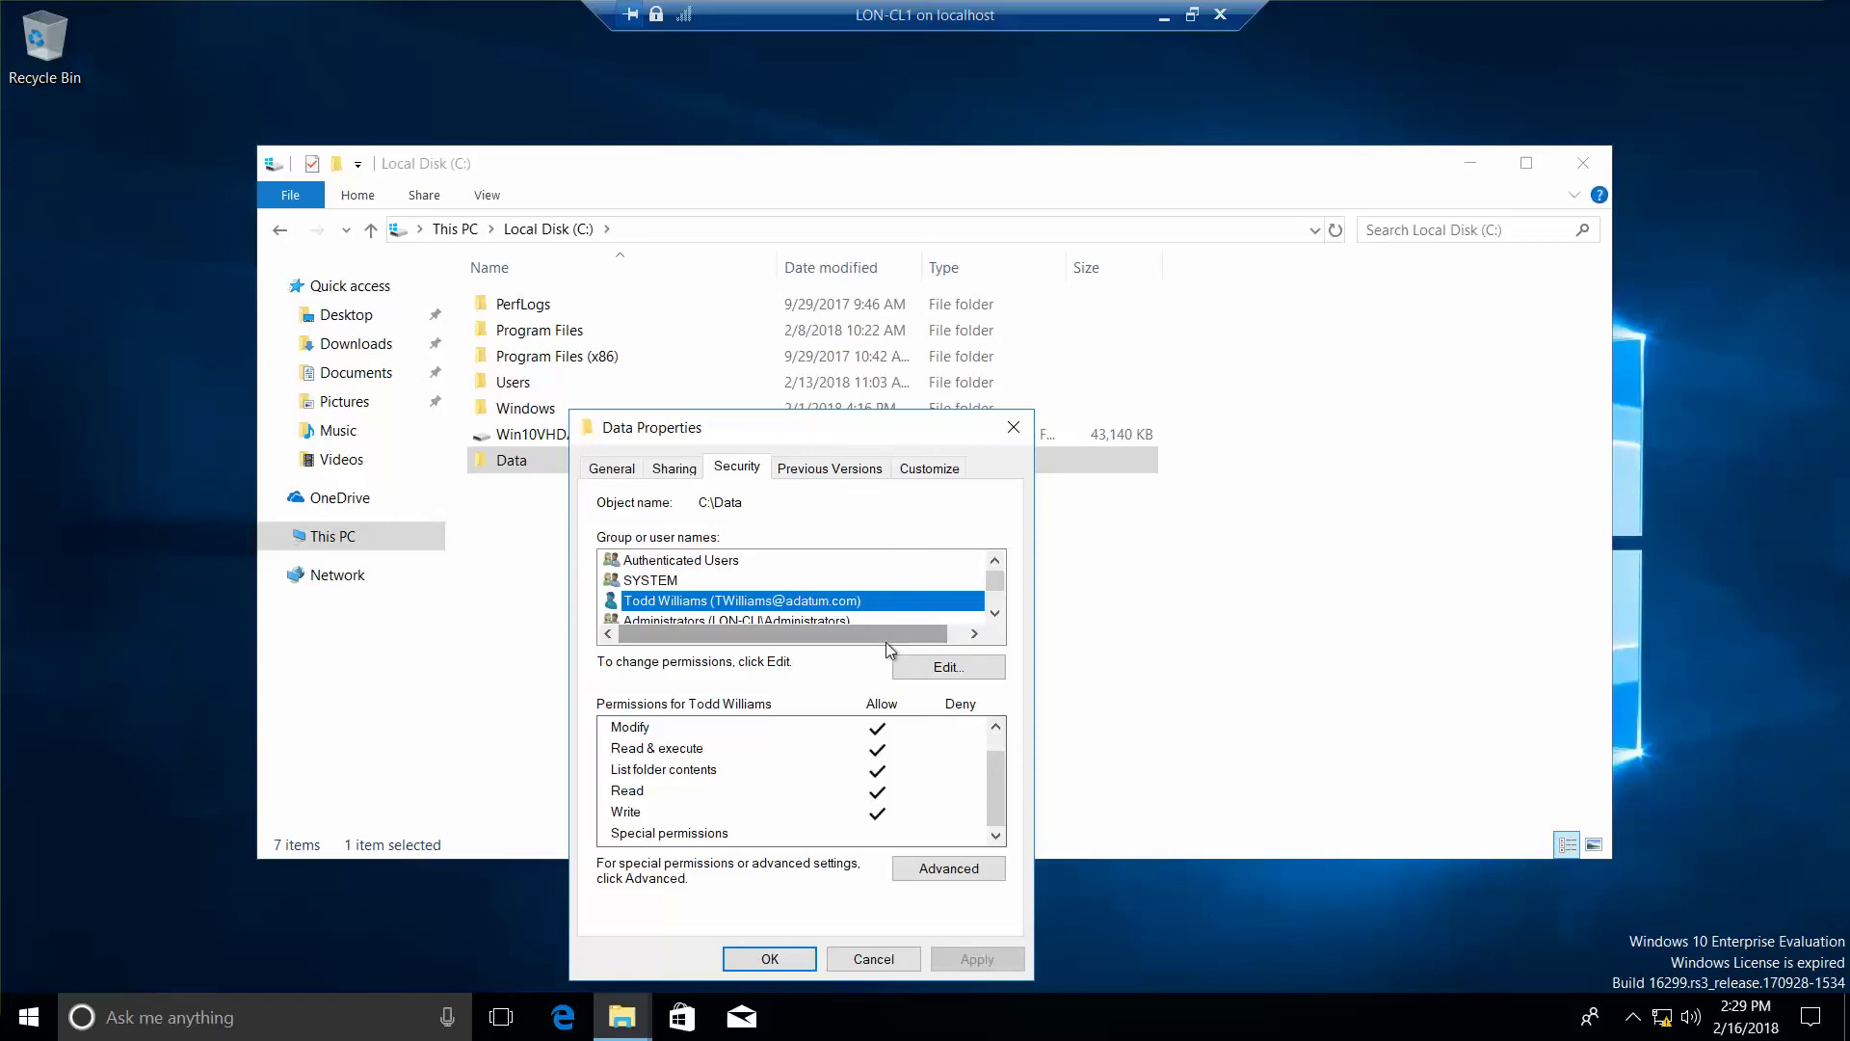
pyautogui.click(940, 669)
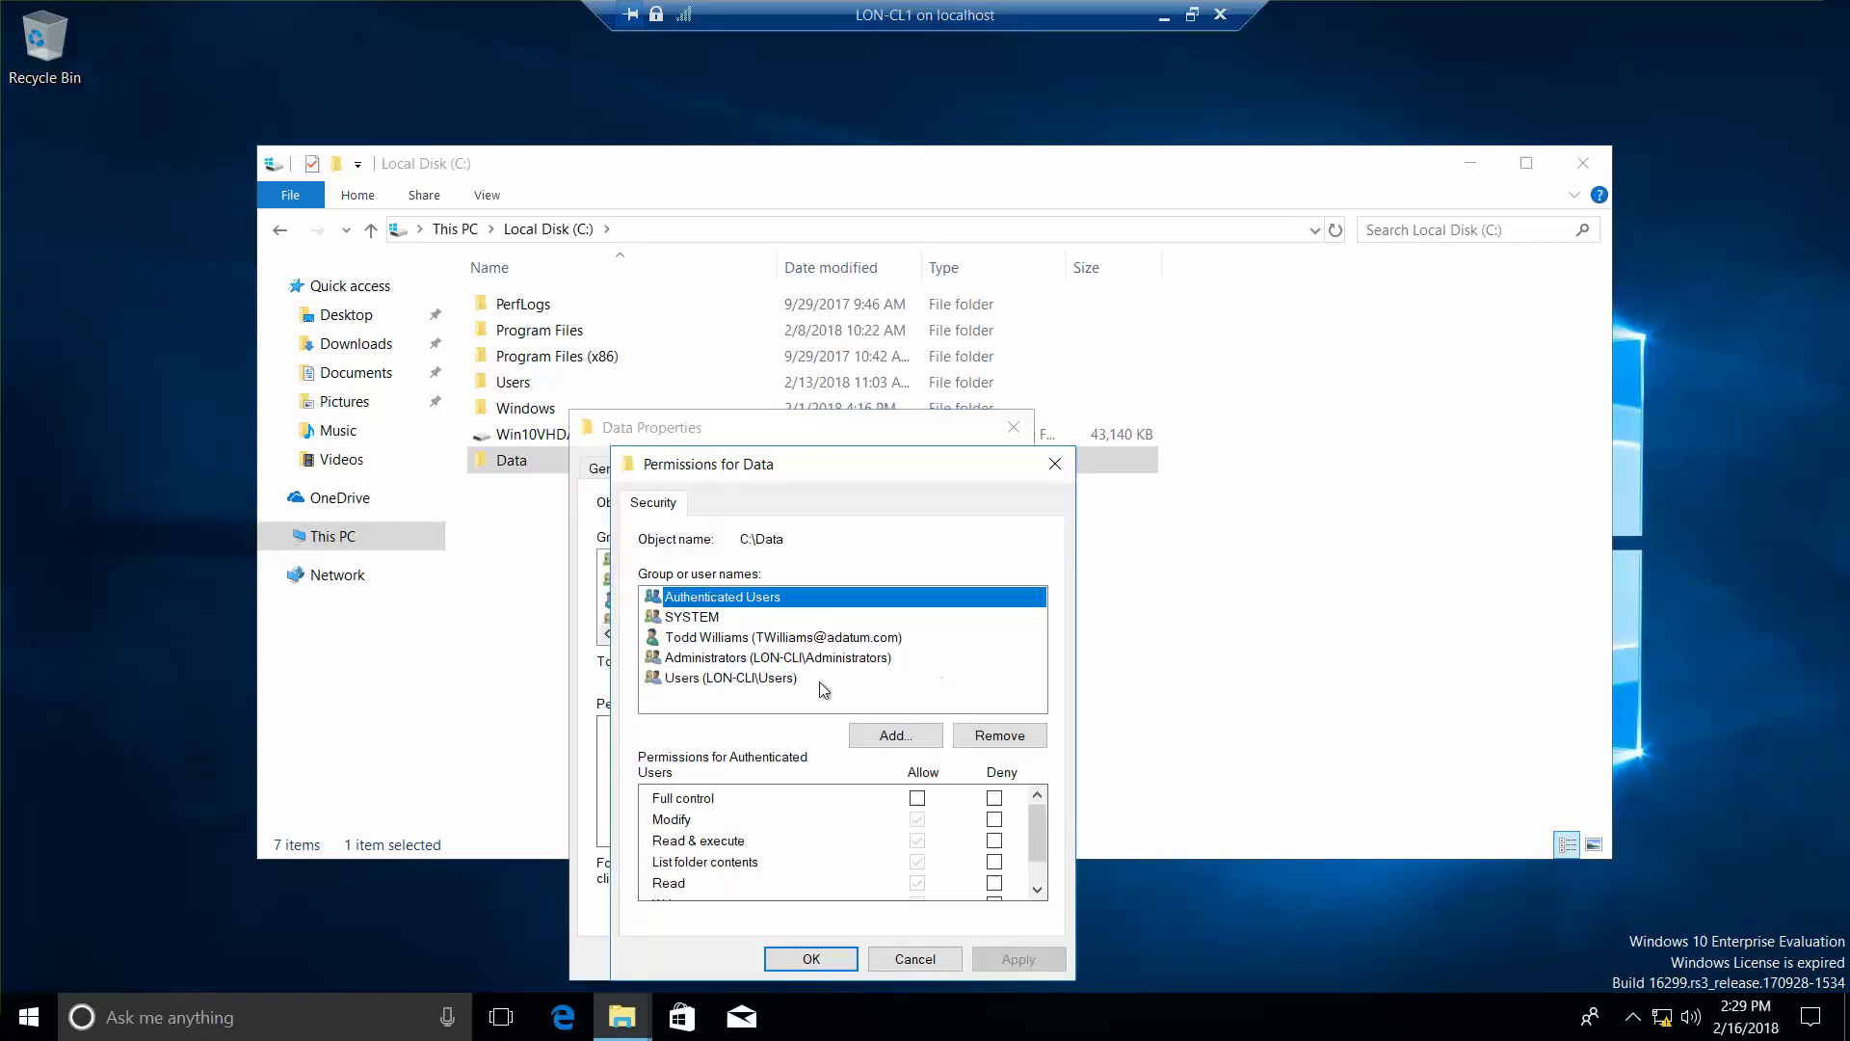
pyautogui.click(750, 639)
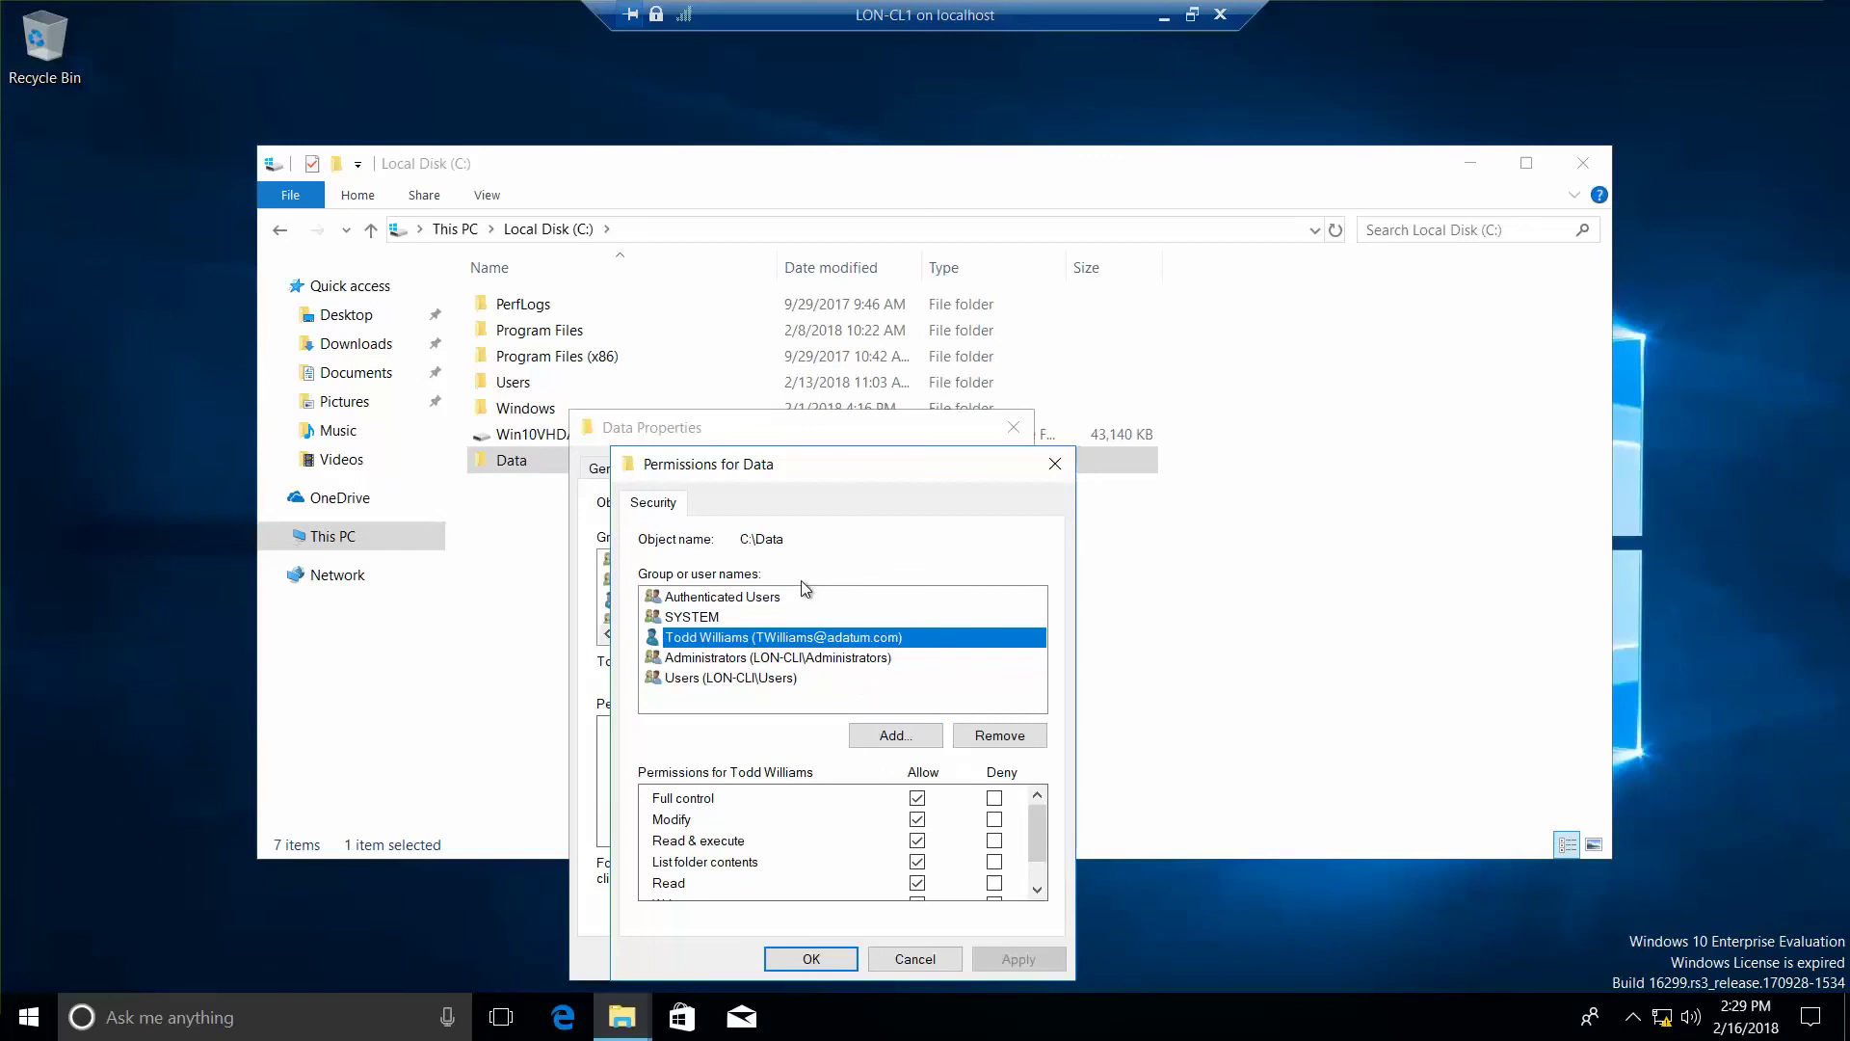
pyautogui.click(1054, 465)
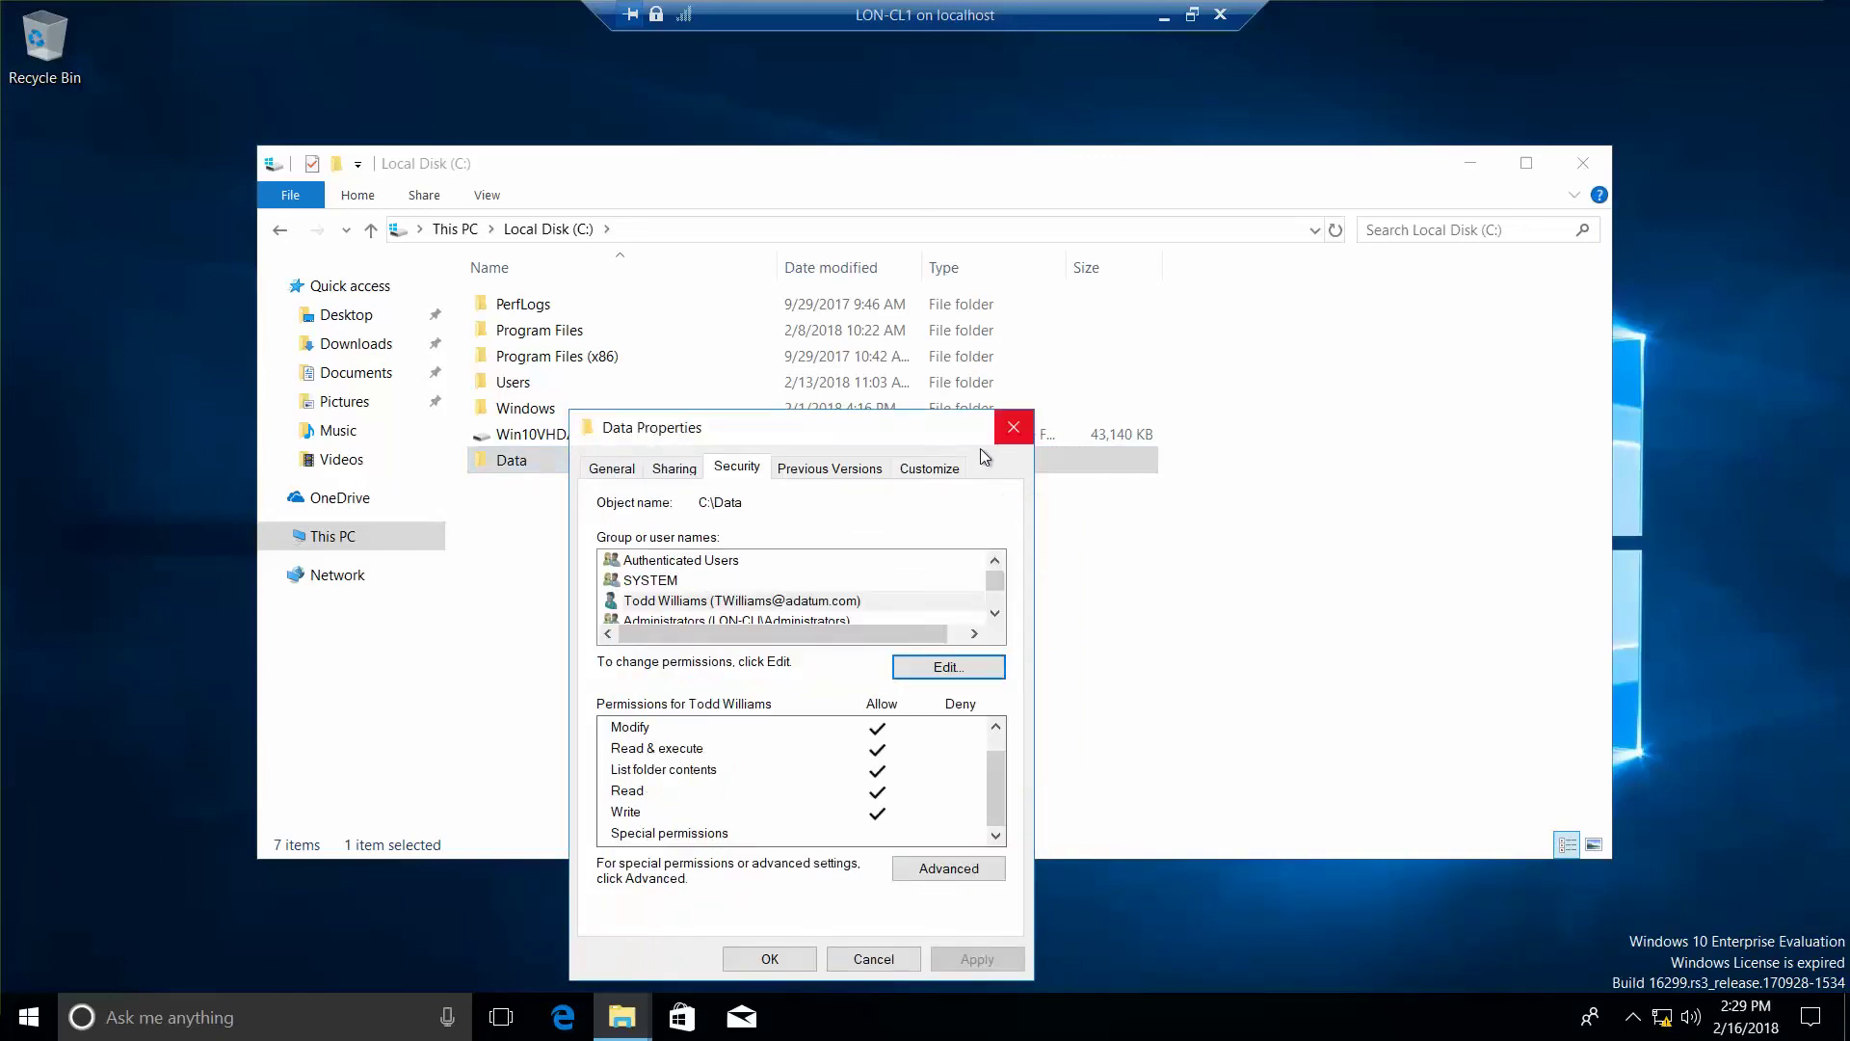
pyautogui.click(948, 870)
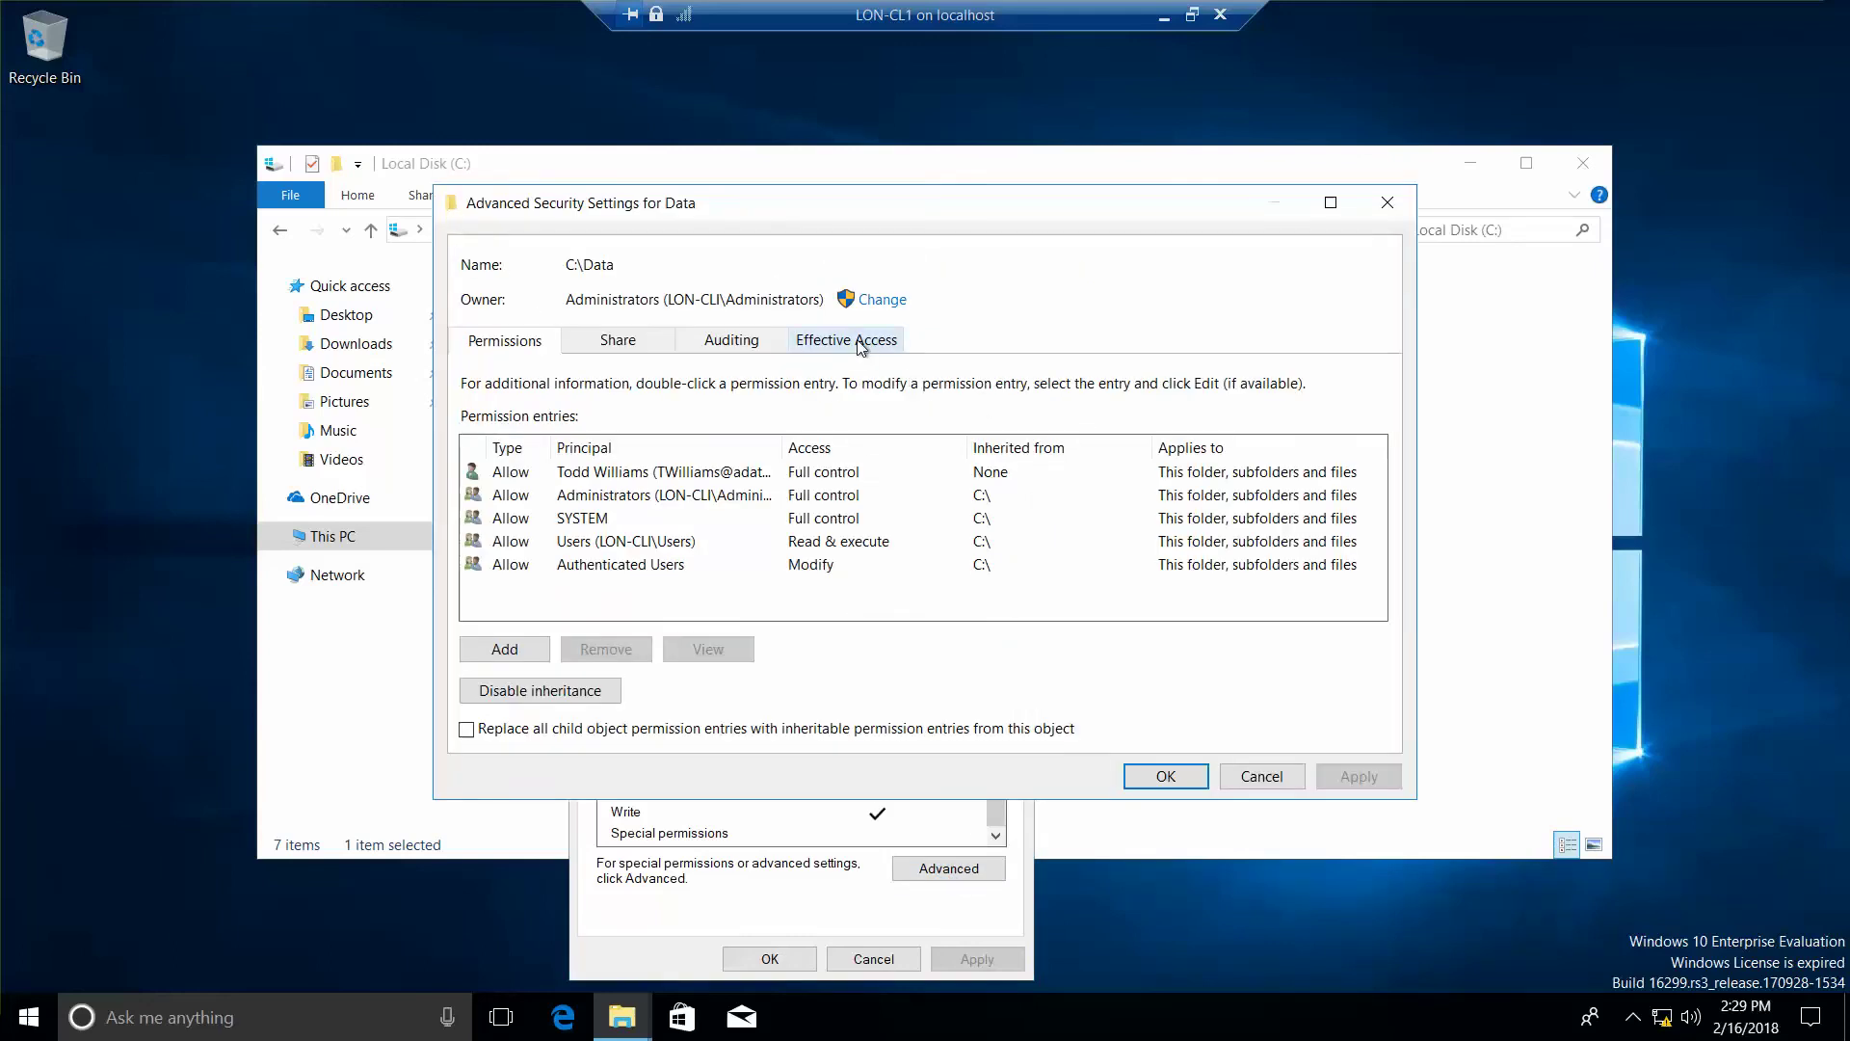
pyautogui.click(860, 345)
pyautogui.click(605, 461)
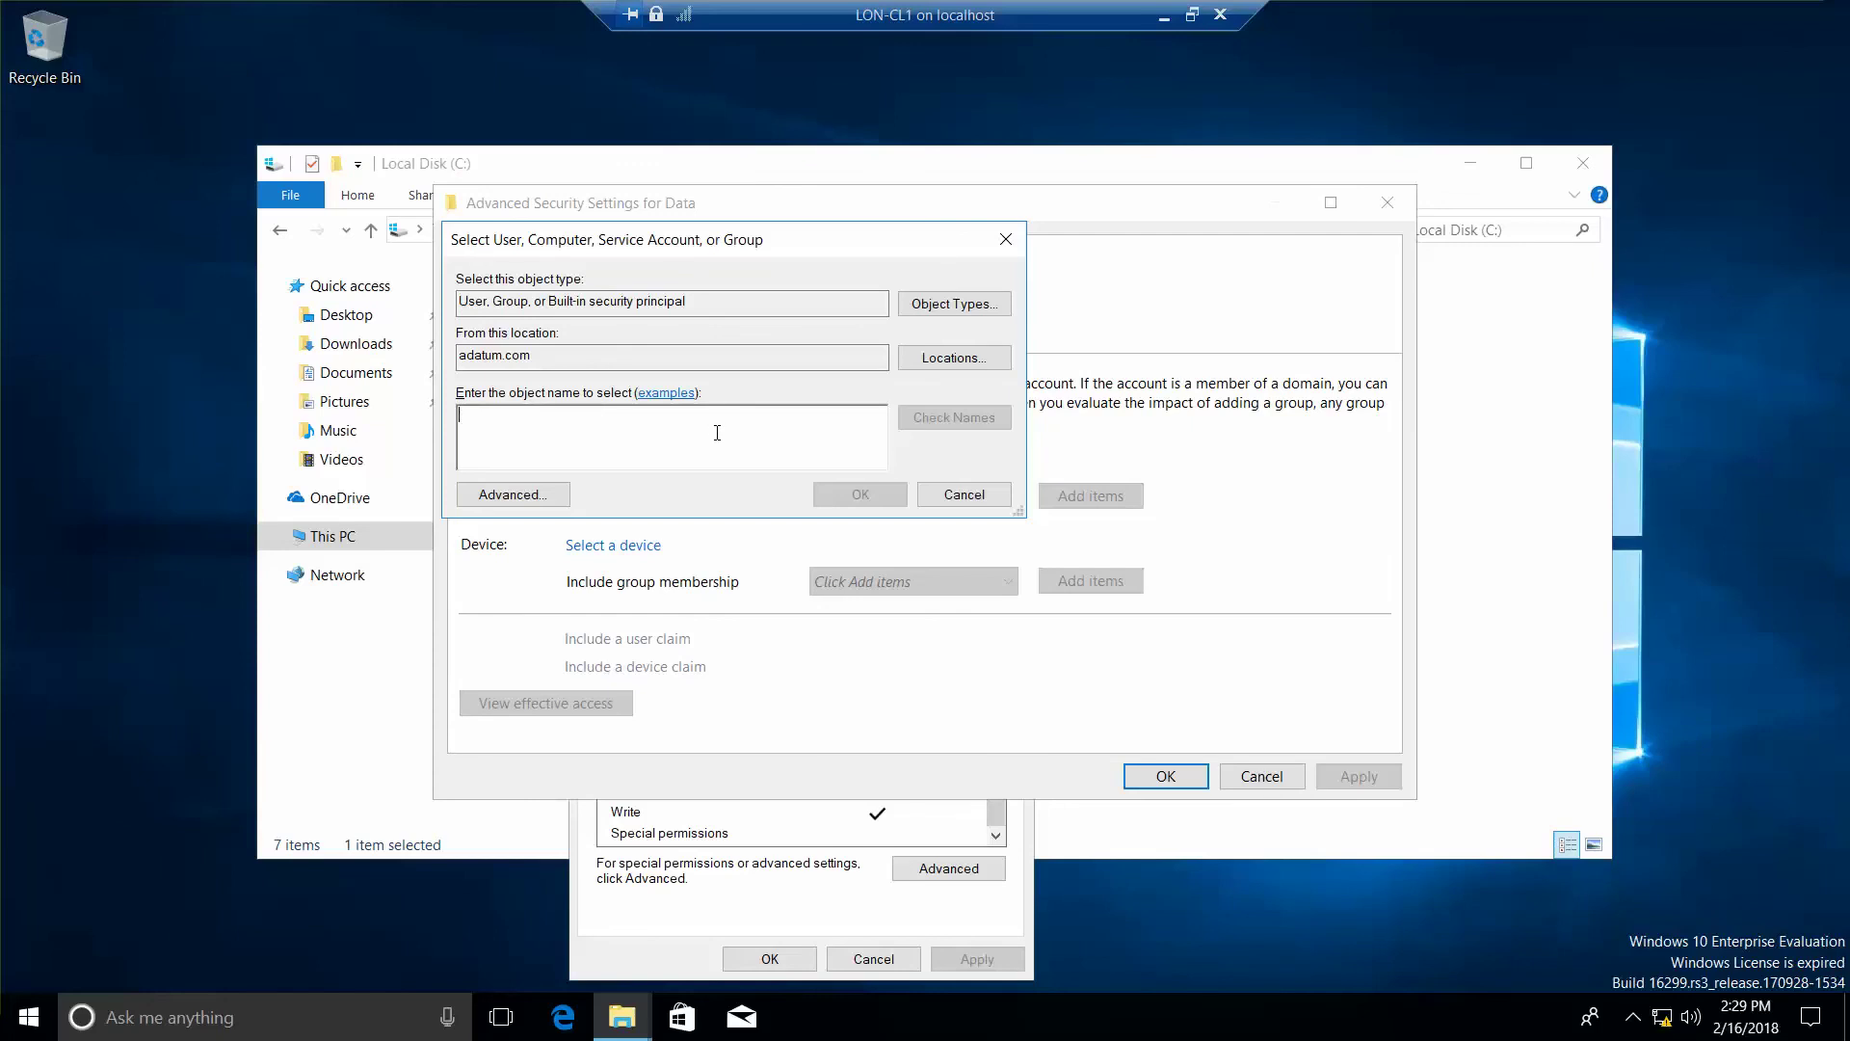
pyautogui.write('twill')
pyautogui.press('BackSpace')
pyautogui.press('BackSpace')
pyautogui.press('BackSpace')
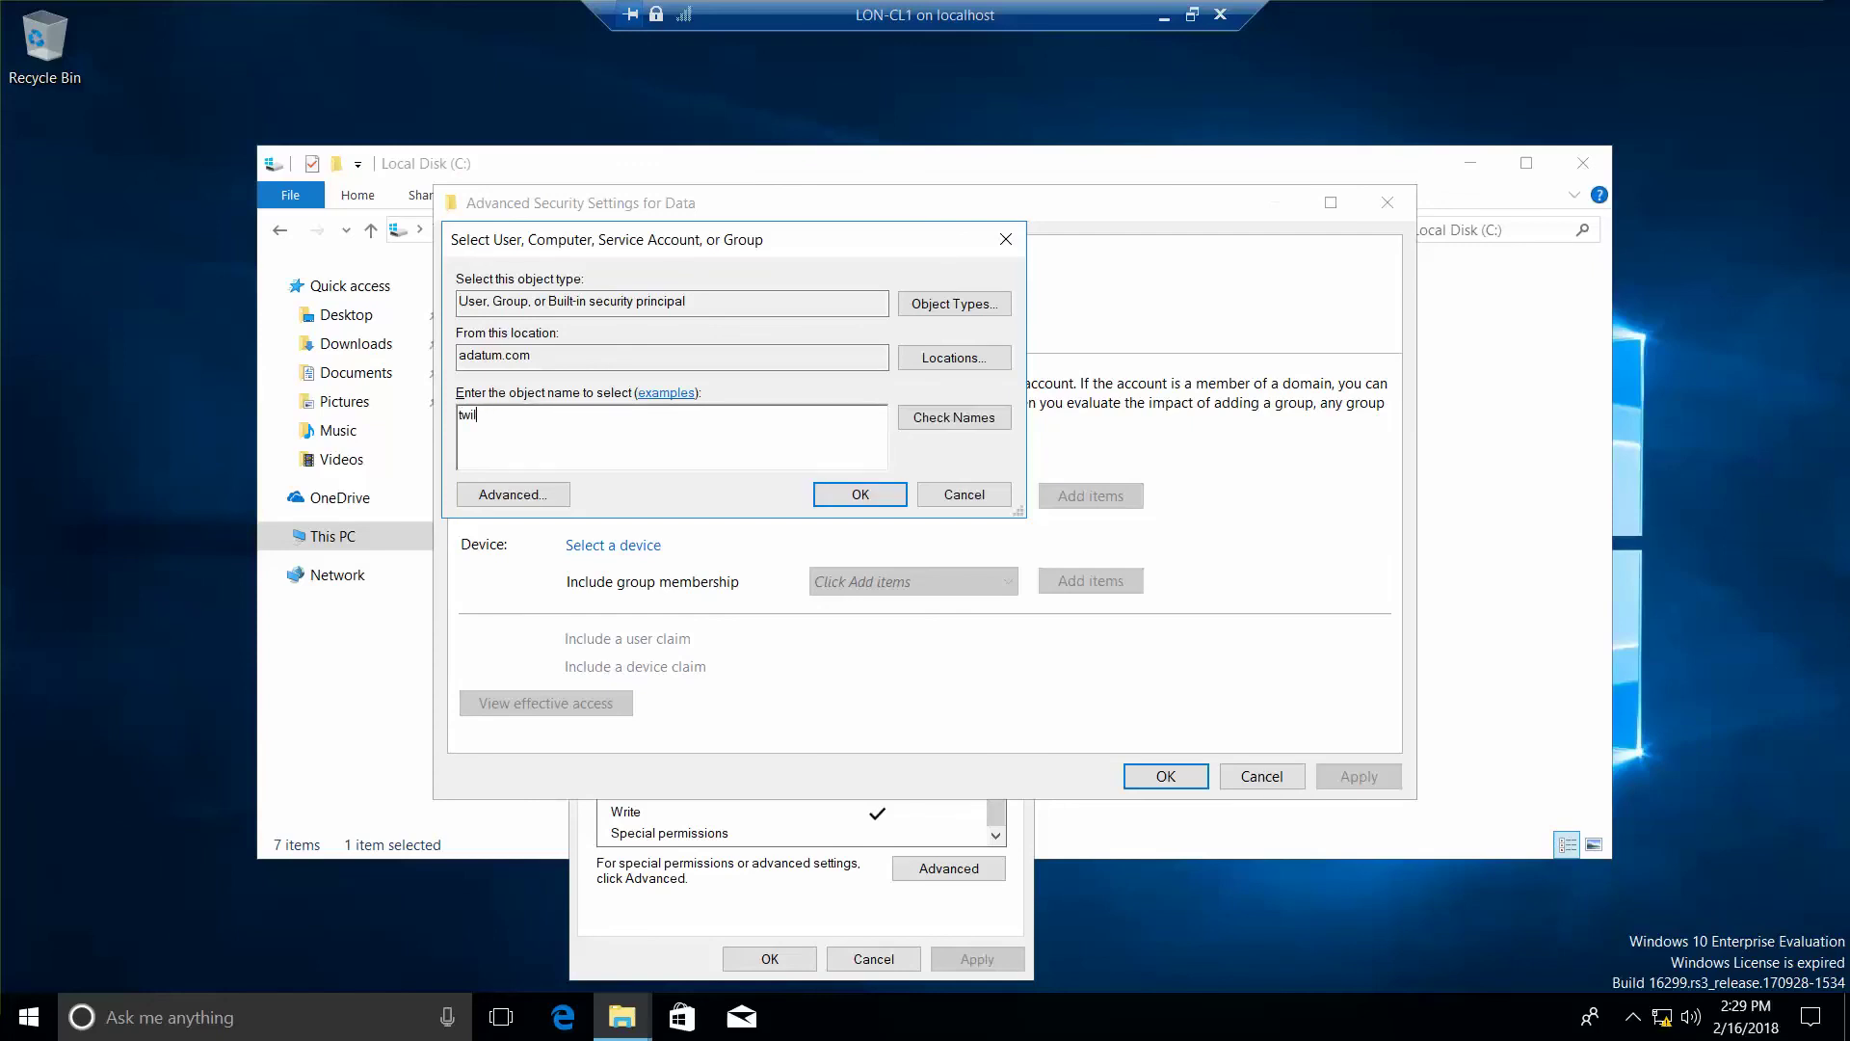
pyautogui.press('BackSpace')
pyautogui.press('BackSpace')
pyautogui.press('BackSpace')
pyautogui.write('twilli')
pyautogui.write('ams')
pyautogui.click(942, 424)
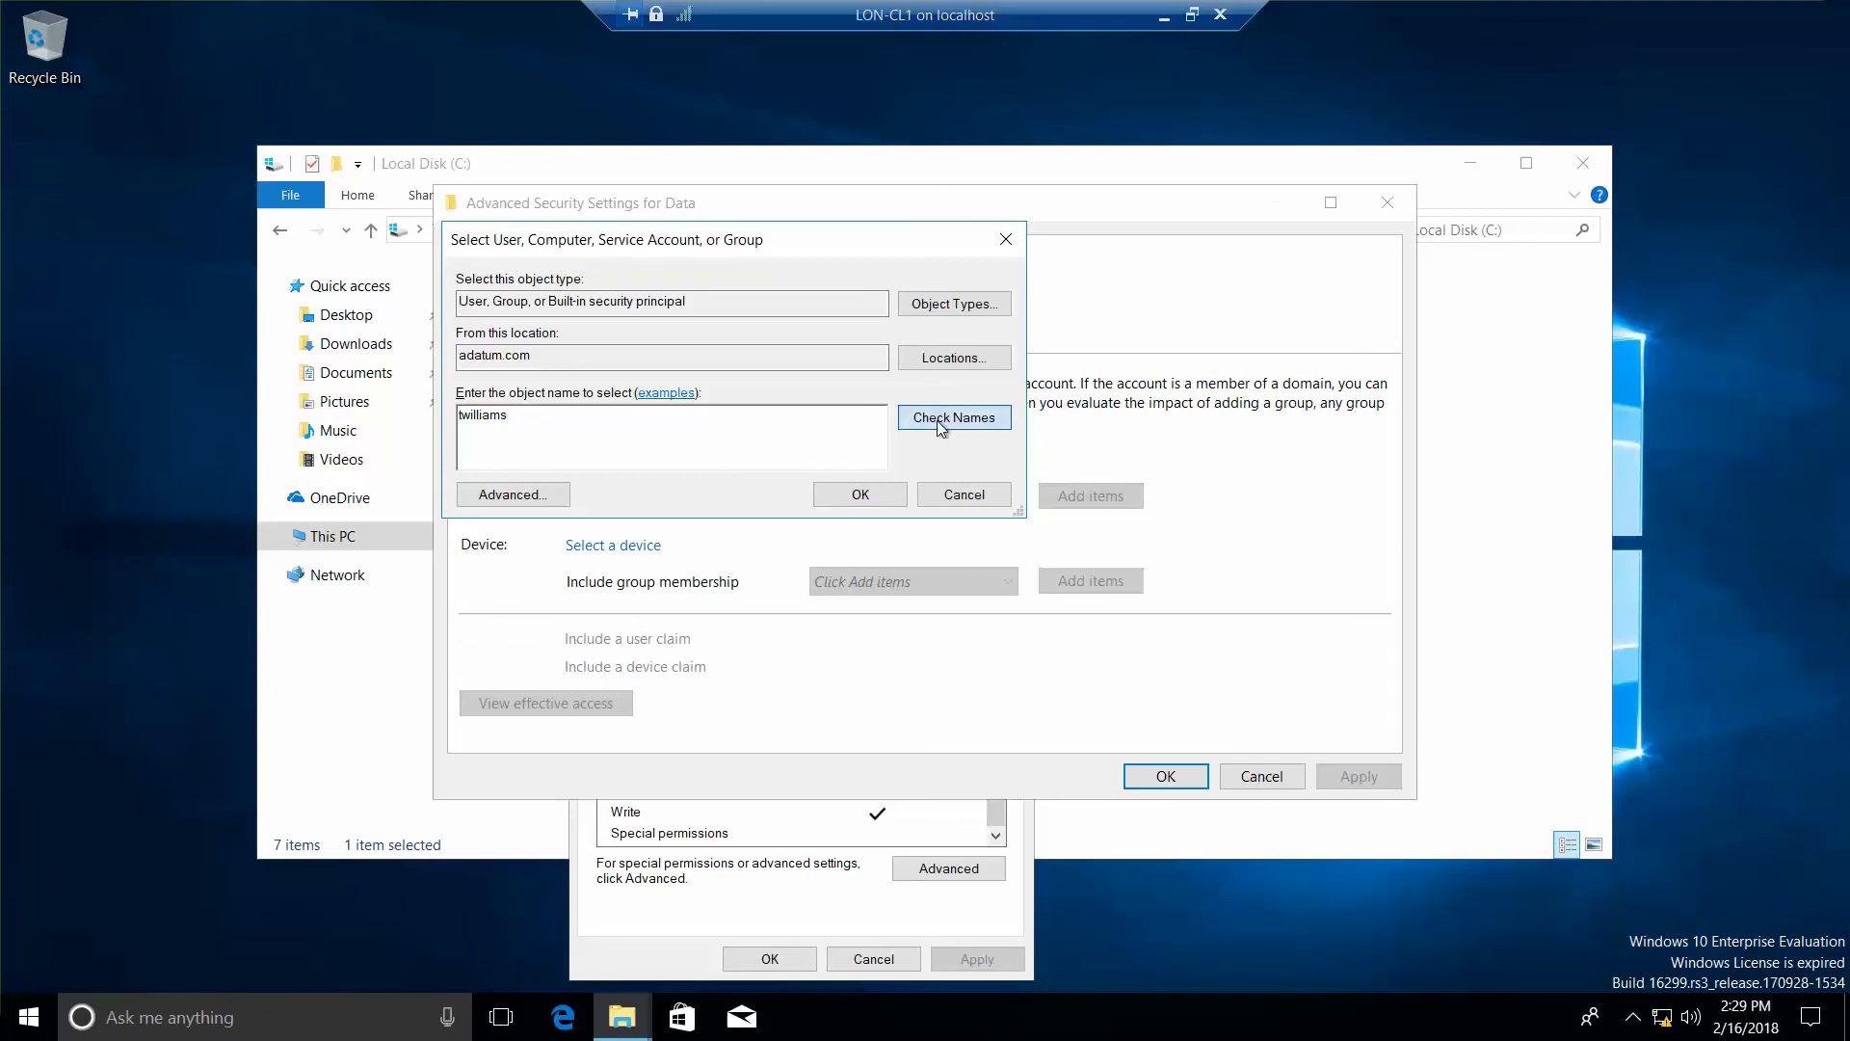
pyautogui.click(861, 494)
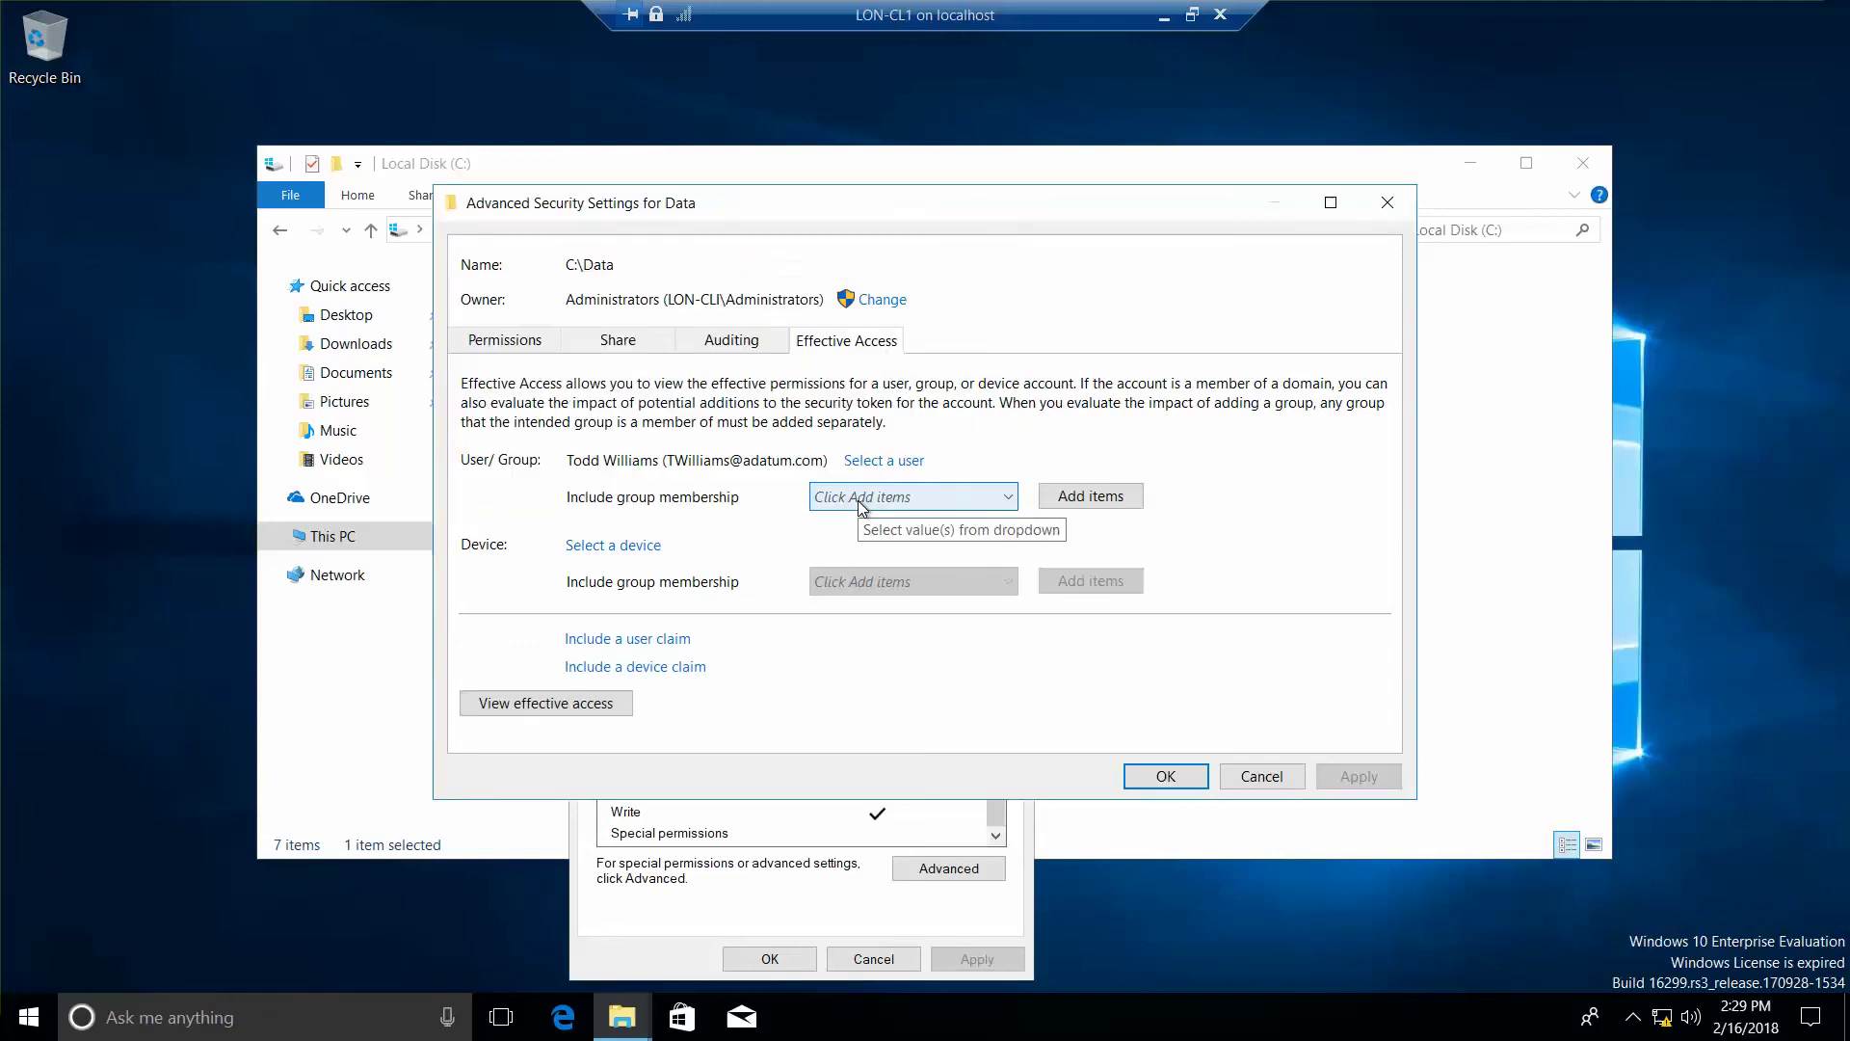
pyautogui.click(595, 705)
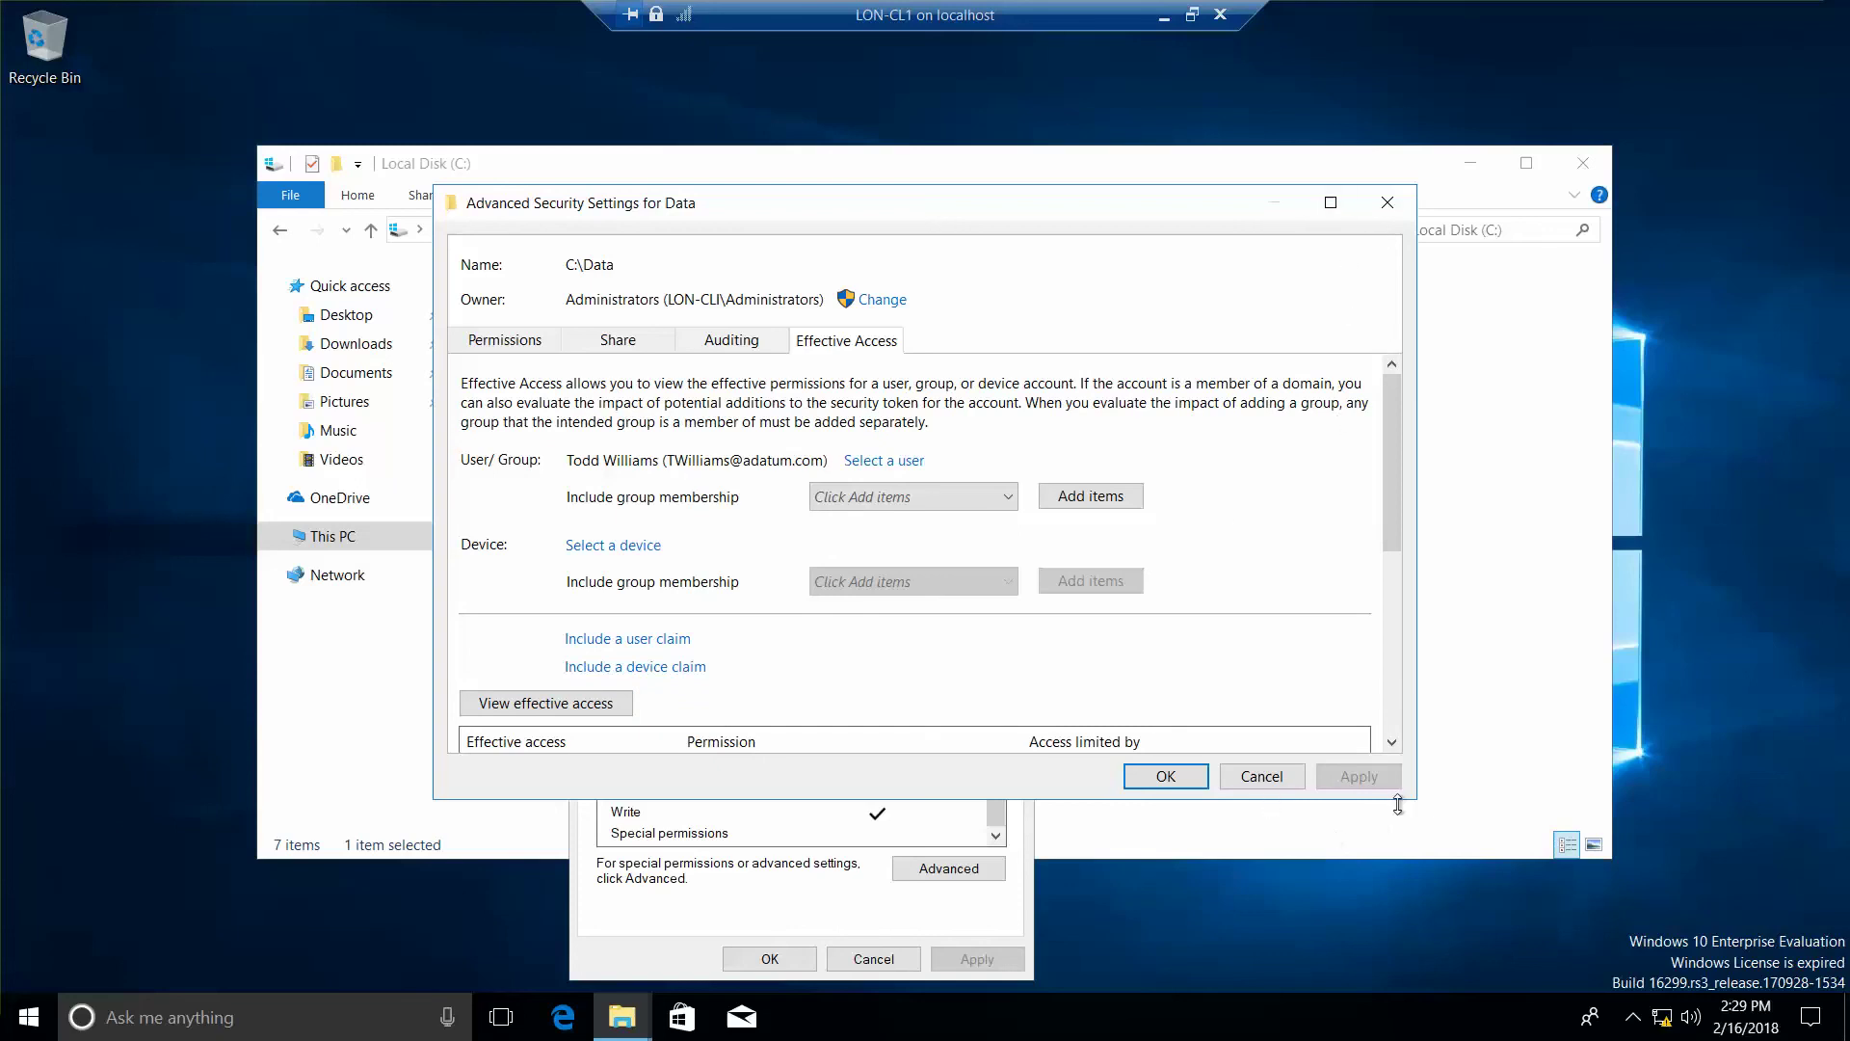
# - Move and enlarge the security settings window to list all effective permissions
pyautogui.moveTo(1395, 799); pyautogui.dragTo(1395, 976)
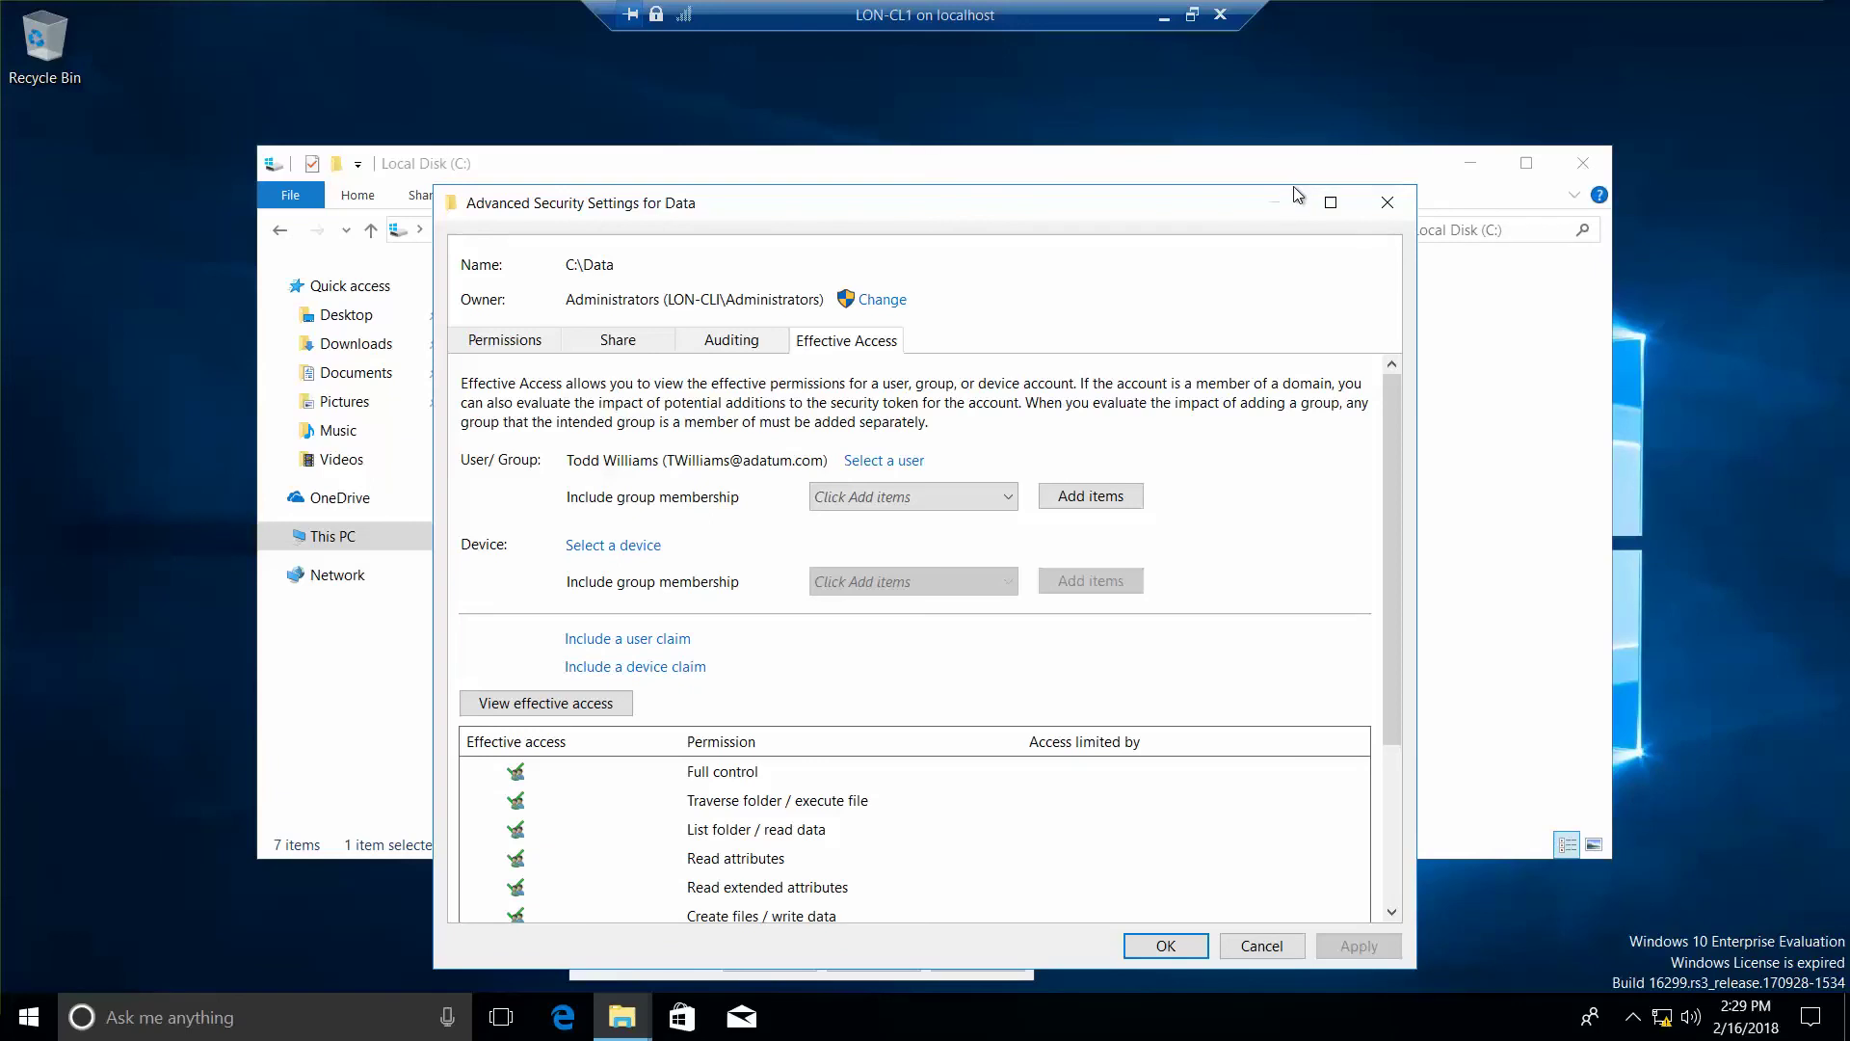
pyautogui.moveTo(1157, 214); pyautogui.dragTo(1150, 78)
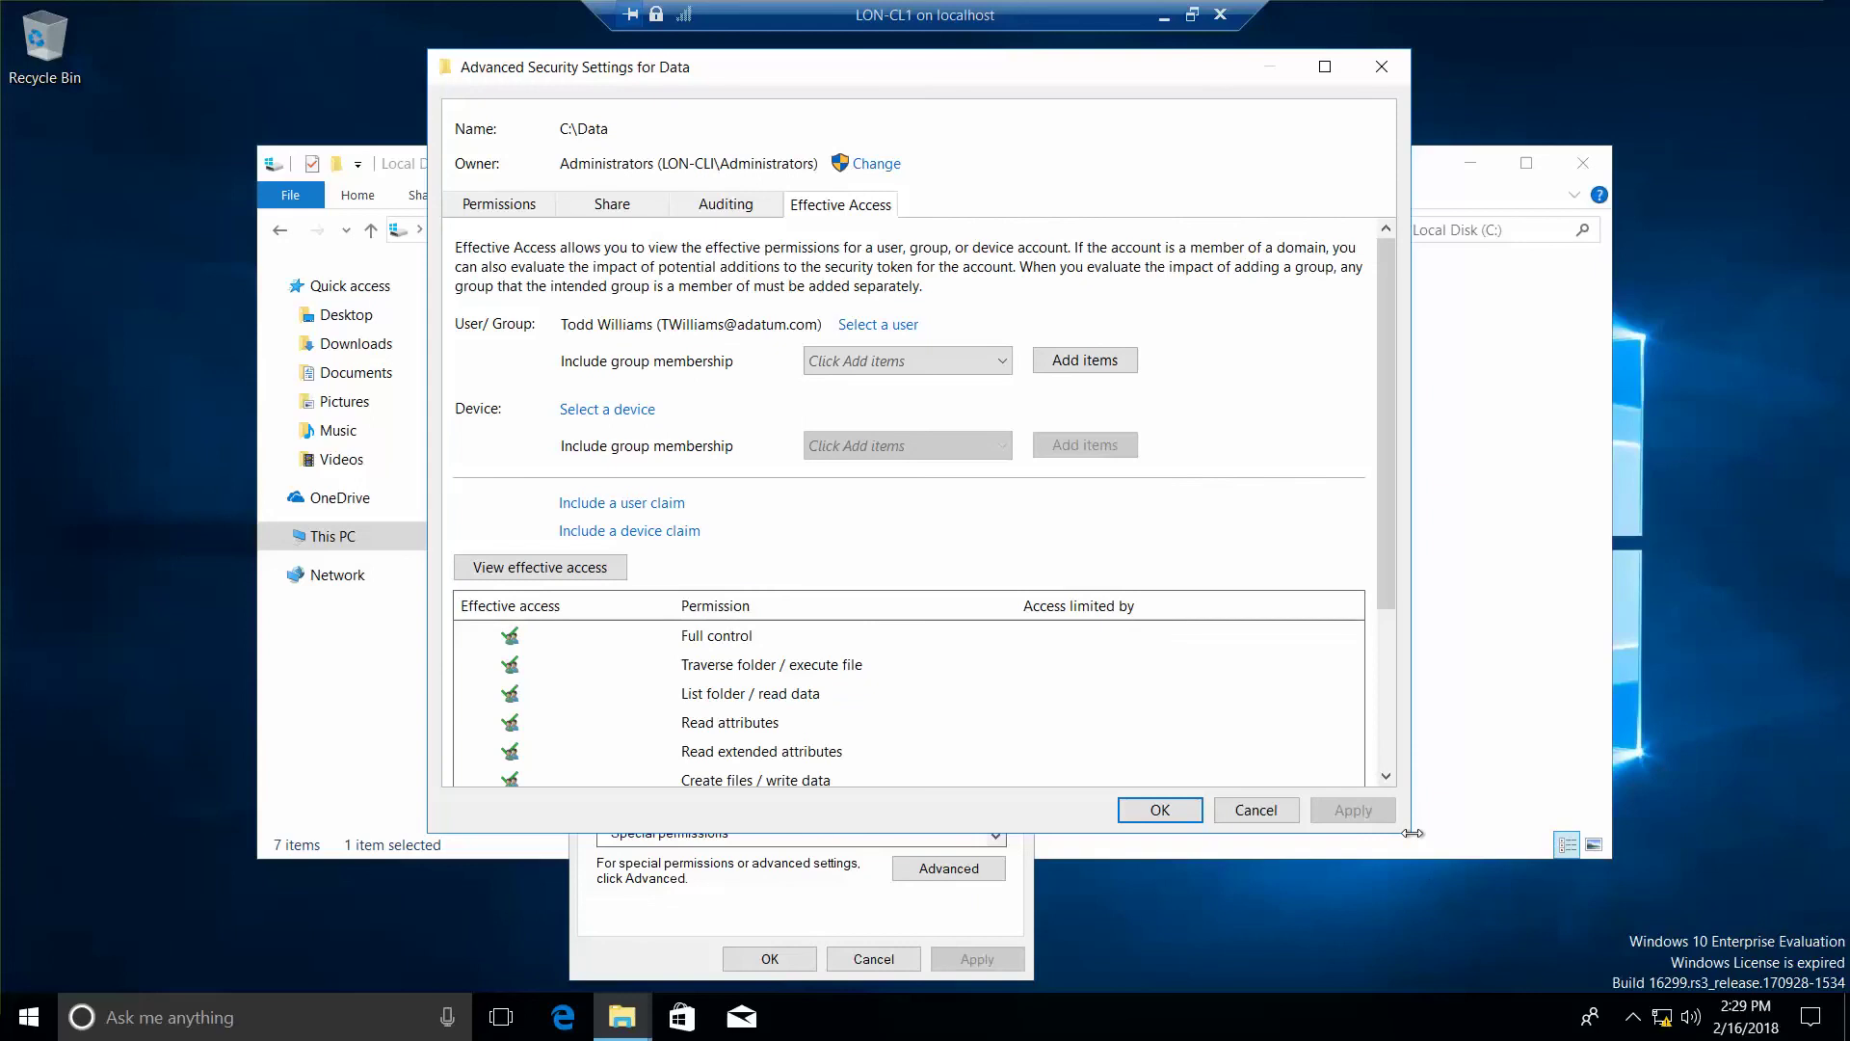
pyautogui.moveTo(1415, 841); pyautogui.dragTo(1490, 985)
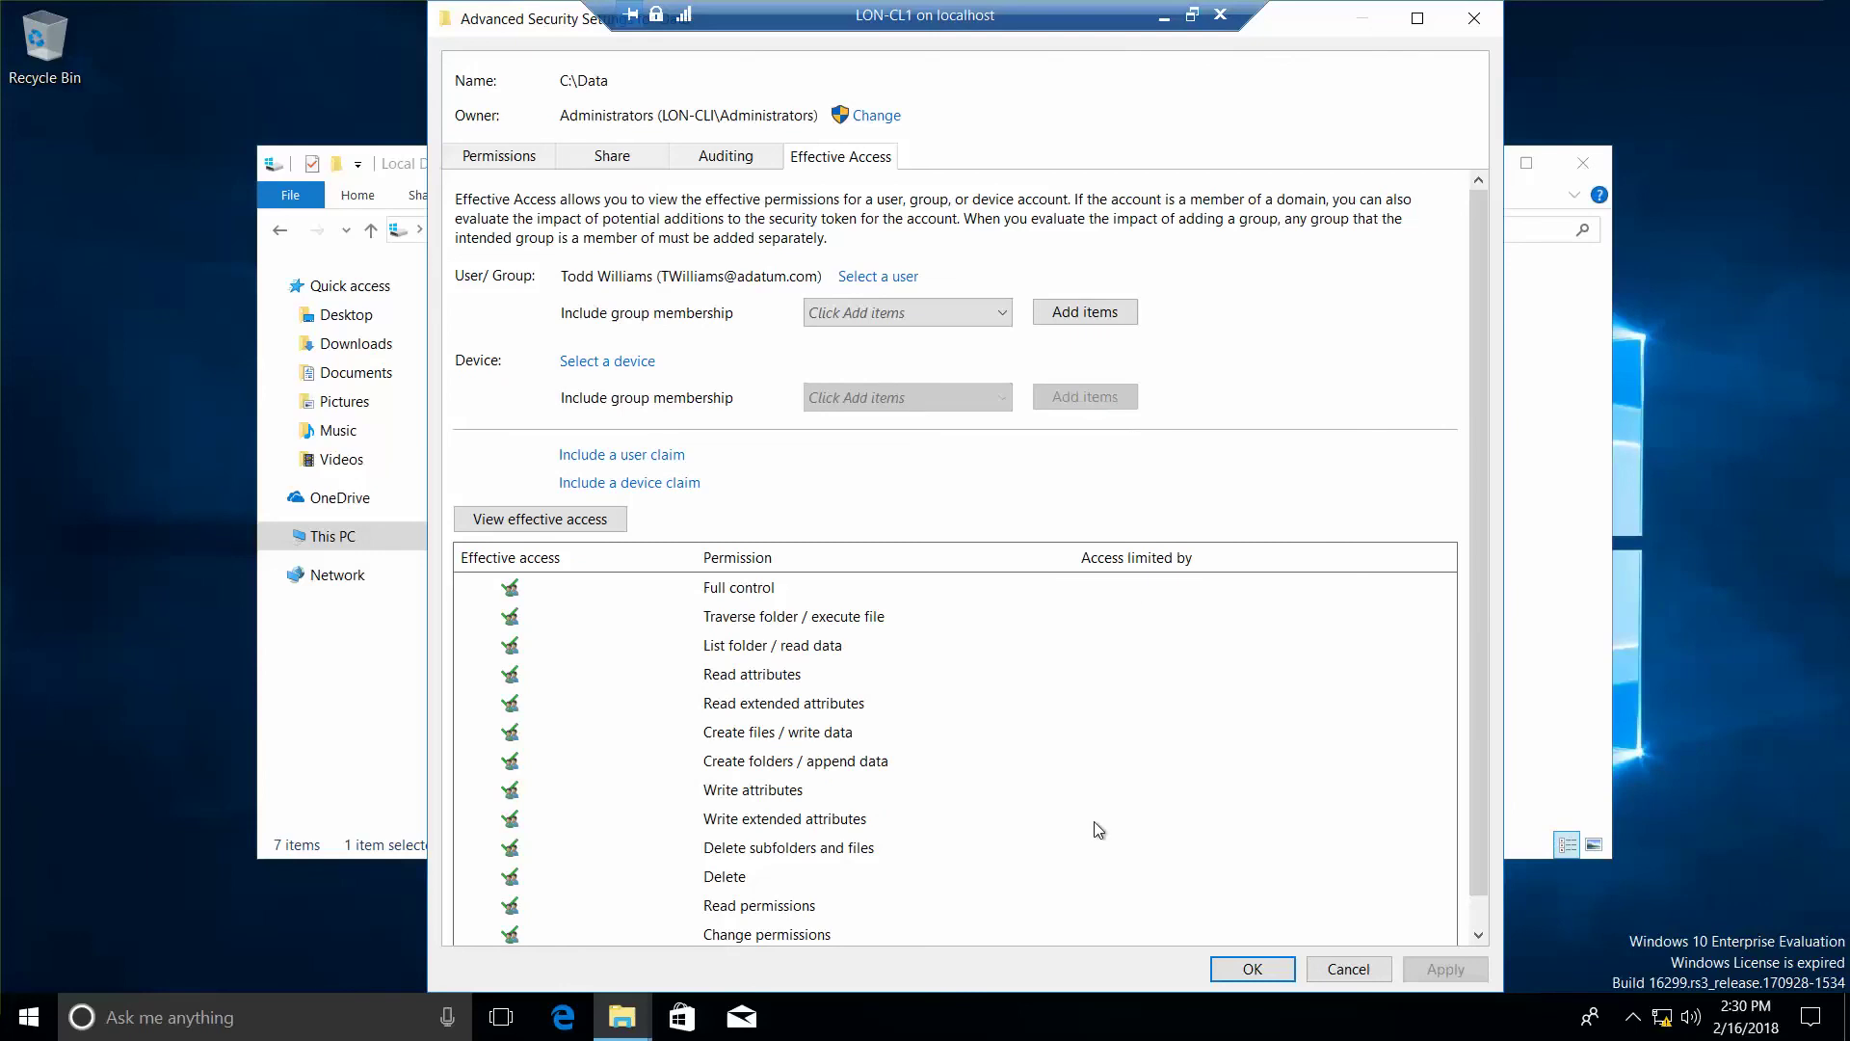
# - Close Advanced Security Settings, Data's properties and File Explorer, leaving the desktop
pyautogui.click(1258, 971)
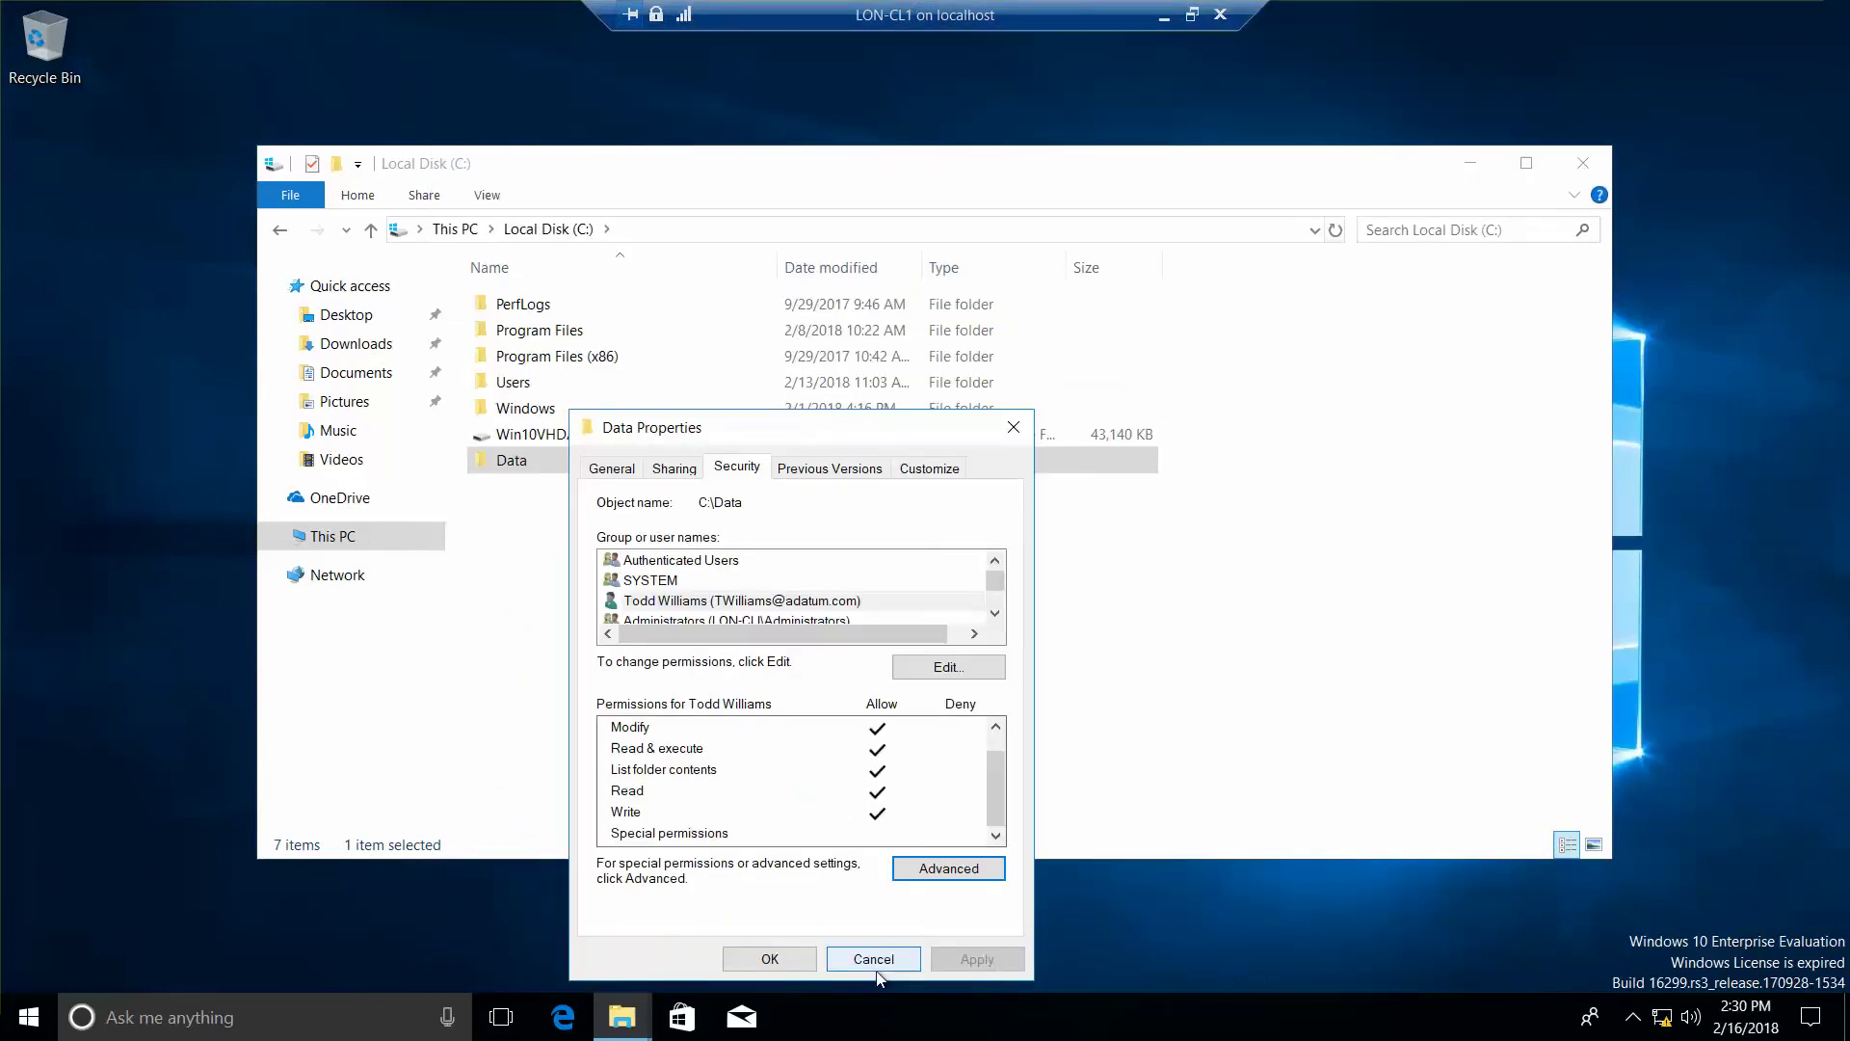
pyautogui.click(779, 960)
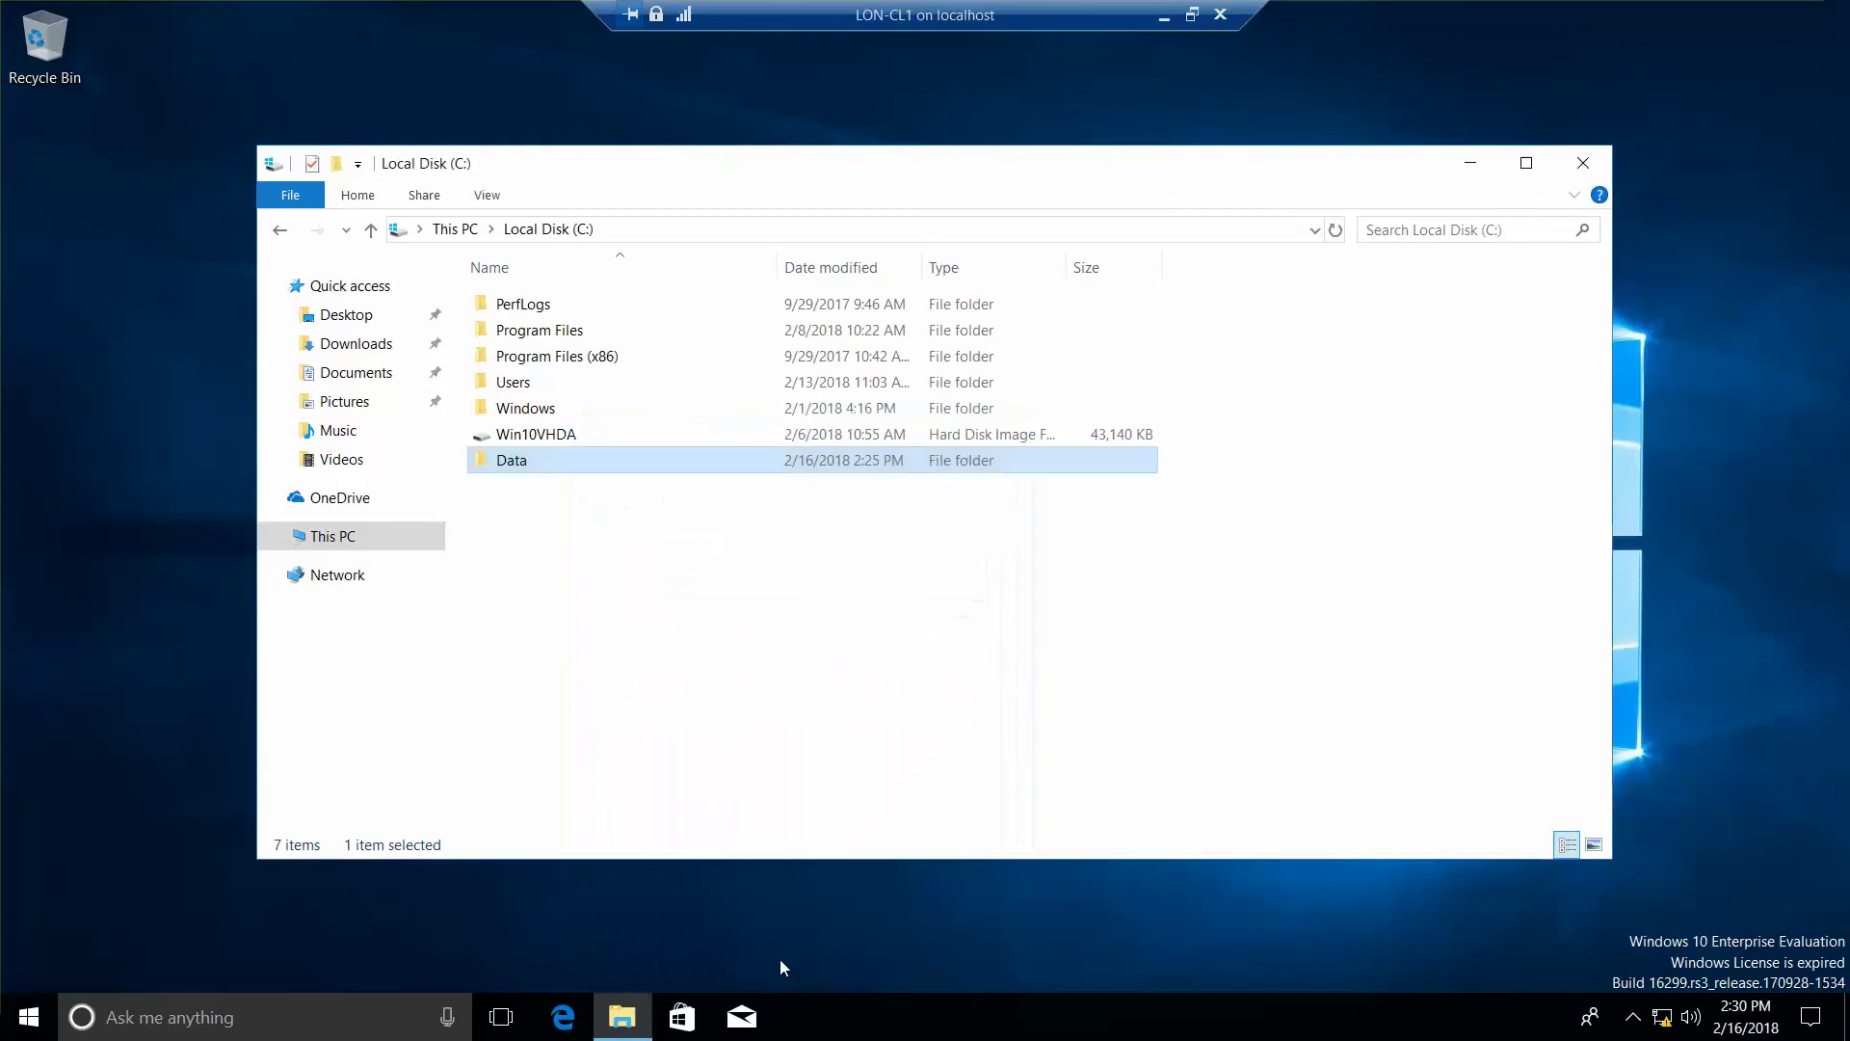
pyautogui.click(1590, 170)
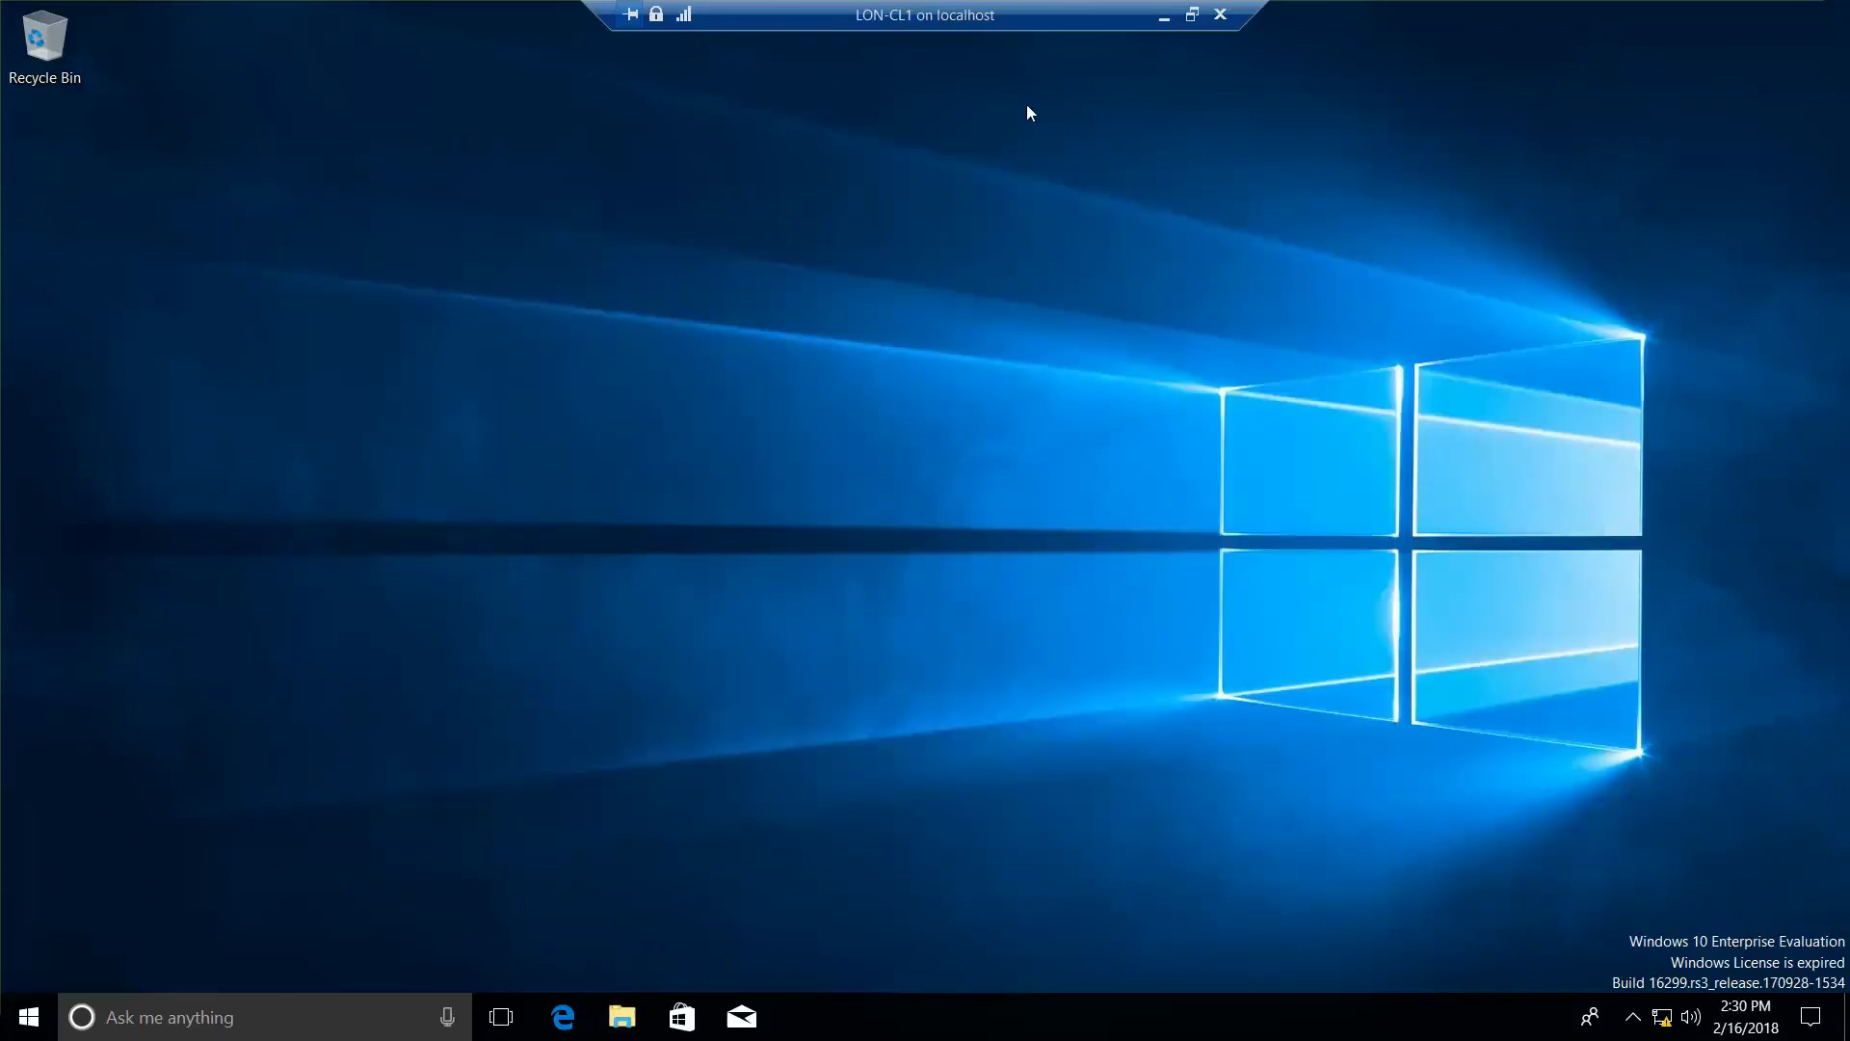